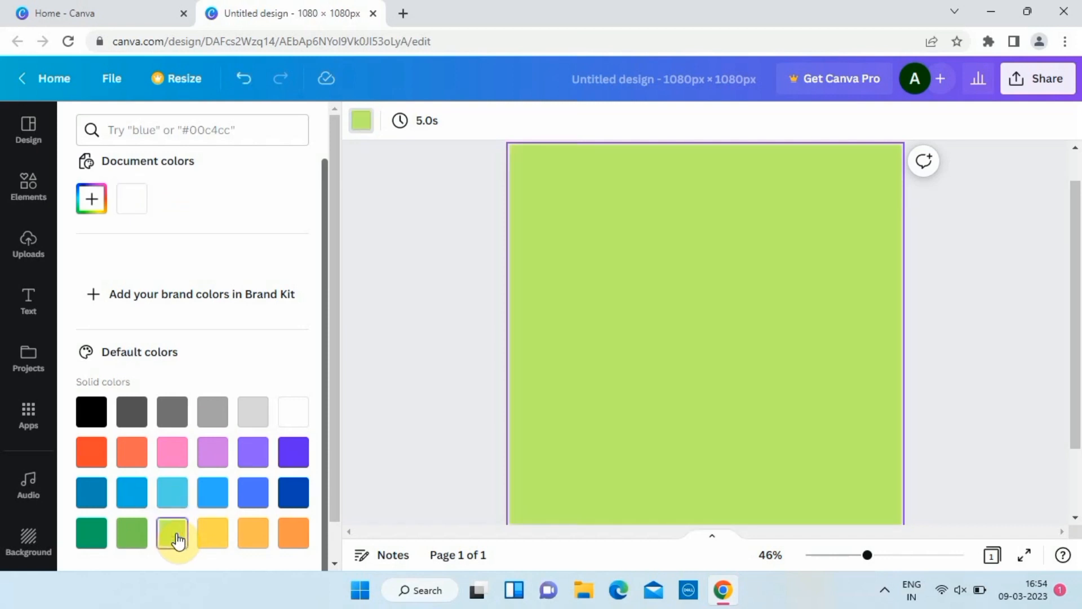
Make the page background the default yellow and open the Elements search box.
{"action": "left_click", "coordinate": [214, 534]}
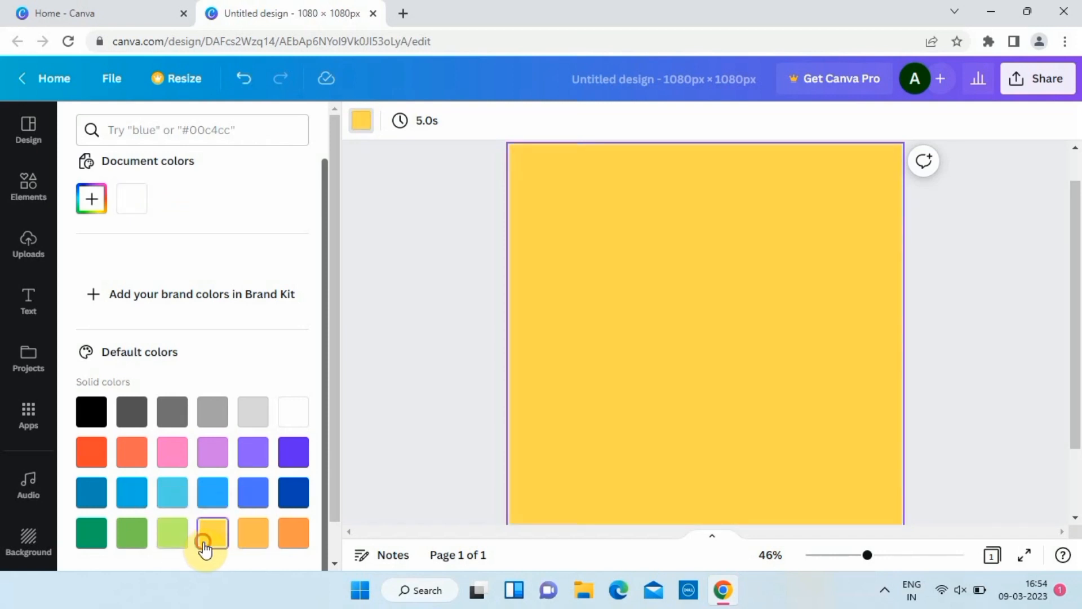
{"action": "left_click", "coordinate": [28, 186]}
{"action": "left_click", "coordinate": [181, 127]}
Search 'noodles', filter to Photos and place the noodle plate photo on the page.
{"action": "type", "text": "noodles"}
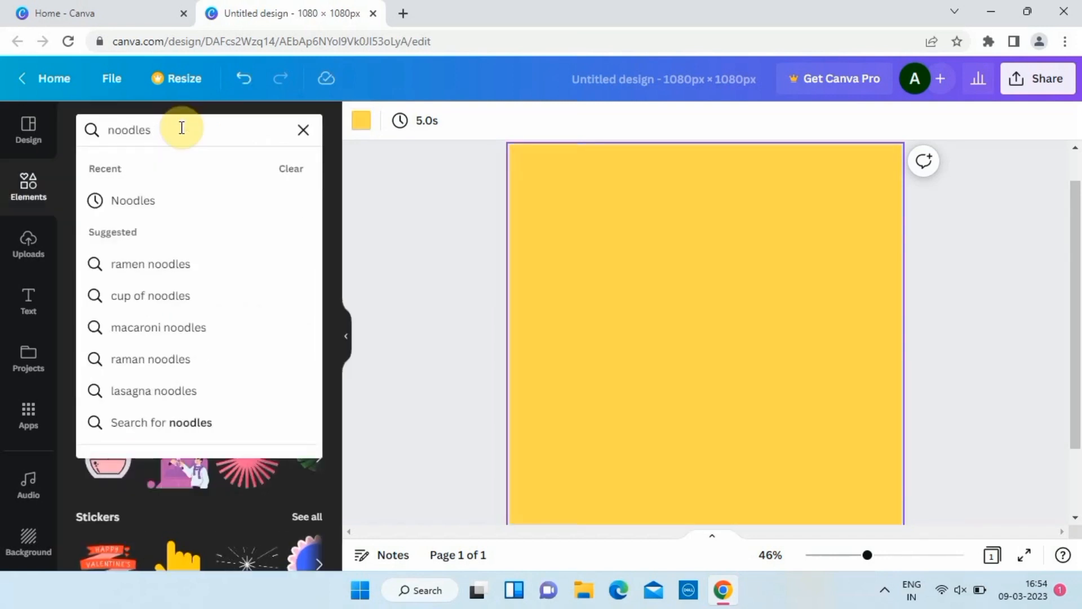
{"action": "key", "text": "Return"}
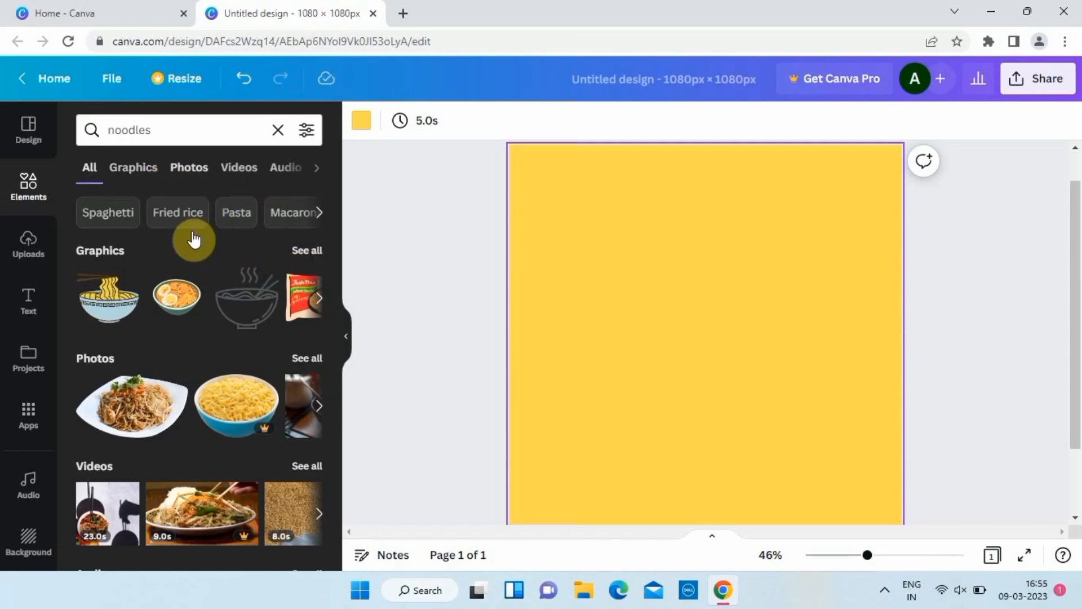
{"action": "left_click", "coordinate": [189, 166]}
{"action": "left_click", "coordinate": [167, 275]}
{"action": "left_click_drag", "start_coordinate": [647, 386], "coordinate": [726, 378]}
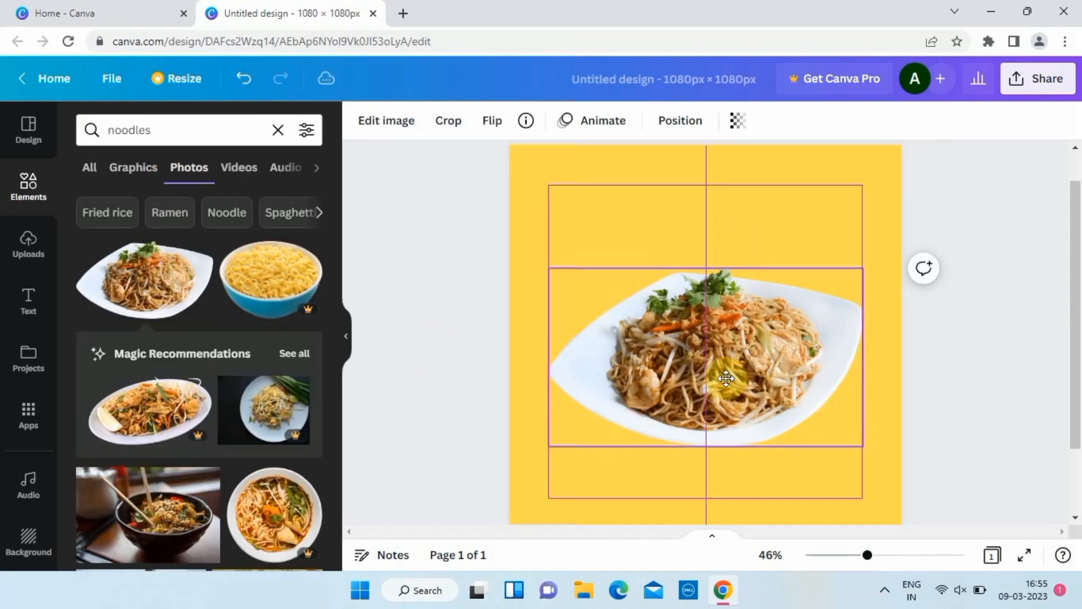
Search 'gradient' and add the purple gradient graphic from the Graphics results.
{"action": "left_click", "coordinate": [283, 129]}
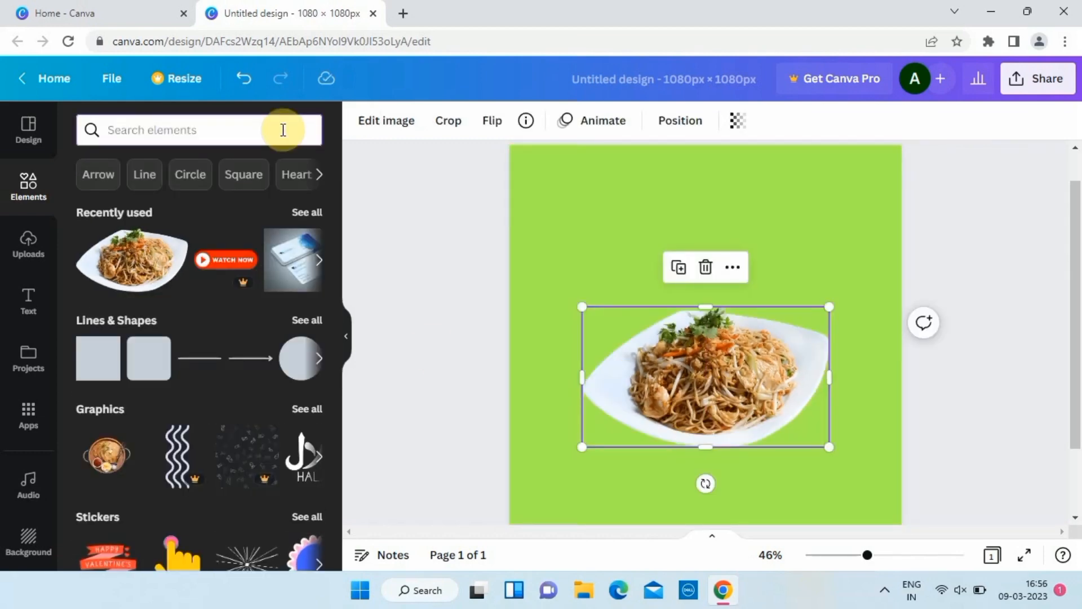
{"action": "type", "text": "gr"}
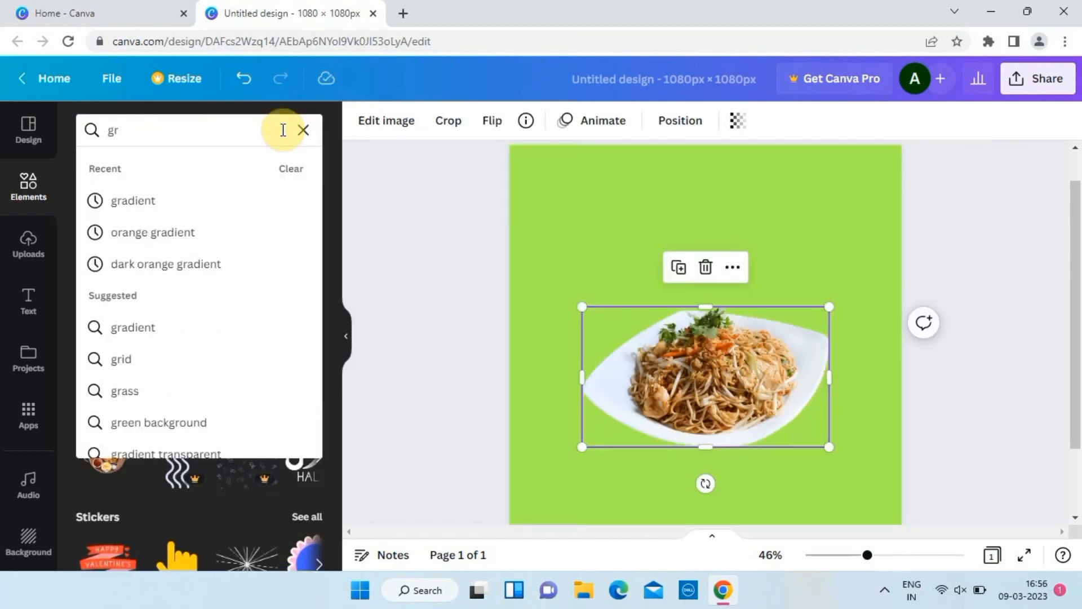
{"action": "left_click", "coordinate": [162, 202]}
{"action": "left_click", "coordinate": [307, 250]}
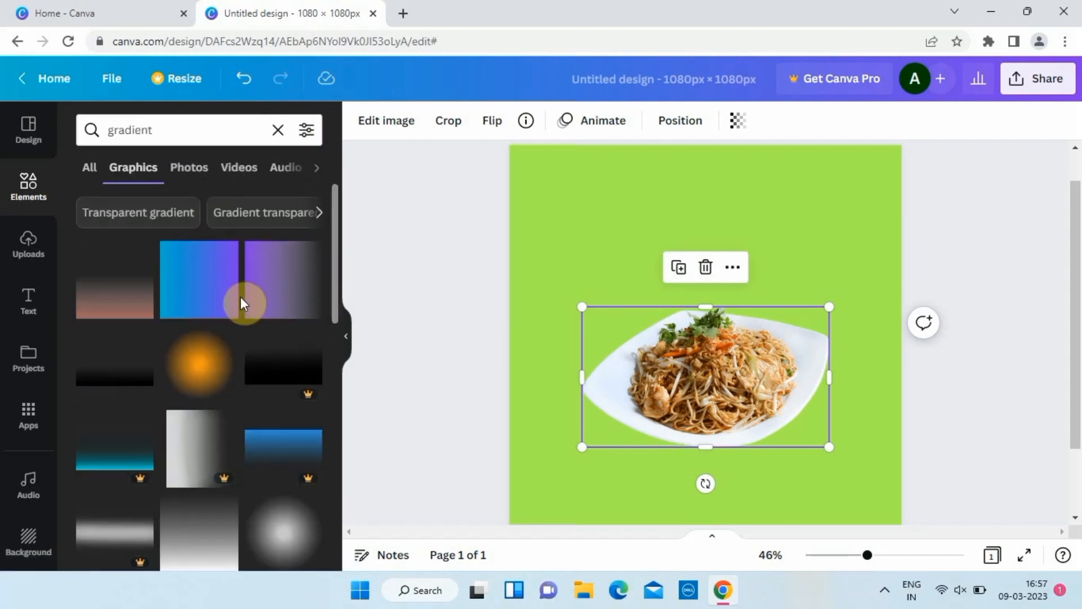
{"action": "left_click", "coordinate": [288, 309]}
Recolour the gradient light and dark green, then enlarge it over the noodle photo.
{"action": "left_click", "coordinate": [360, 120]}
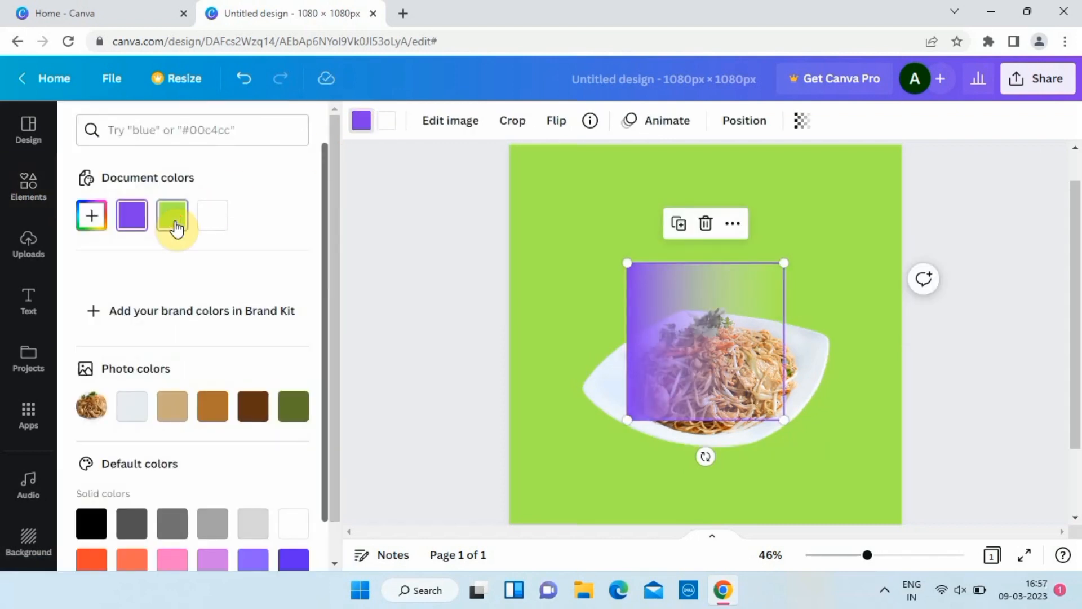
{"action": "left_click", "coordinate": [176, 227]}
{"action": "scroll", "coordinate": [91, 541], "scroll_direction": "down", "scroll_amount": 2}
{"action": "left_click", "coordinate": [92, 542]}
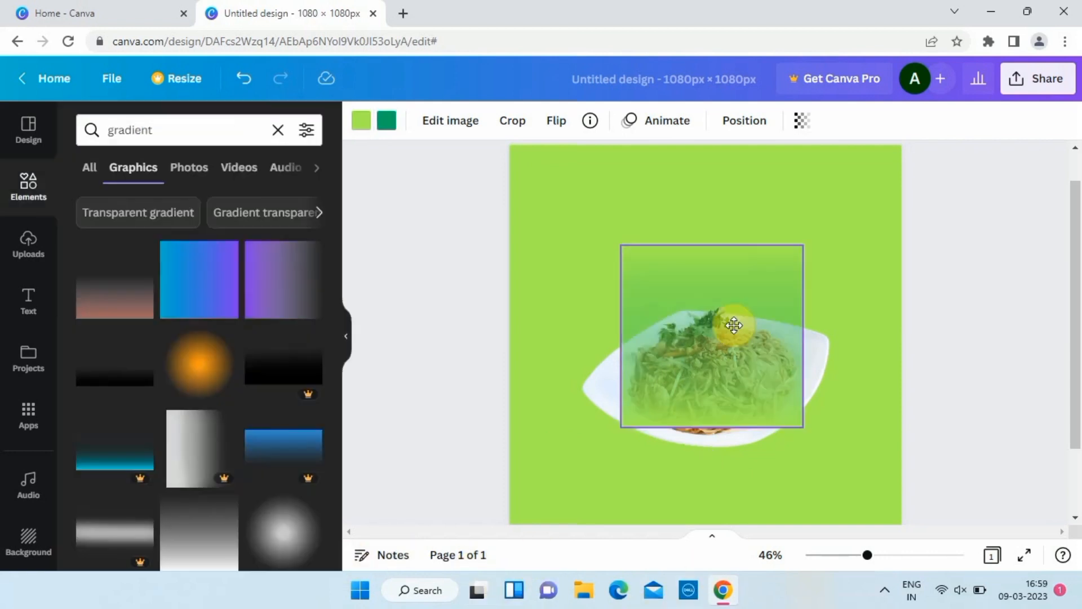
{"action": "left_click_drag", "start_coordinate": [725, 319], "coordinate": [771, 413]}
{"action": "left_click_drag", "start_coordinate": [736, 342], "coordinate": [741, 379]}
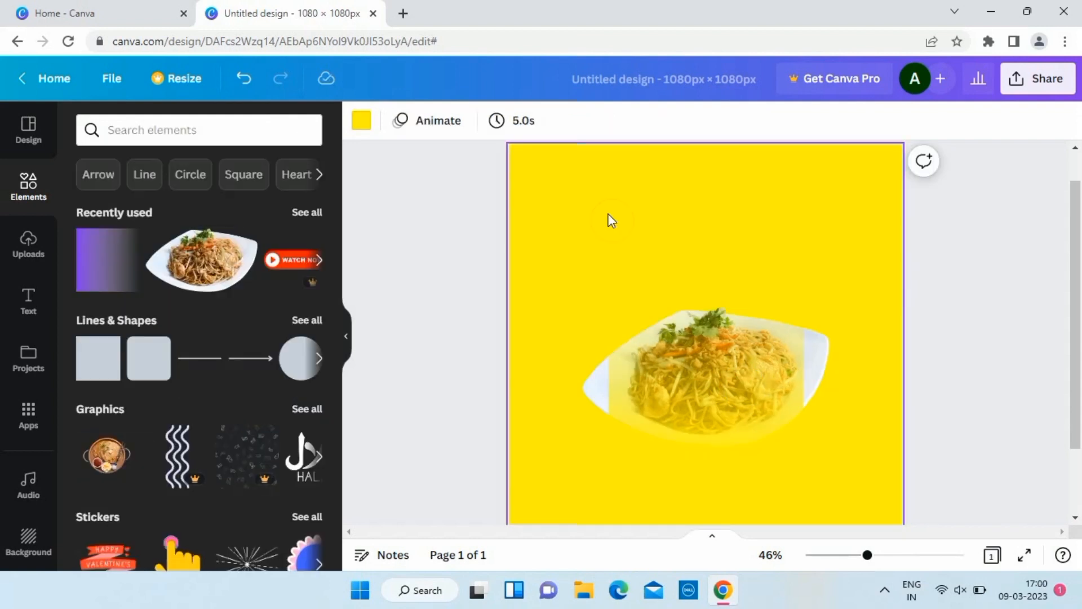
Resize and reposition the noodle plate photo on the page.
{"action": "left_click", "coordinate": [712, 358]}
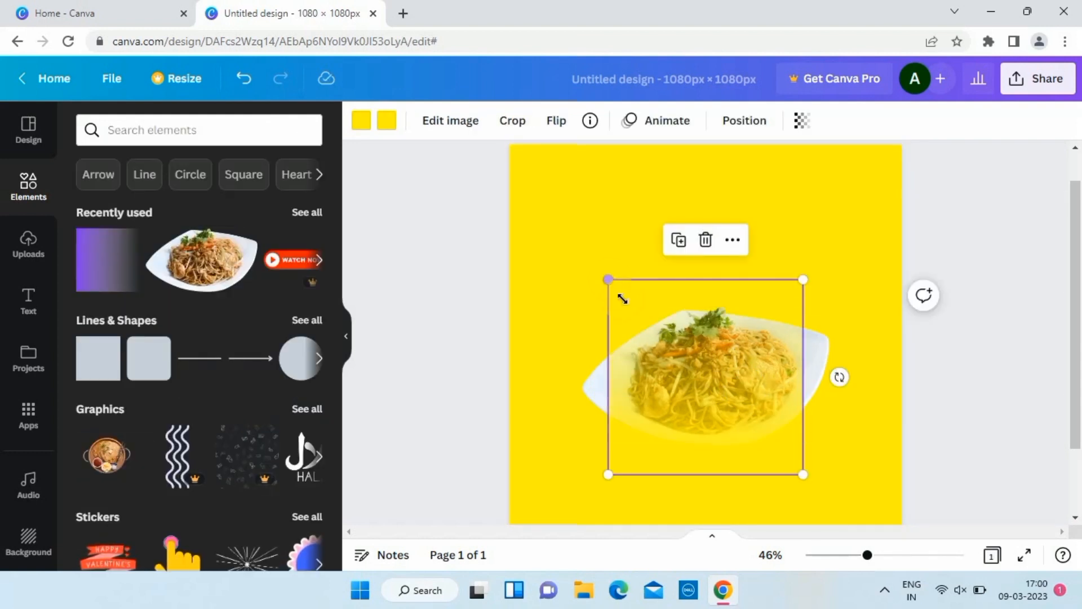
{"action": "left_click_drag", "start_coordinate": [610, 279], "coordinate": [628, 295]}
{"action": "left_click_drag", "start_coordinate": [725, 360], "coordinate": [716, 380]}
{"action": "left_click_drag", "start_coordinate": [617, 314], "coordinate": [610, 301]}
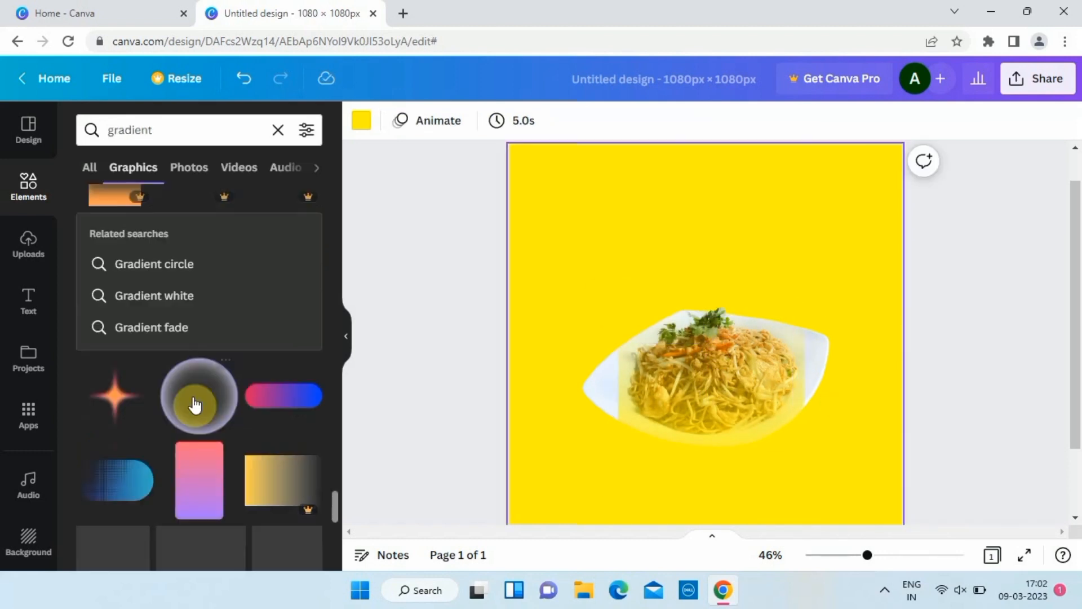
Add the diagonal-lines graphic and shrink it at the plate's lower left.
{"action": "scroll", "coordinate": [194, 403], "scroll_direction": "down", "scroll_amount": 10}
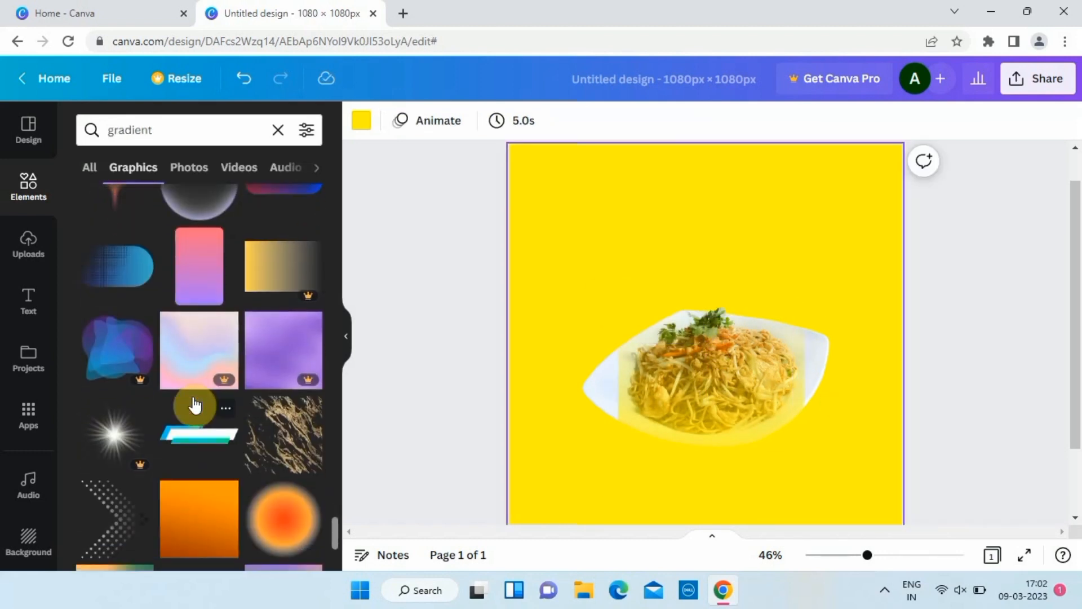
{"action": "left_click", "coordinate": [193, 397]}
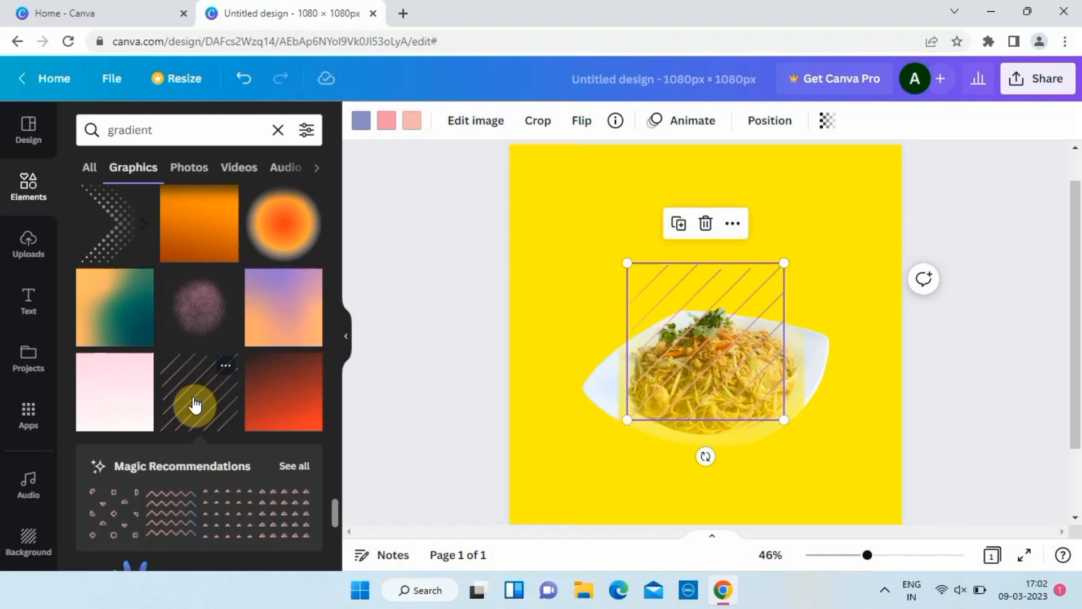
{"action": "left_click_drag", "start_coordinate": [717, 292], "coordinate": [631, 357]}
{"action": "left_click_drag", "start_coordinate": [697, 326], "coordinate": [624, 399]}
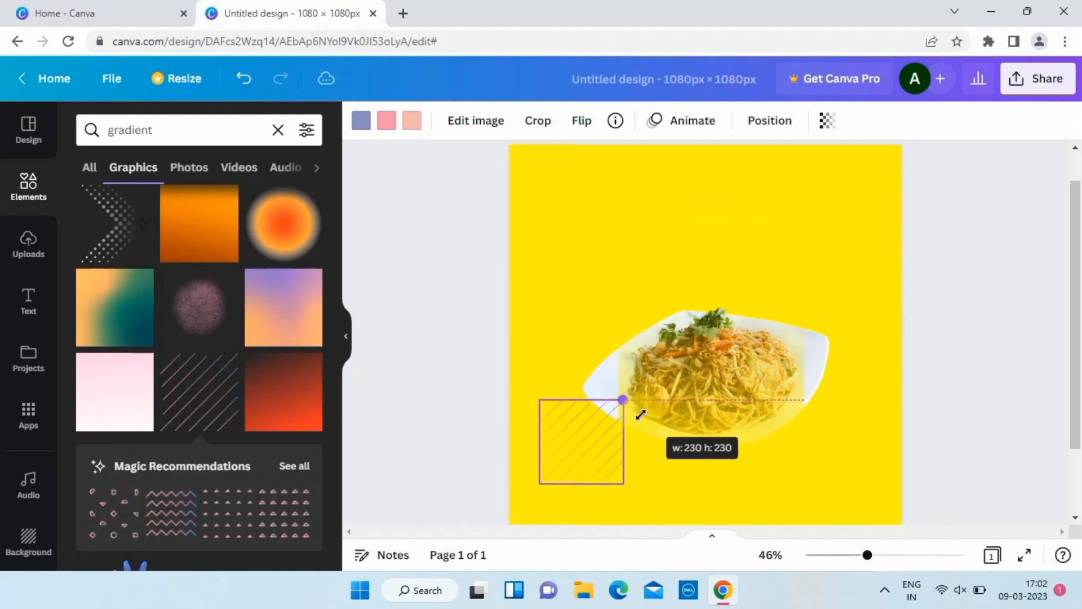
{"action": "left_click_drag", "start_coordinate": [580, 440], "coordinate": [612, 418]}
Recolour the striped graphic brown and yellow and shrink it slightly further.
{"action": "left_click", "coordinate": [361, 127]}
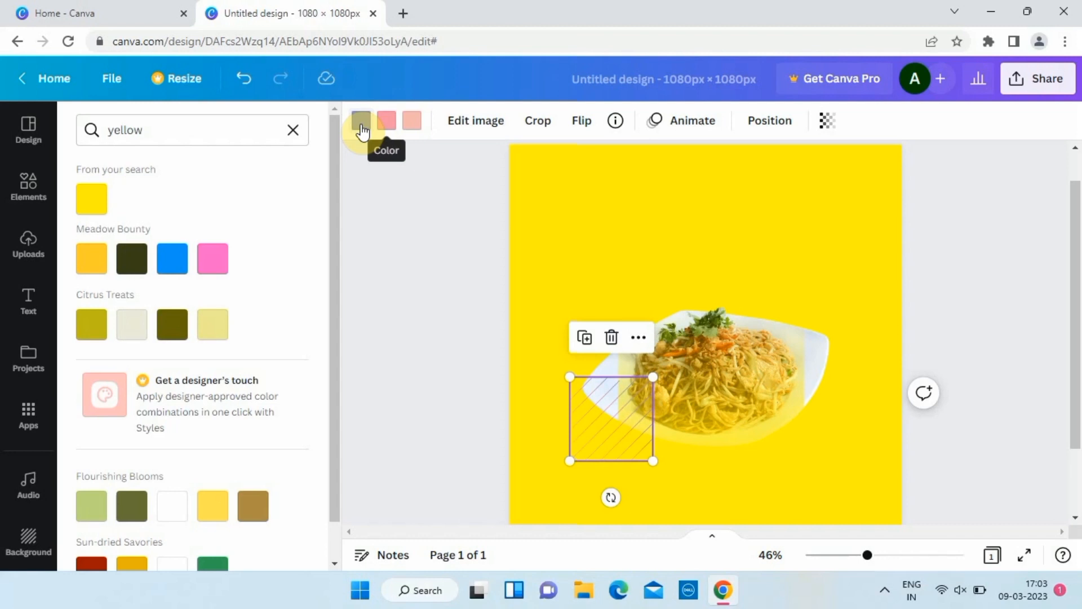
{"action": "left_click", "coordinate": [212, 408]}
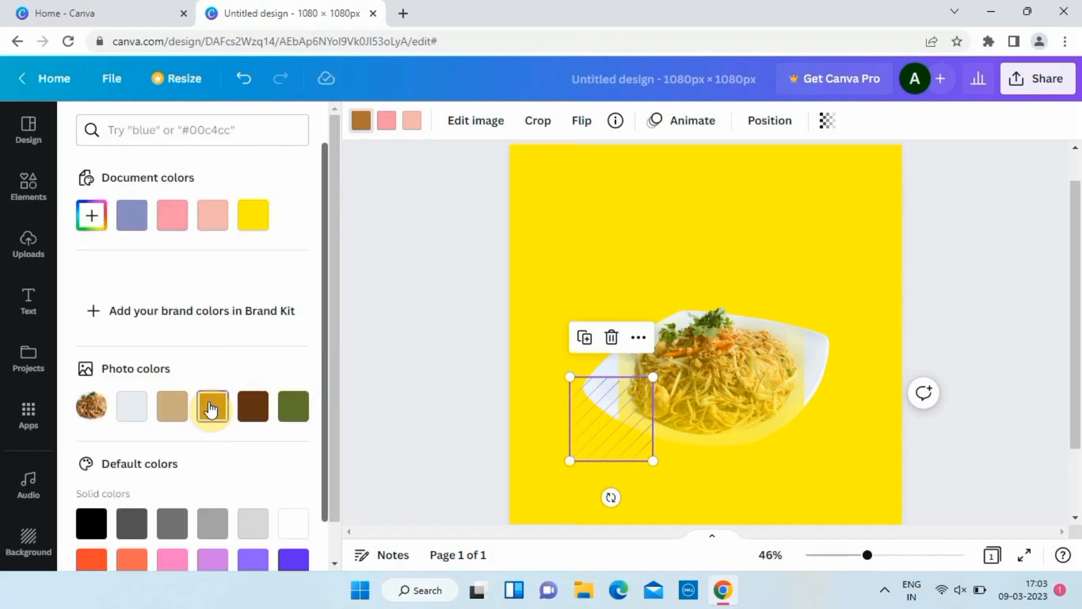
{"action": "left_click", "coordinate": [393, 128]}
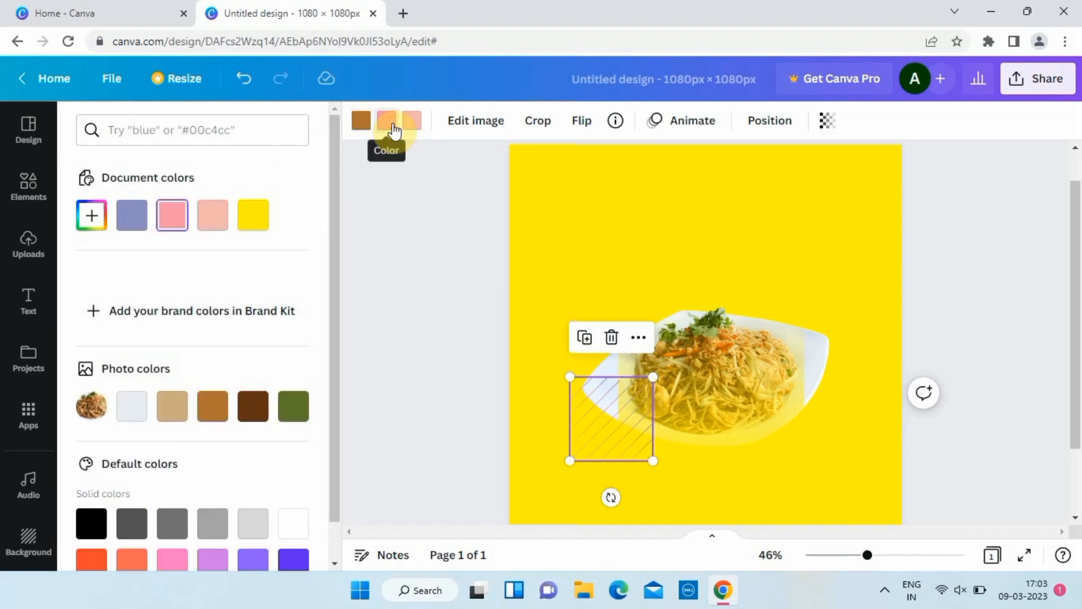
{"action": "left_click", "coordinate": [254, 215]}
{"action": "left_click_drag", "start_coordinate": [653, 377], "coordinate": [637, 398]}
{"action": "left_click_drag", "start_coordinate": [607, 437], "coordinate": [608, 425]}
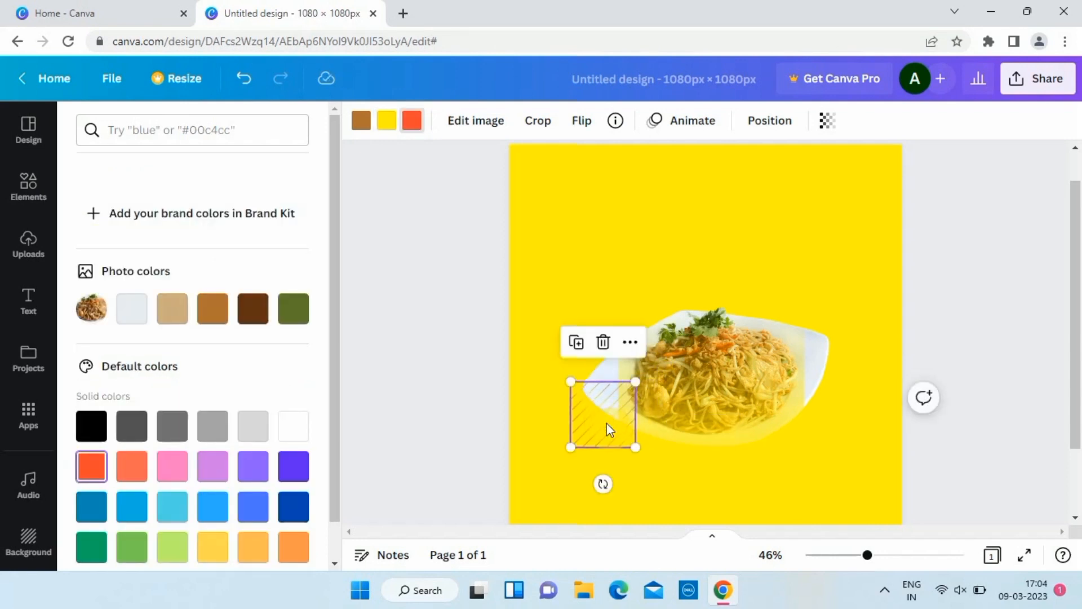
Send the striped graphic to the back, behind the plate.
{"action": "right_click", "coordinate": [609, 430]}
{"action": "mouse_move", "coordinate": [705, 404]}
{"action": "left_click", "coordinate": [897, 511]}
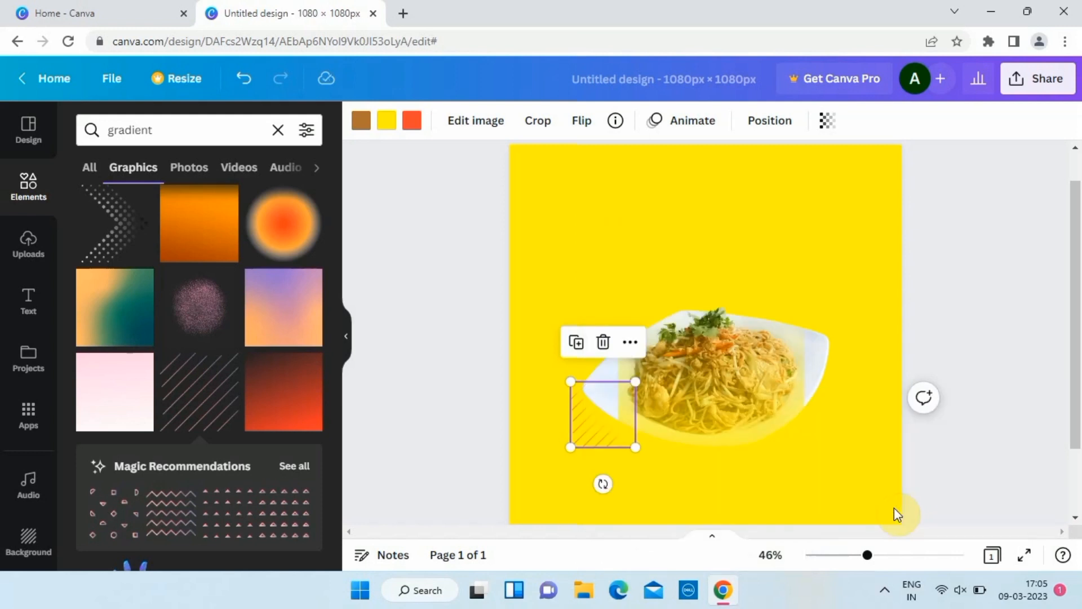
Move the striped graphic to the plate's top right and send it behind the plate.
{"action": "left_click", "coordinate": [577, 435]}
{"action": "mouse_move", "coordinate": [607, 413]}
{"action": "left_mouse_down"}
{"action": "mouse_move", "coordinate": [843, 322]}
{"action": "mouse_move", "coordinate": [810, 314]}
{"action": "mouse_move", "coordinate": [799, 330]}
{"action": "mouse_move", "coordinate": [794, 320]}
{"action": "left_mouse_up"}
{"action": "right_click", "coordinate": [795, 320]}
{"action": "mouse_move", "coordinate": [984, 408]}
{"action": "left_click", "coordinate": [702, 506]}
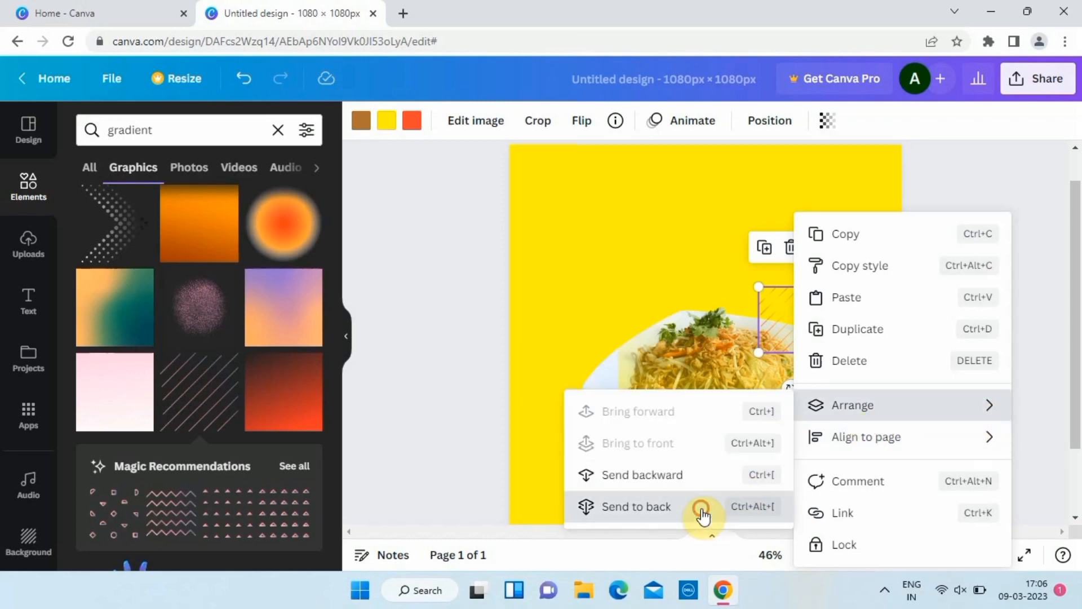
{"action": "left_click", "coordinate": [798, 310]}
{"action": "left_click", "coordinate": [800, 295]}
{"action": "left_click_drag", "start_coordinate": [801, 296], "coordinate": [813, 306]}
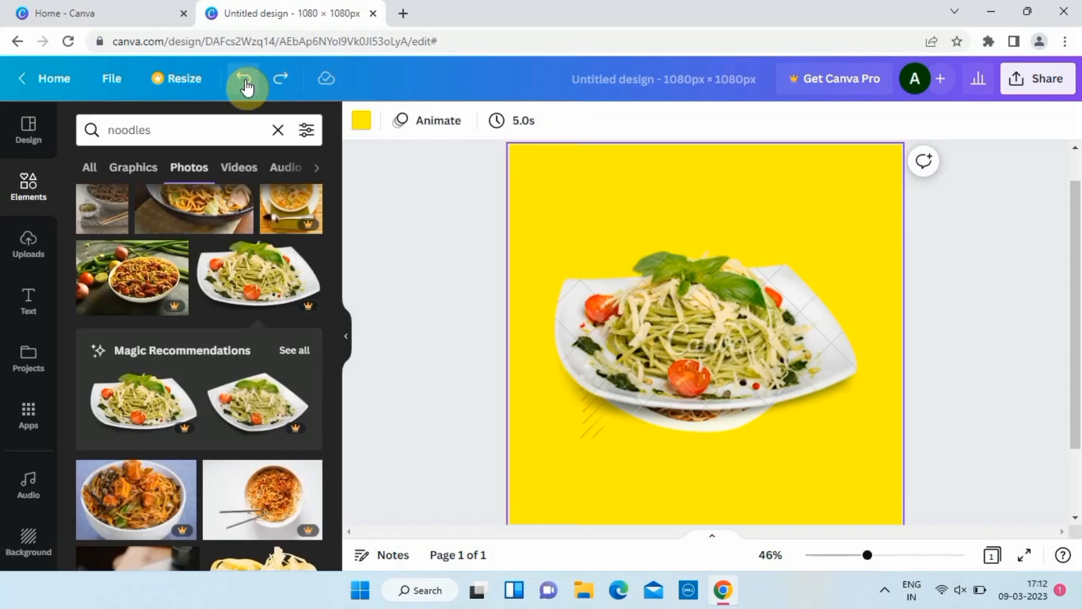
Shrink the pasta plate image and centre it on the page.
{"action": "scroll", "coordinate": [424, 354], "scroll_direction": "down", "scroll_amount": 1}
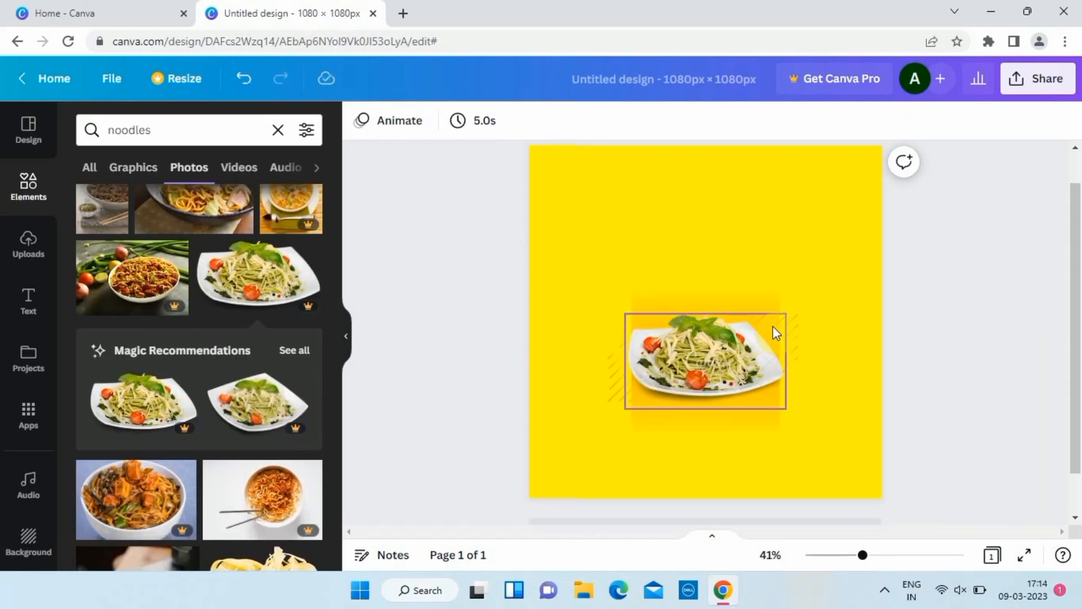
{"action": "left_click", "coordinate": [753, 303]}
{"action": "left_click_drag", "start_coordinate": [779, 288], "coordinate": [751, 315]}
{"action": "left_click_drag", "start_coordinate": [706, 360], "coordinate": [718, 333]}
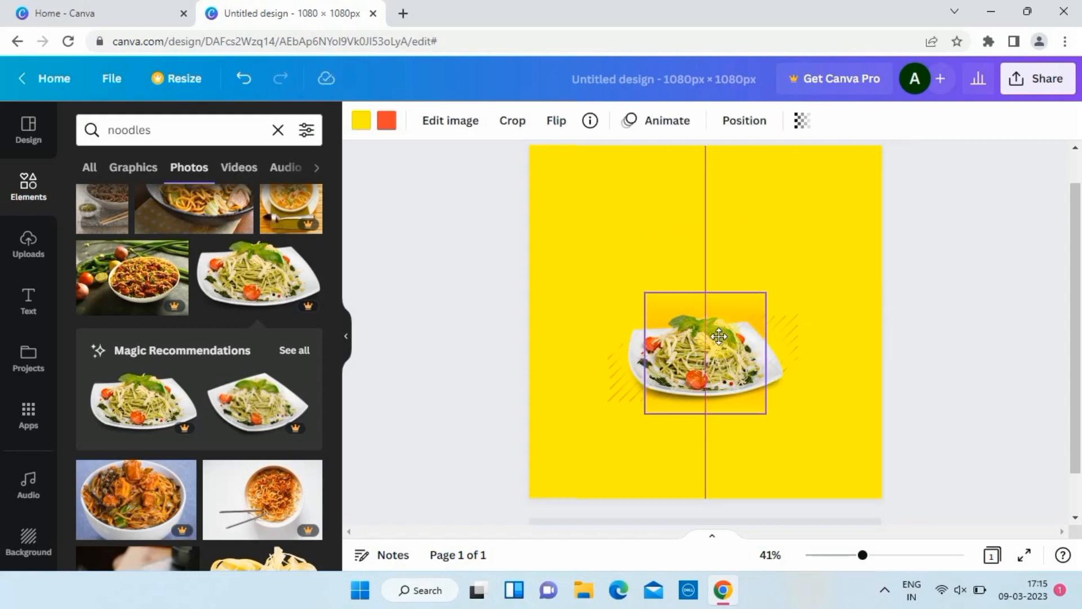
{"action": "left_click", "coordinate": [515, 331]}
{"action": "left_click", "coordinate": [695, 316]}
{"action": "left_click", "coordinate": [28, 299]}
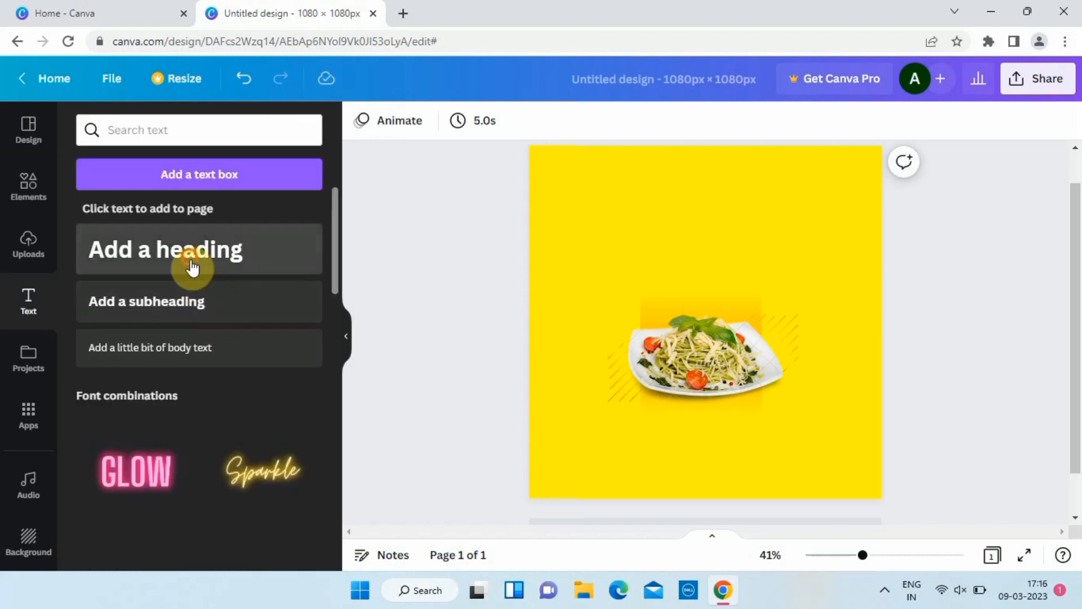
Add a 'Healthy & Yummy' heading in Eczar SemiBold, resized and moved to the page top.
{"action": "left_click", "coordinate": [191, 264]}
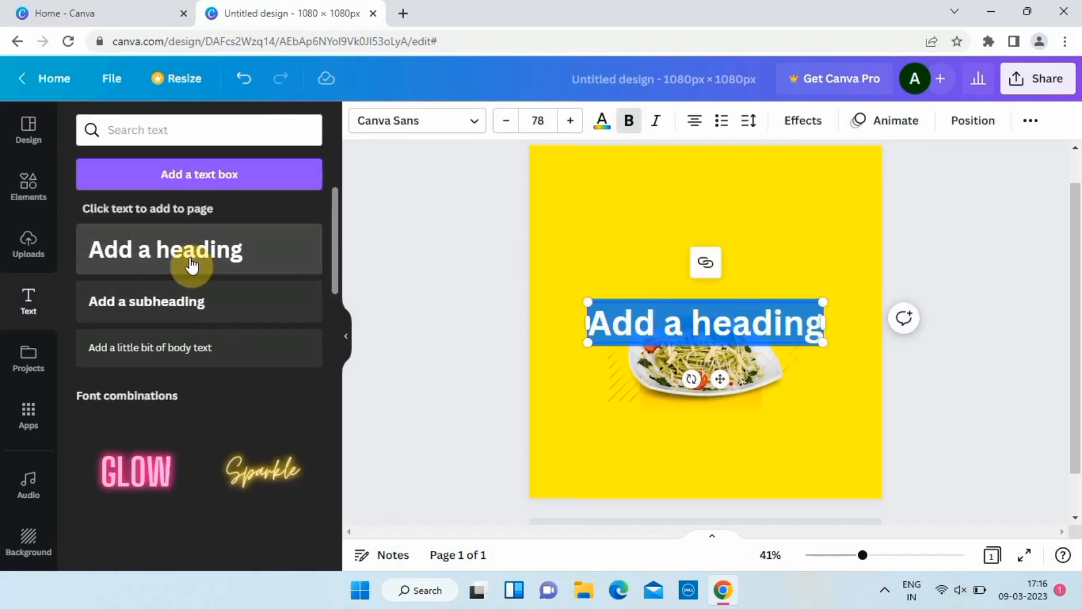
{"action": "type", "text": "Healthy"}
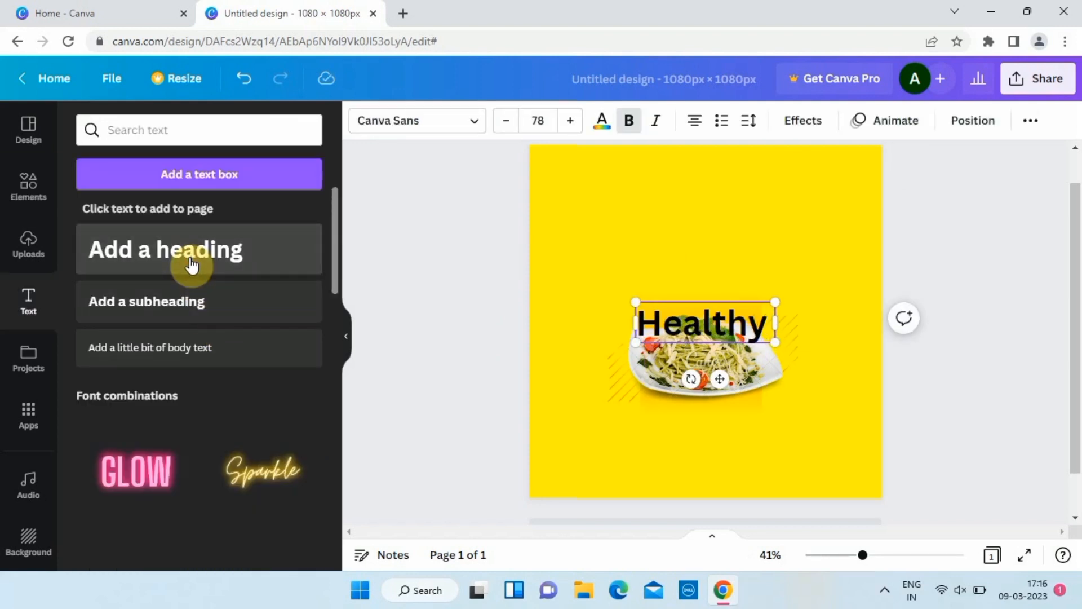
{"action": "type", "text": " & Yummy"}
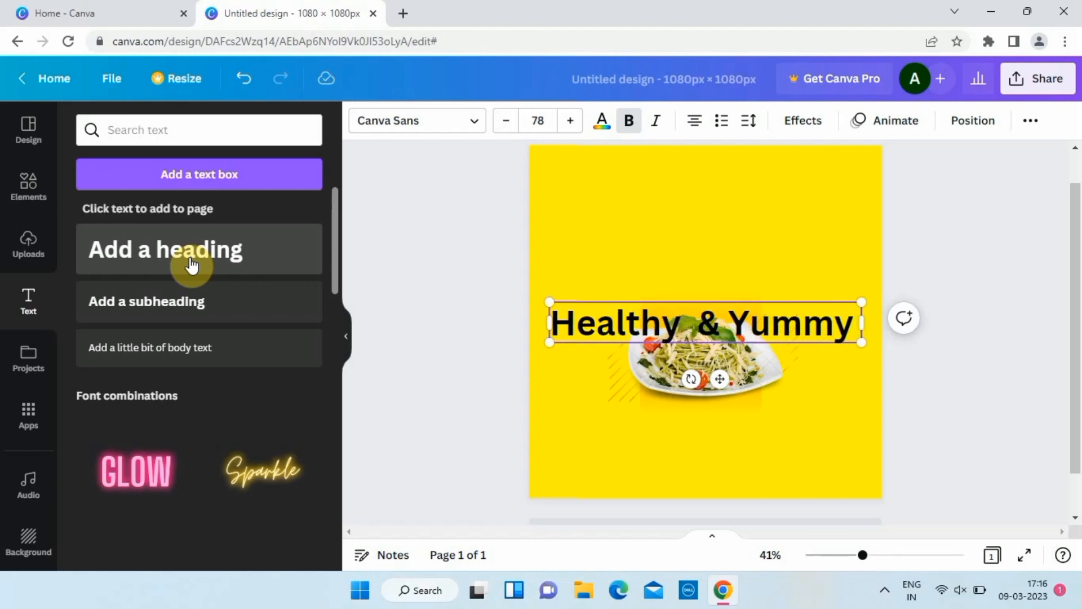
{"action": "left_click", "coordinate": [463, 122]}
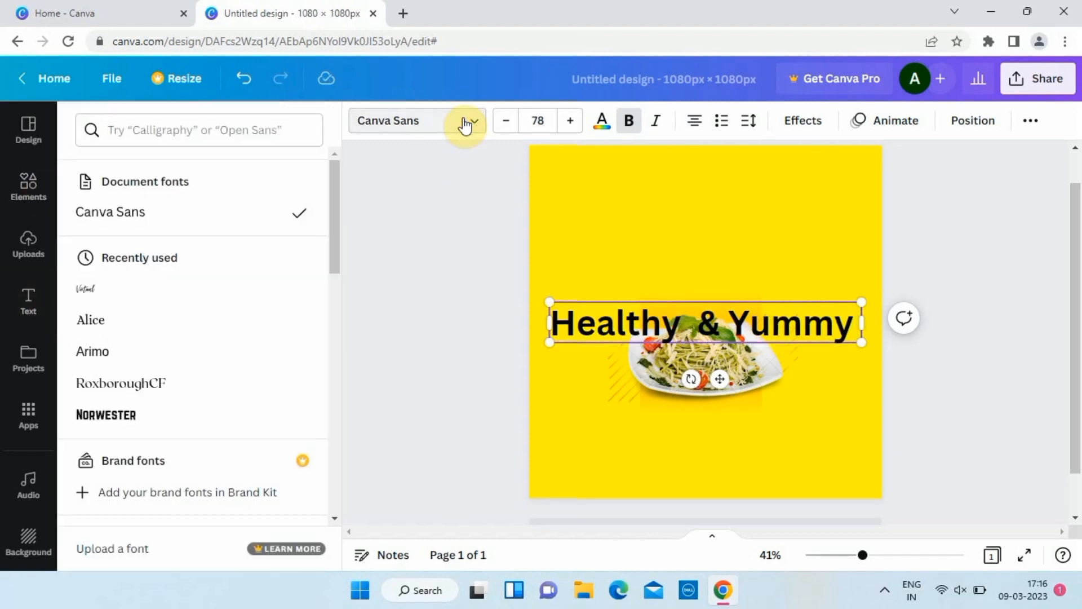
{"action": "scroll", "coordinate": [181, 305], "scroll_direction": "down", "scroll_amount": 10}
{"action": "left_click", "coordinate": [181, 319]}
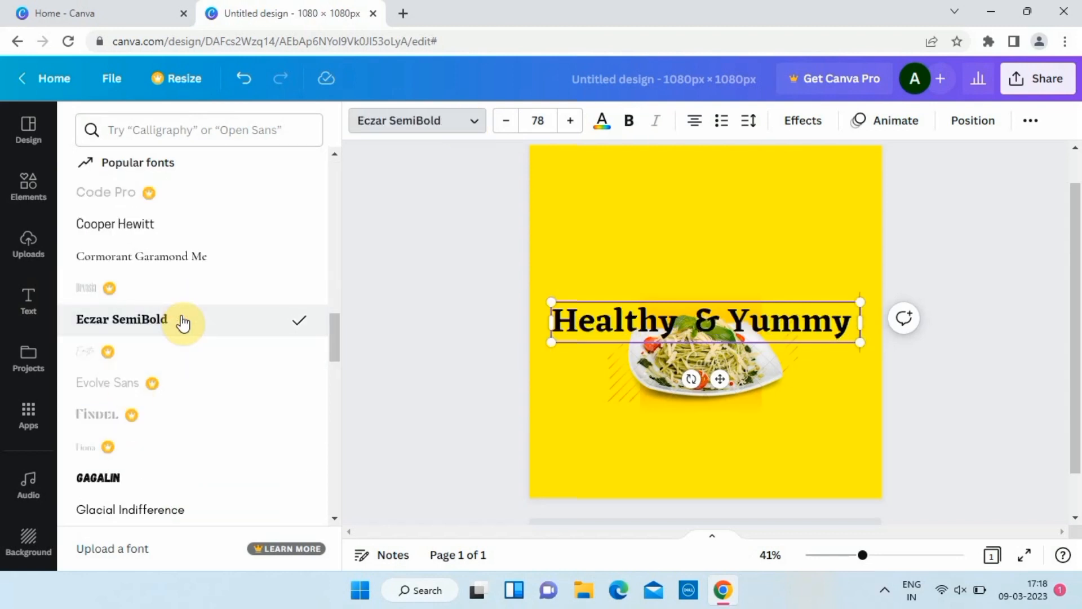
{"action": "left_click_drag", "start_coordinate": [860, 303], "coordinate": [705, 323]}
{"action": "left_click_drag", "start_coordinate": [643, 379], "coordinate": [714, 239]}
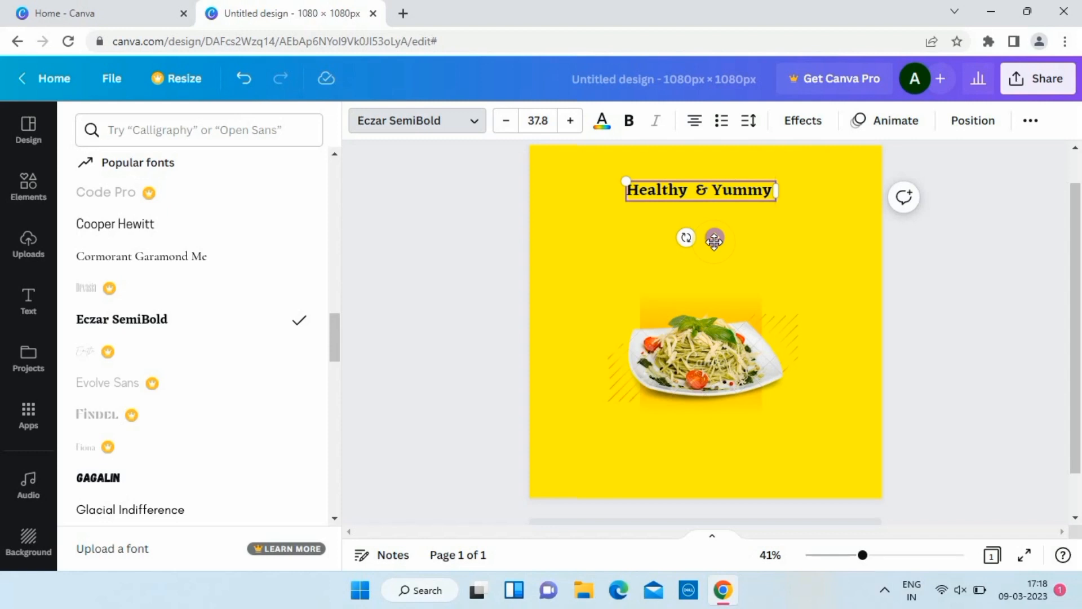
{"action": "key", "text": "ctrl+d"}
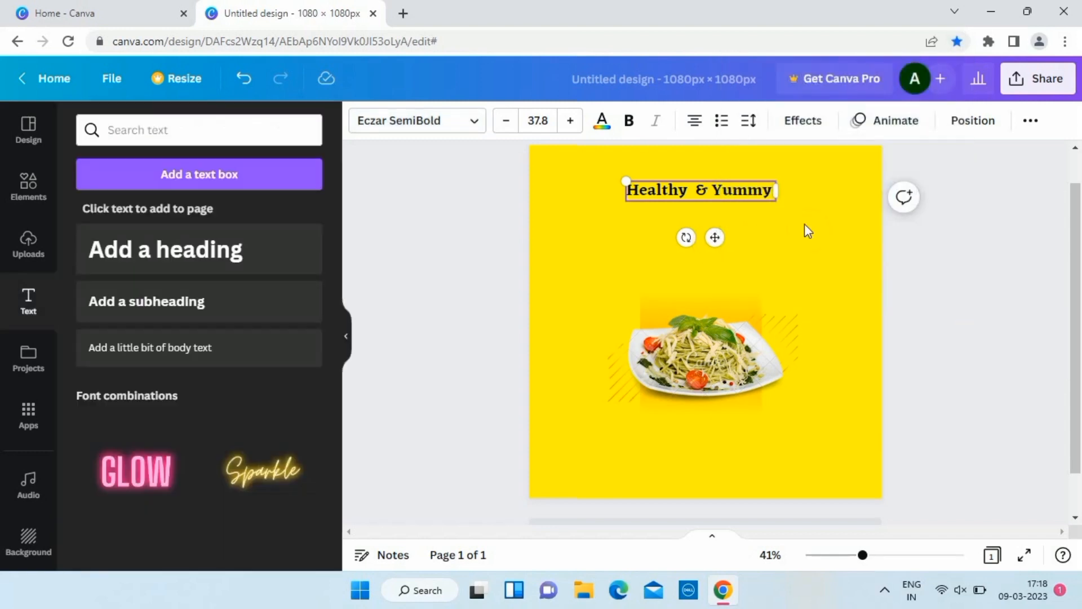
Duplicate the Healthy & Yummy heading, move the copy below it and clear its text.
{"action": "left_click", "coordinate": [740, 204]}
{"action": "left_click", "coordinate": [740, 195]}
{"action": "key", "text": "ctrl+d"}
{"action": "left_click_drag", "start_coordinate": [741, 195], "coordinate": [756, 237]}
{"action": "key", "text": "BackSpace"}
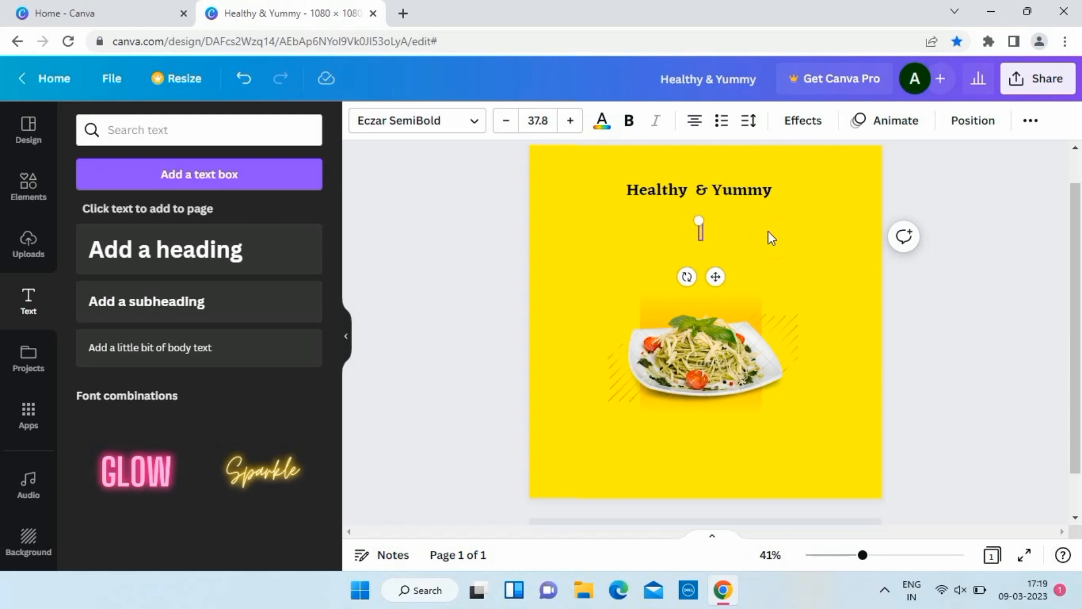
Set the 'noodles' text in Karatula, enlarge it and centre it under Healthy & Yummy.
{"action": "left_click", "coordinate": [458, 130]}
{"action": "left_click", "coordinate": [266, 122]}
{"action": "type", "text": "kar"}
{"action": "left_click", "coordinate": [122, 213]}
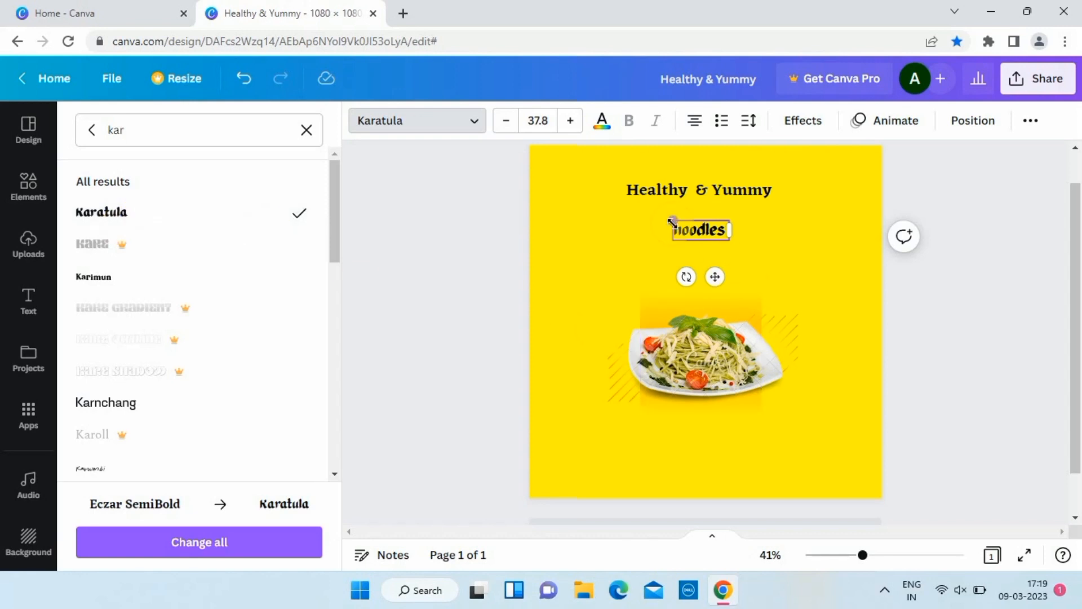
{"action": "left_click_drag", "start_coordinate": [673, 222], "coordinate": [484, 212]}
{"action": "mouse_move", "coordinate": [665, 224]}
{"action": "left_mouse_down"}
{"action": "mouse_move", "coordinate": [664, 276]}
{"action": "mouse_move", "coordinate": [692, 299]}
{"action": "left_mouse_up"}
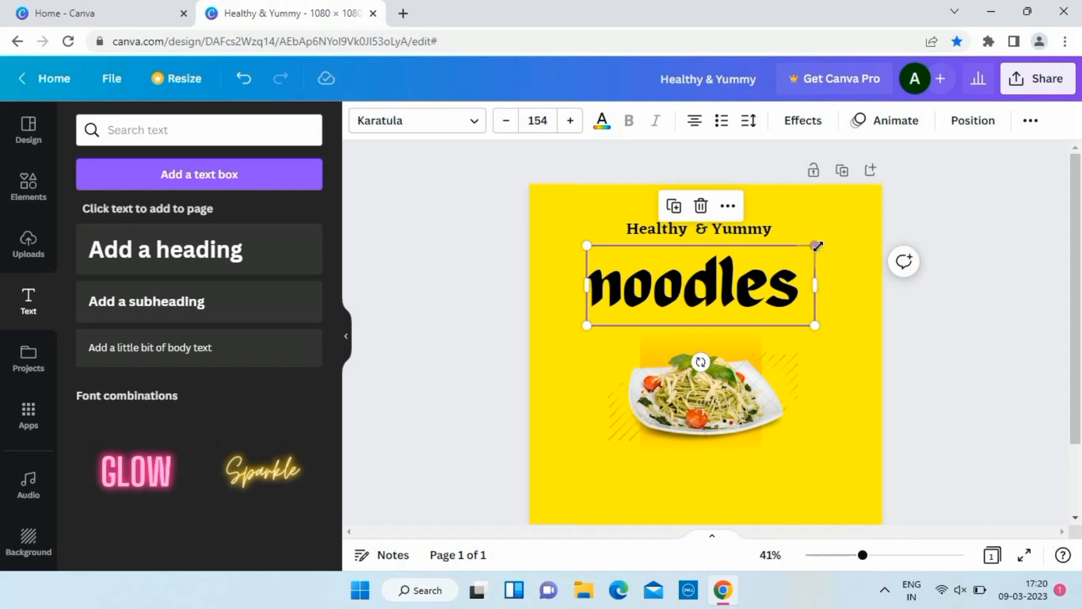
{"action": "left_click_drag", "start_coordinate": [816, 247], "coordinate": [781, 258]}
{"action": "left_click_drag", "start_coordinate": [693, 288], "coordinate": [702, 272]}
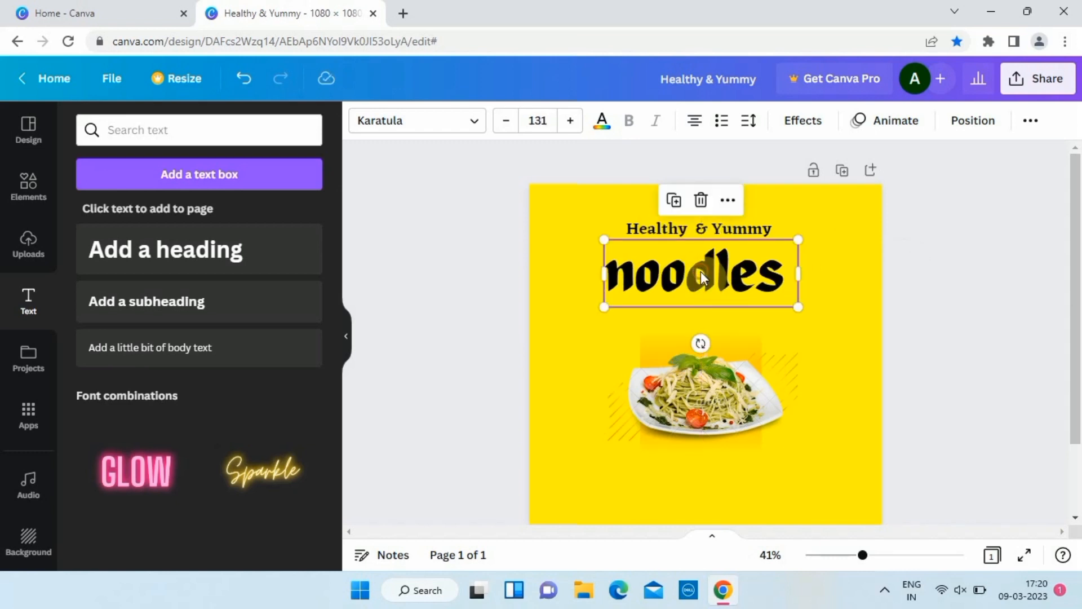
Apply the Curve shape effect to noodles and flatten it into a gentle arc.
{"action": "left_click", "coordinate": [701, 272]}
{"action": "left_click", "coordinate": [803, 120]}
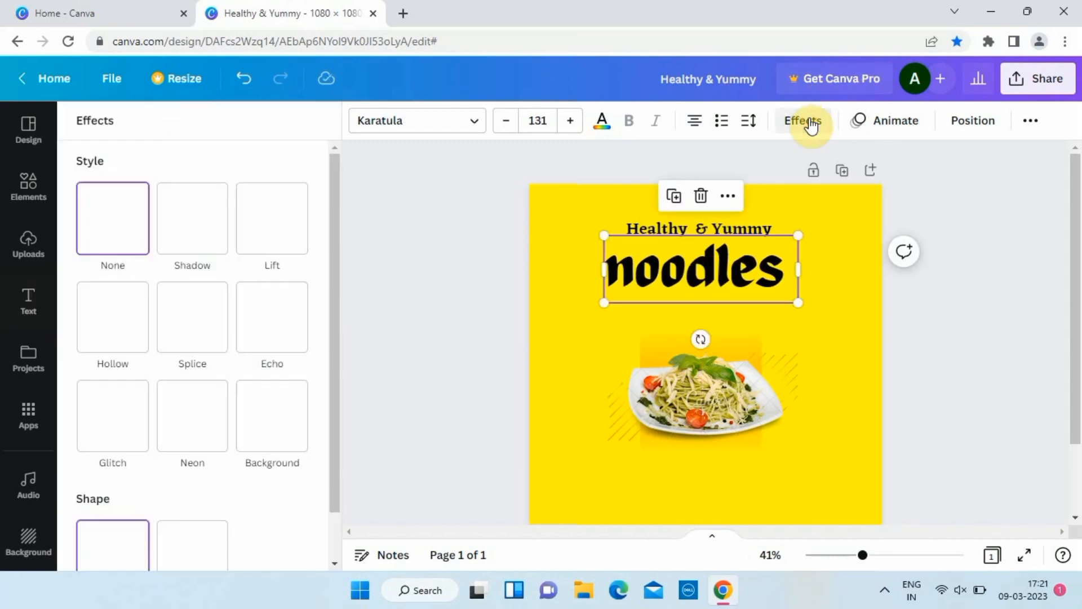
{"action": "left_click", "coordinate": [193, 549]}
{"action": "scroll", "coordinate": [337, 493], "scroll_direction": "down", "scroll_amount": 2}
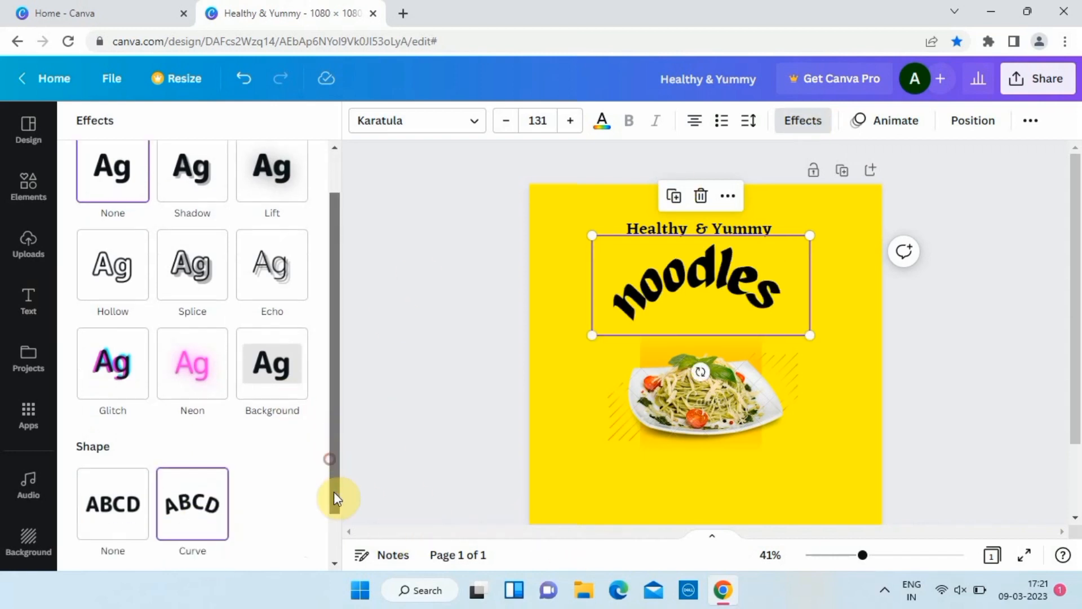
{"action": "left_click_drag", "start_coordinate": [313, 549], "coordinate": [157, 542]}
{"action": "left_click", "coordinate": [486, 266]}
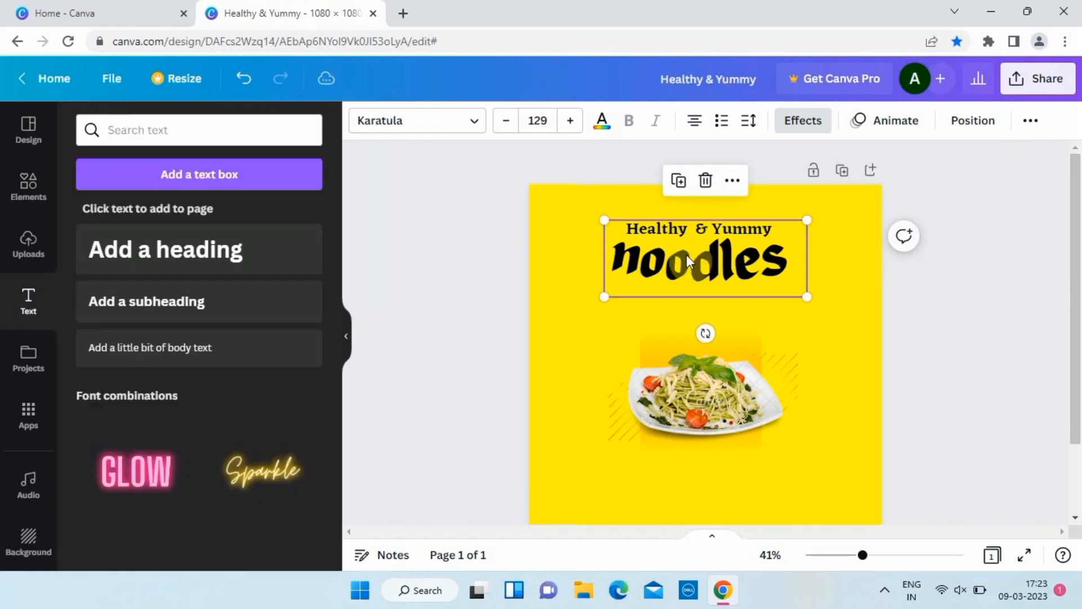
Make the noodles title white after trying grey and brown.
{"action": "left_click", "coordinate": [603, 122]}
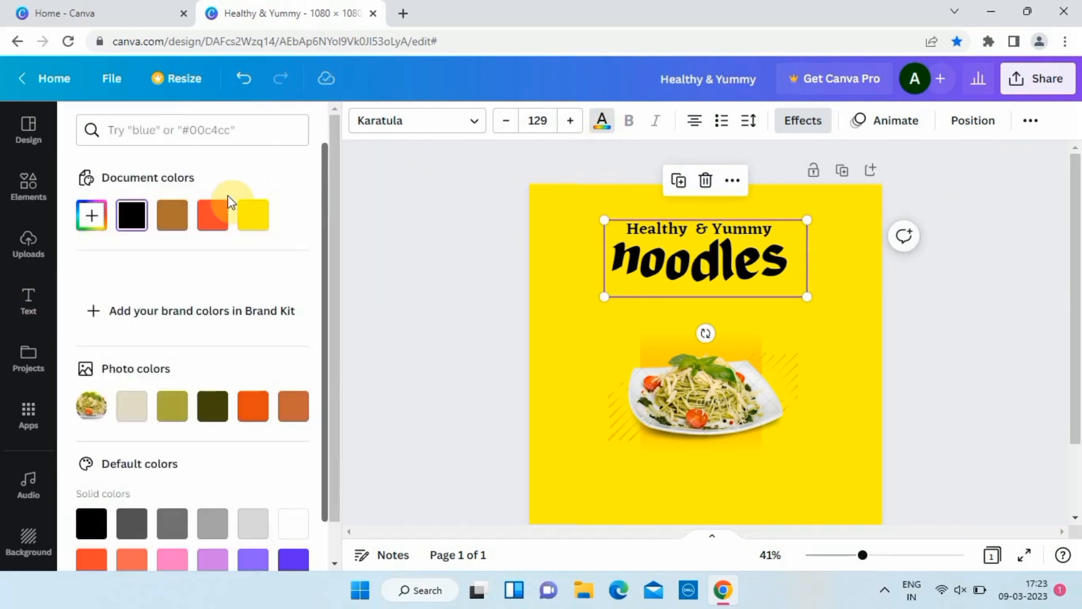
{"action": "left_click", "coordinate": [172, 524]}
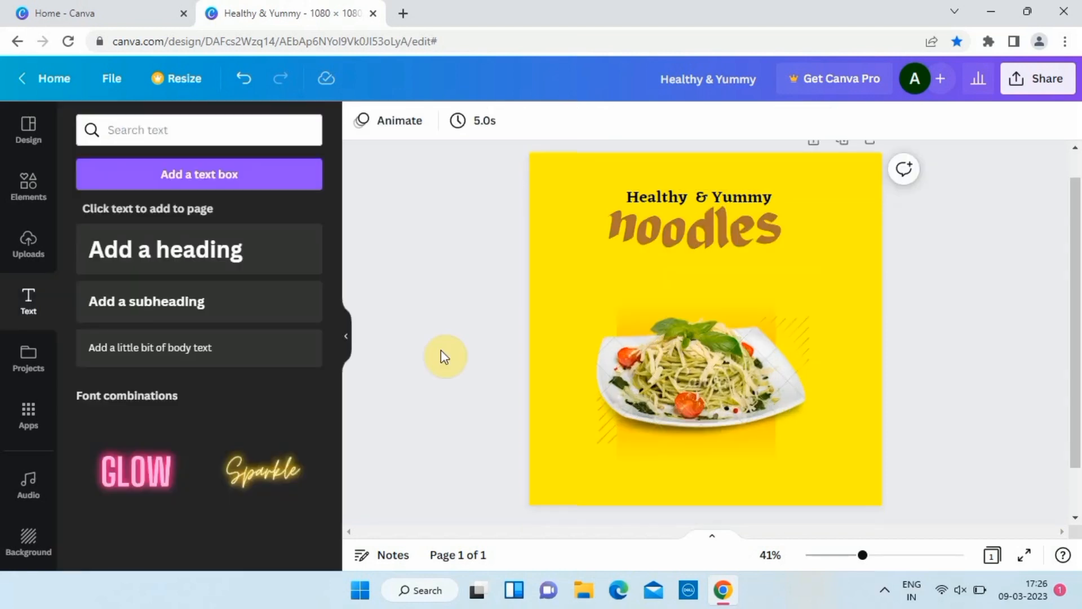
{"action": "left_click", "coordinate": [678, 239]}
{"action": "left_click", "coordinate": [602, 120]}
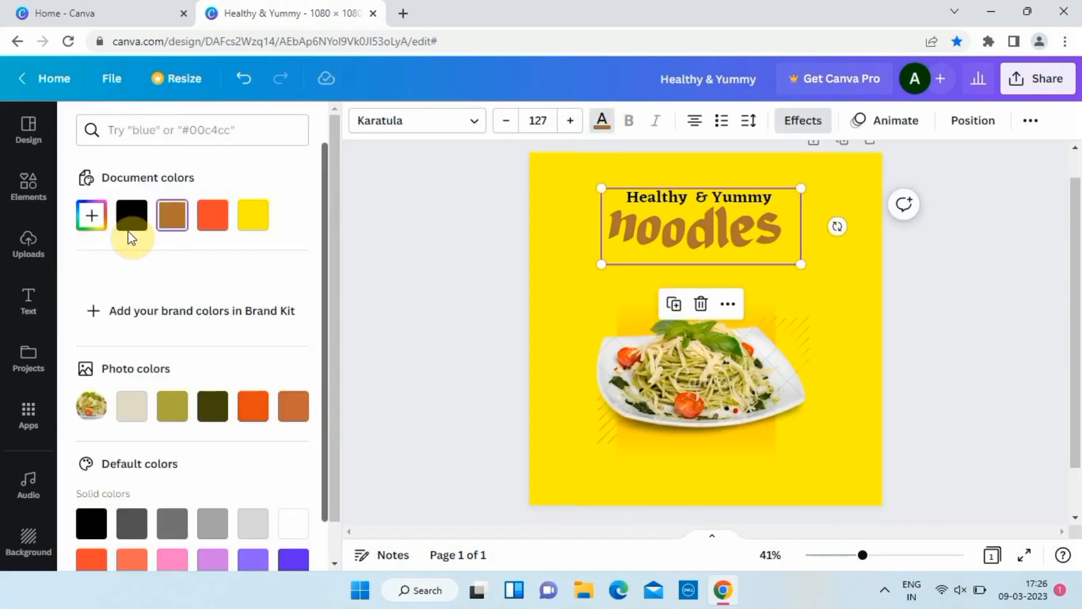
{"action": "scroll", "coordinate": [242, 338], "scroll_direction": "down", "scroll_amount": 2}
{"action": "left_click", "coordinate": [292, 414]}
{"action": "left_click", "coordinate": [462, 255]}
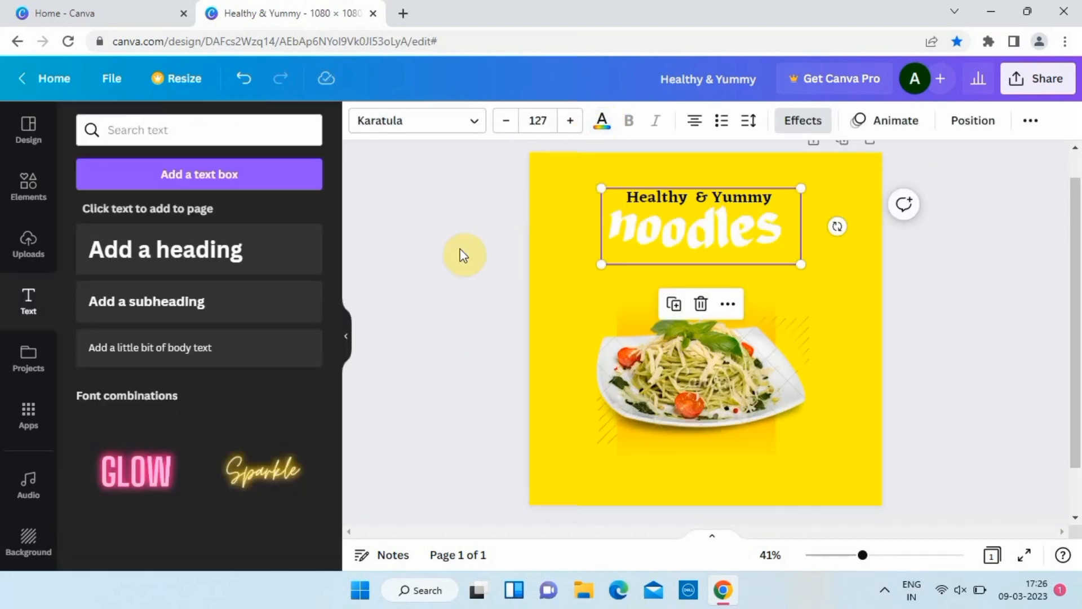
Colour the Healthy & Yummy heading brown and recentre the noodles title.
{"action": "left_click", "coordinate": [700, 197]}
{"action": "left_click", "coordinate": [602, 120]}
{"action": "left_click", "coordinate": [170, 215]}
{"action": "left_click", "coordinate": [447, 302]}
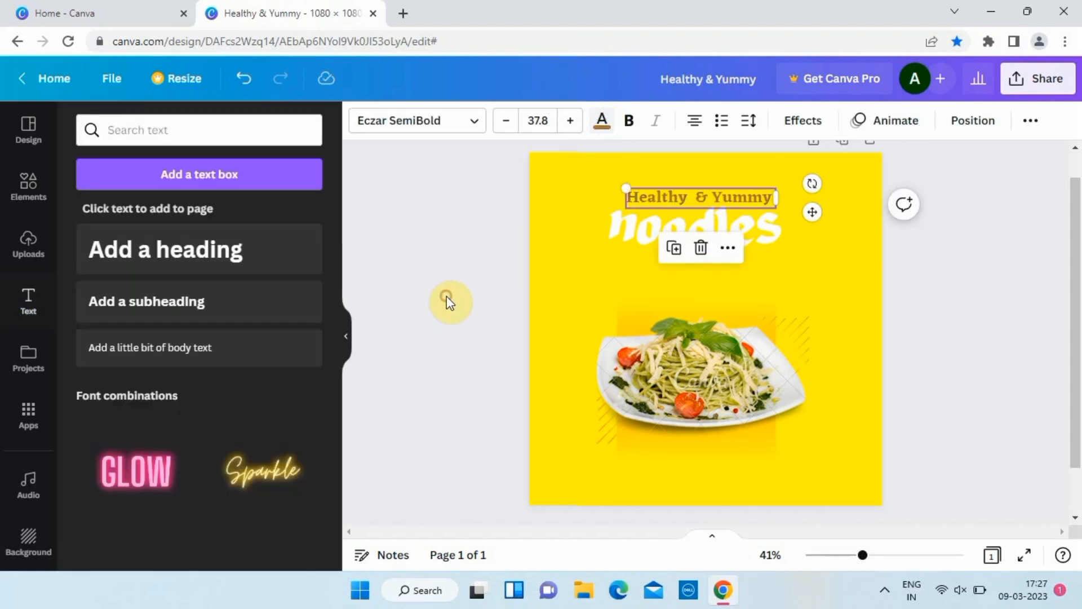
{"action": "left_click_drag", "start_coordinate": [743, 228], "coordinate": [751, 225]}
{"action": "left_click", "coordinate": [28, 186]}
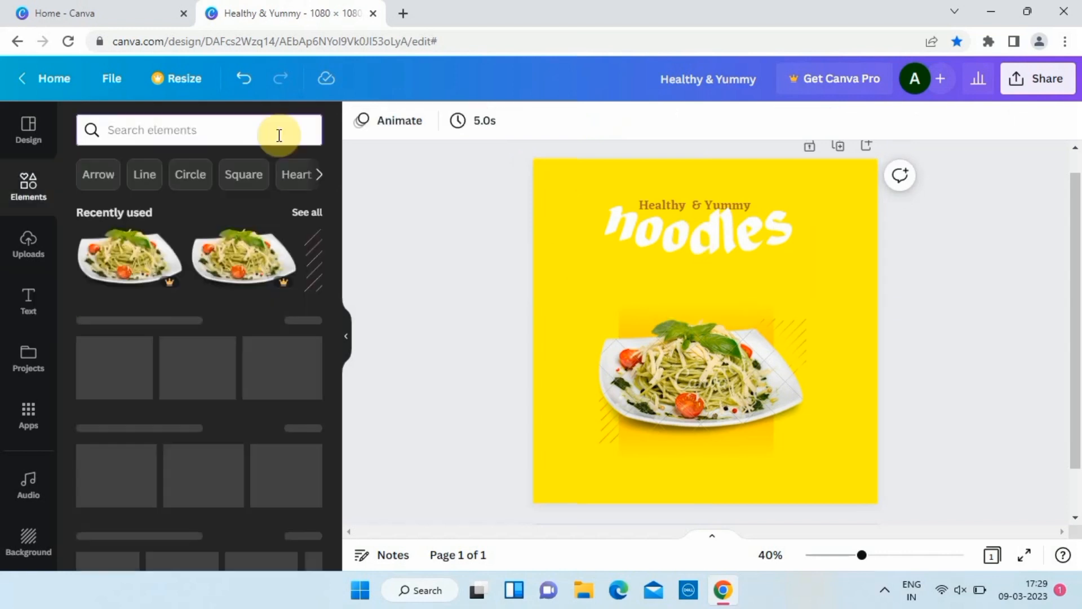
Search 'lines' and add white burst lines, rotated and sized beside the noodles title.
{"action": "left_click", "coordinate": [279, 135]}
{"action": "type", "text": "lines"}
{"action": "key", "text": "Return"}
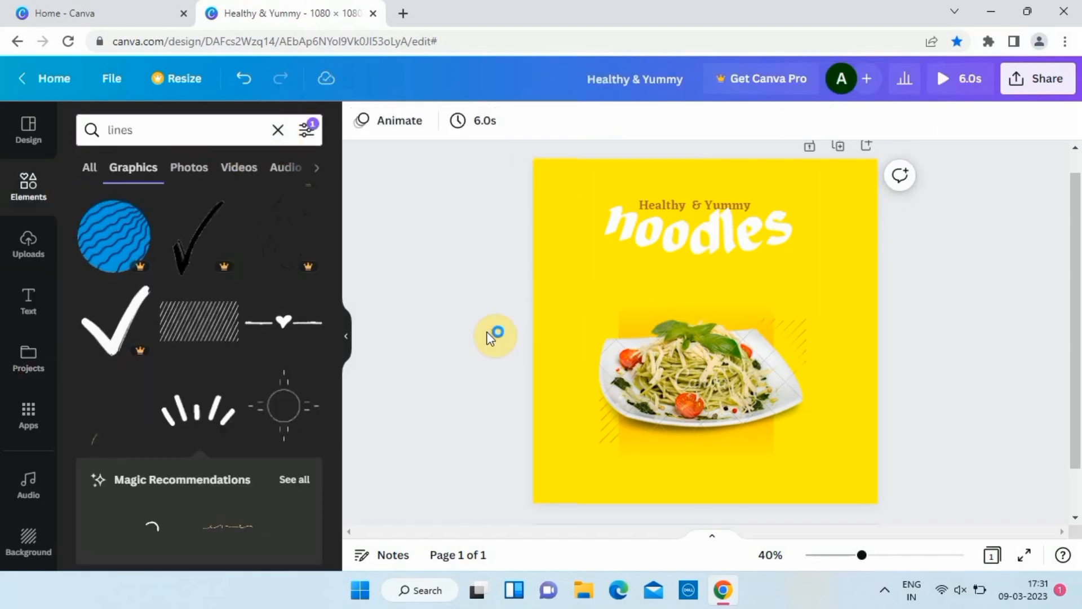
{"action": "left_click", "coordinate": [682, 343]}
{"action": "left_click", "coordinate": [711, 259]}
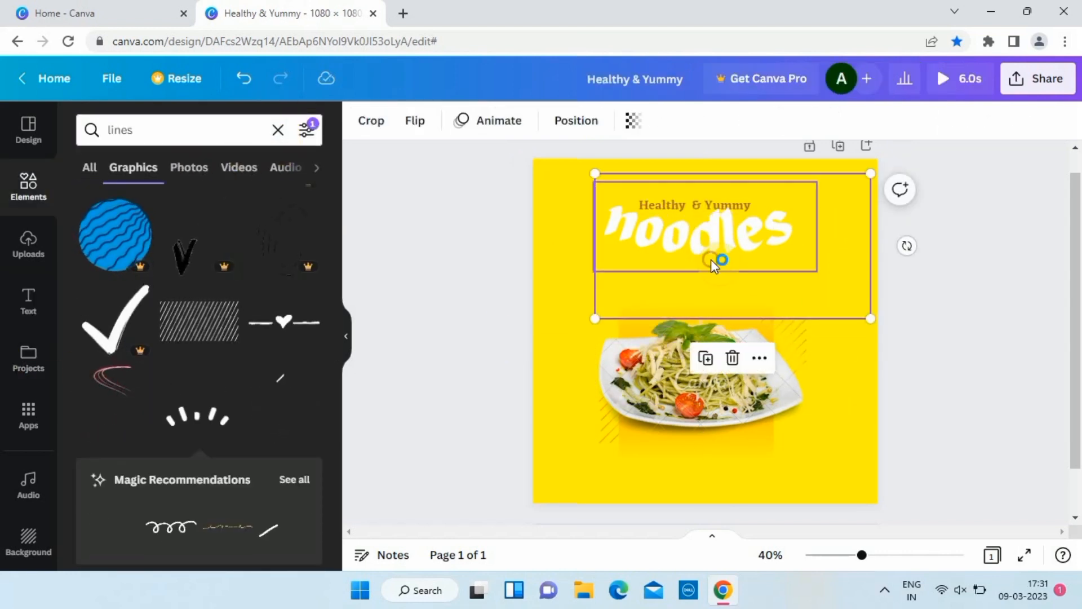
{"action": "left_click_drag", "start_coordinate": [871, 173], "coordinate": [818, 239]}
{"action": "left_click", "coordinate": [730, 269]}
{"action": "left_click", "coordinate": [511, 317]}
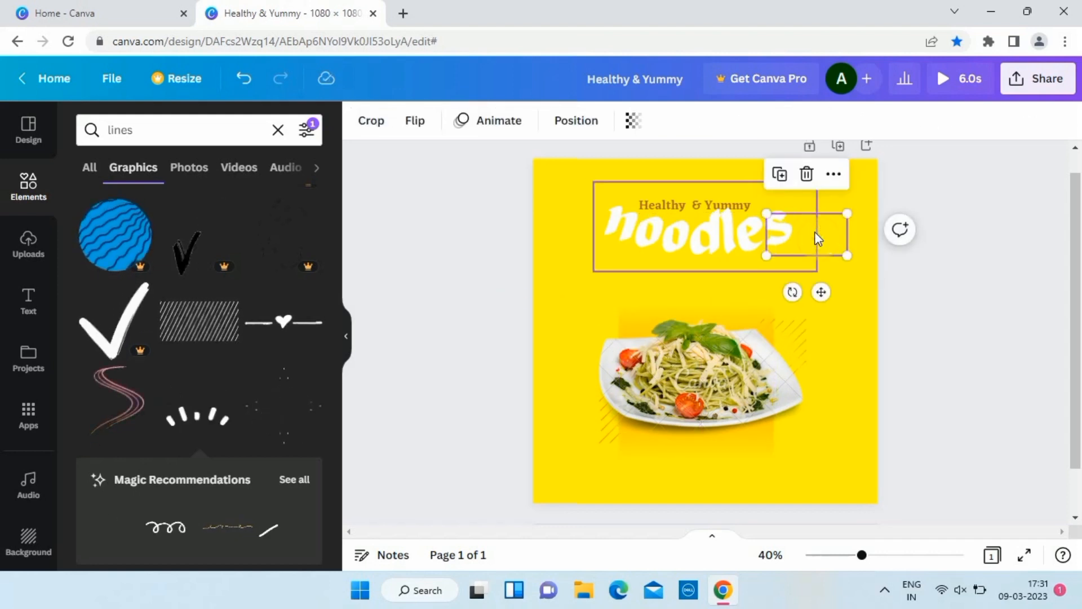
{"action": "left_click_drag", "start_coordinate": [793, 292], "coordinate": [734, 226]}
{"action": "left_click_drag", "start_coordinate": [817, 228], "coordinate": [826, 219]}
{"action": "left_click_drag", "start_coordinate": [841, 263], "coordinate": [625, 237]}
Add a brown rectangle stretched across the full width of the page bottom.
{"action": "left_click", "coordinate": [488, 278]}
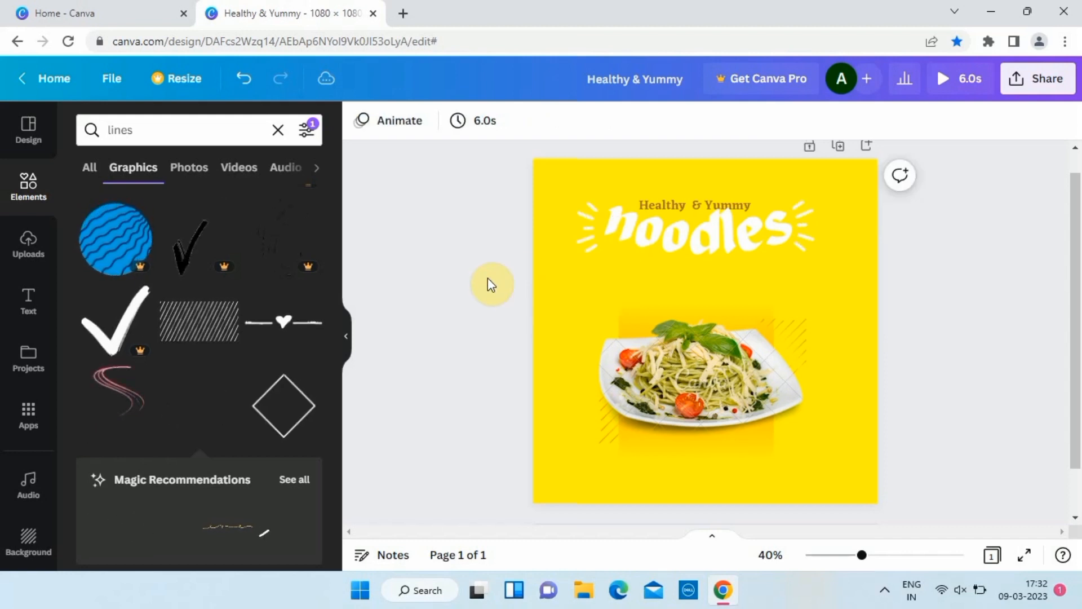
{"action": "key", "text": "r"}
{"action": "left_click_drag", "start_coordinate": [736, 314], "coordinate": [640, 436]}
{"action": "left_click_drag", "start_coordinate": [721, 450], "coordinate": [877, 467]}
Raise the brown band's top edge and send it backward behind the pasta plate.
{"action": "left_click_drag", "start_coordinate": [708, 400], "coordinate": [708, 386]}
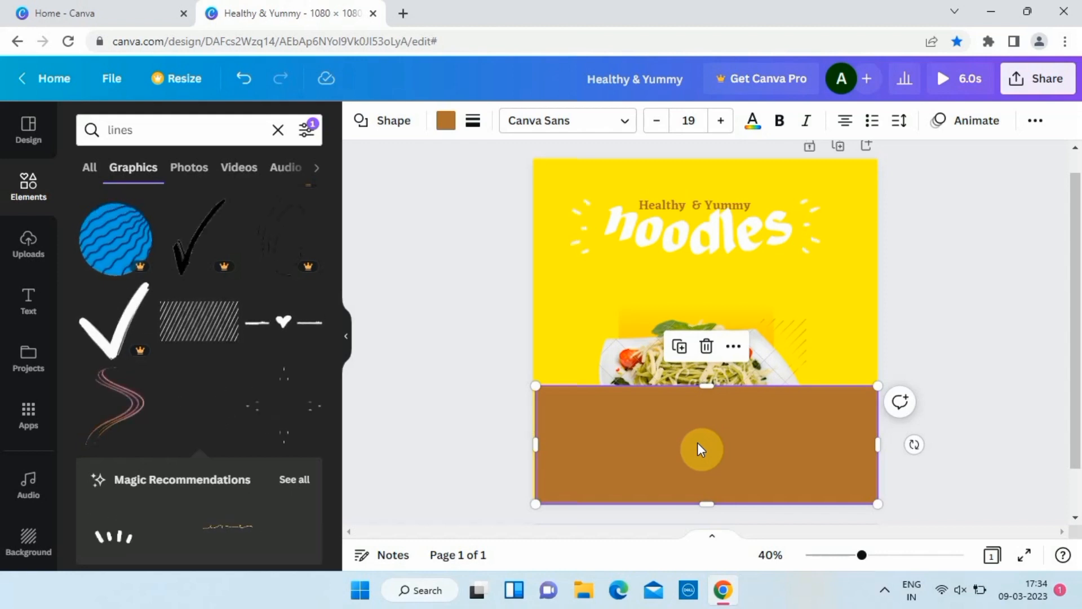
{"action": "right_click", "coordinate": [701, 449]}
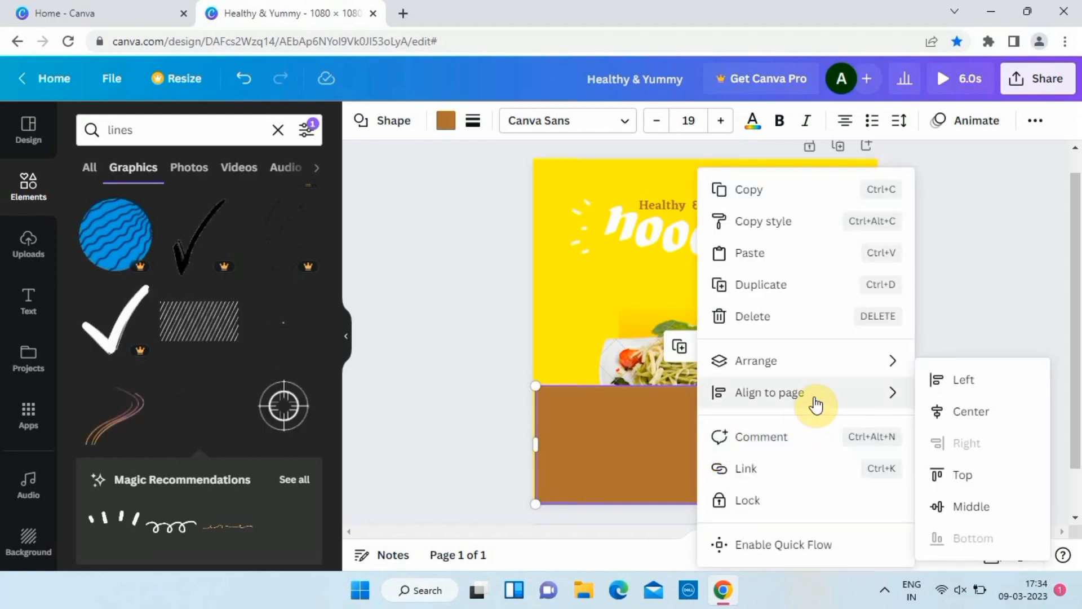
{"action": "mouse_move", "coordinate": [834, 367]}
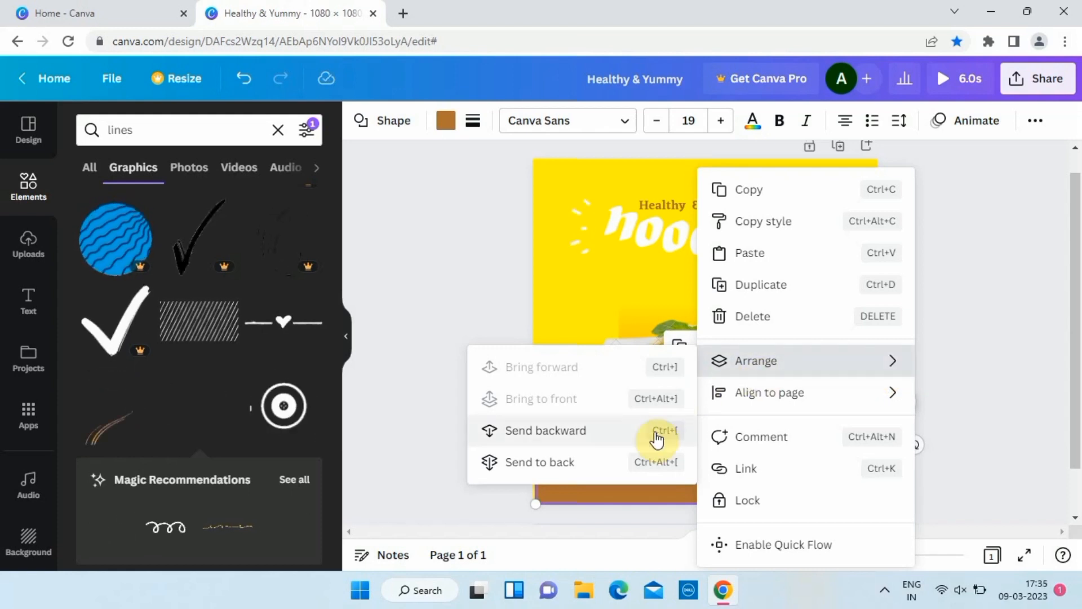
{"action": "left_click", "coordinate": [641, 441]}
{"action": "left_click", "coordinate": [445, 422]}
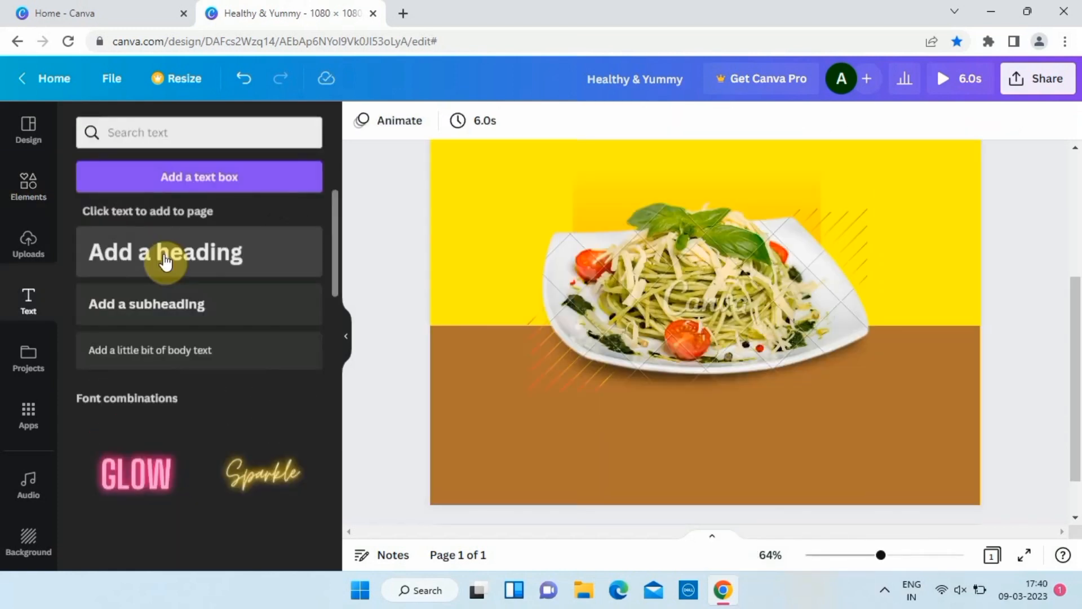
Add a '100% ORGANIC' heading, shrink it to 12.8 and place it on the brown band.
{"action": "left_click", "coordinate": [164, 261]}
{"action": "type", "text": "100 %"}
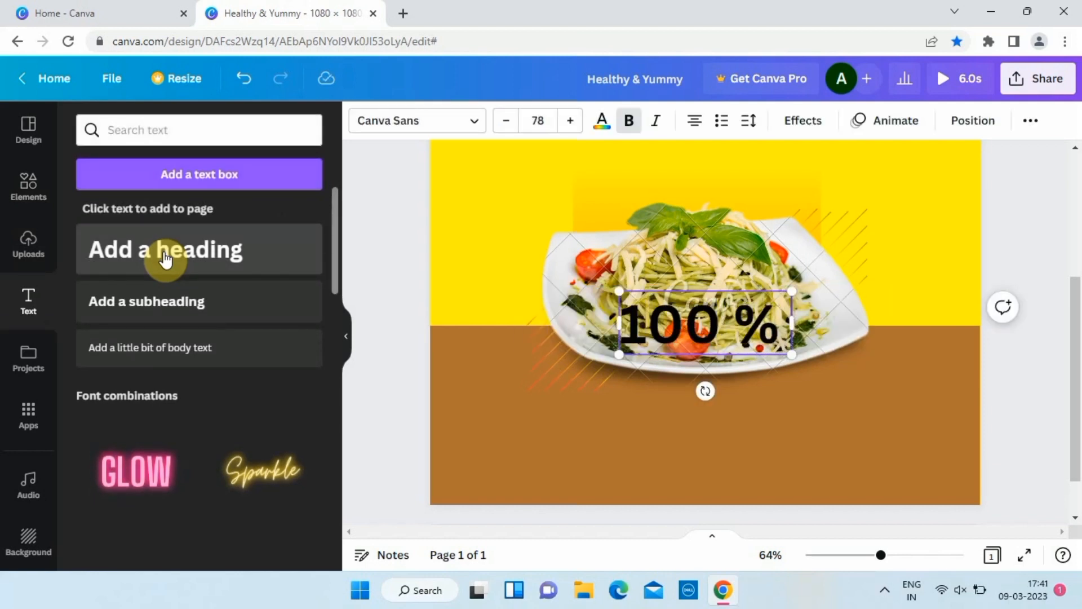
{"action": "key", "text": "BackSpace"}
{"action": "key", "text": "BackSpace"}
{"action": "type", "text": "%"}
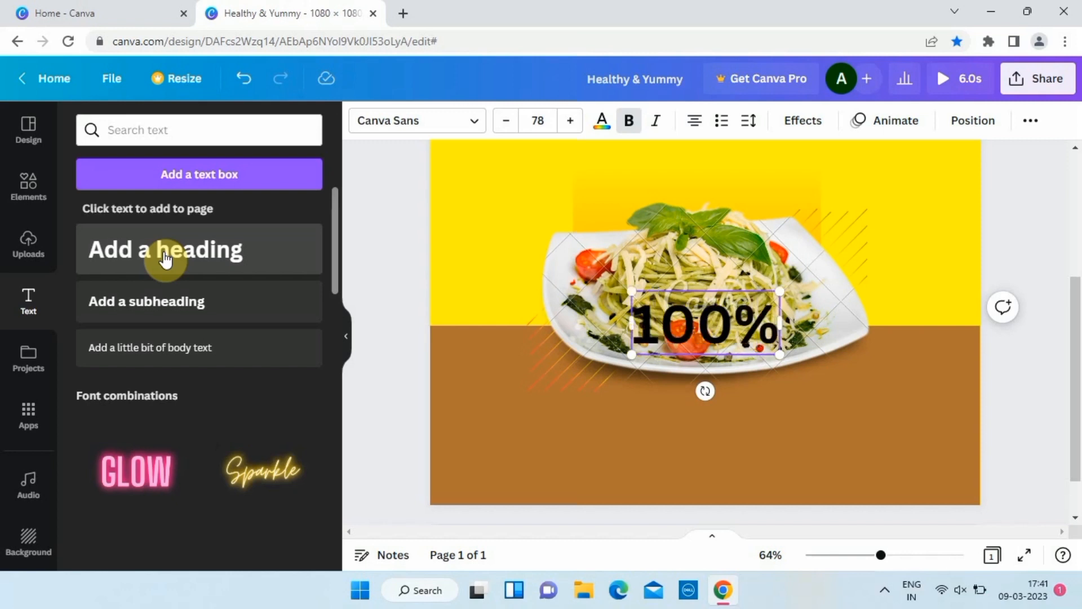
{"action": "type", "text": " ORGANIC"}
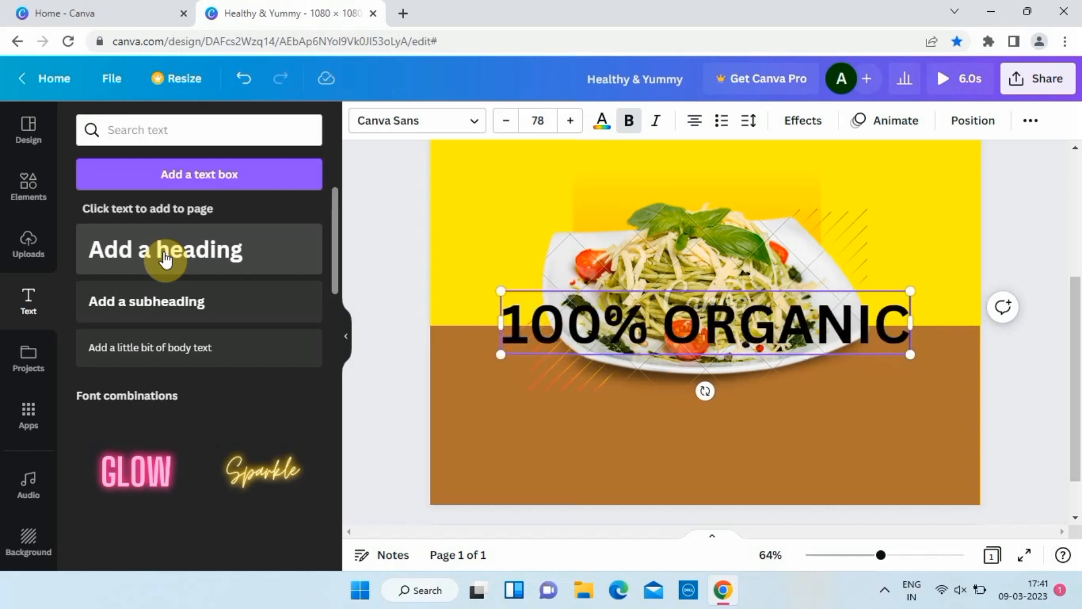
{"action": "left_click_drag", "start_coordinate": [911, 291], "coordinate": [555, 344]}
{"action": "left_click_drag", "start_coordinate": [548, 393], "coordinate": [537, 480]}
{"action": "left_click", "coordinate": [512, 417]}
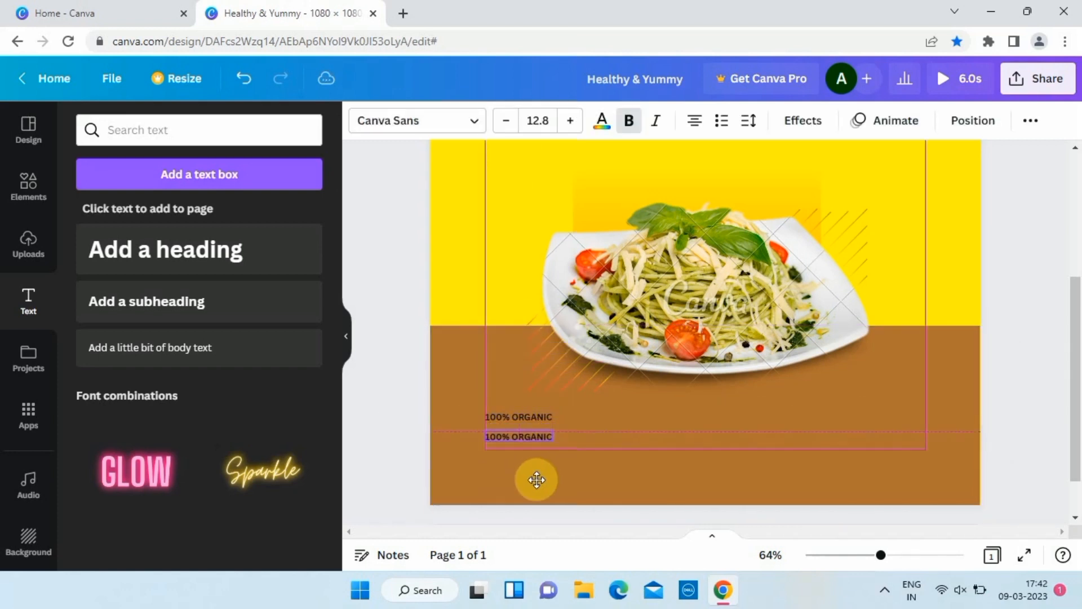
Make the first 100% ORGANIC line white.
{"action": "scroll", "coordinate": [547, 416], "scroll_direction": "up", "scroll_amount": 5}
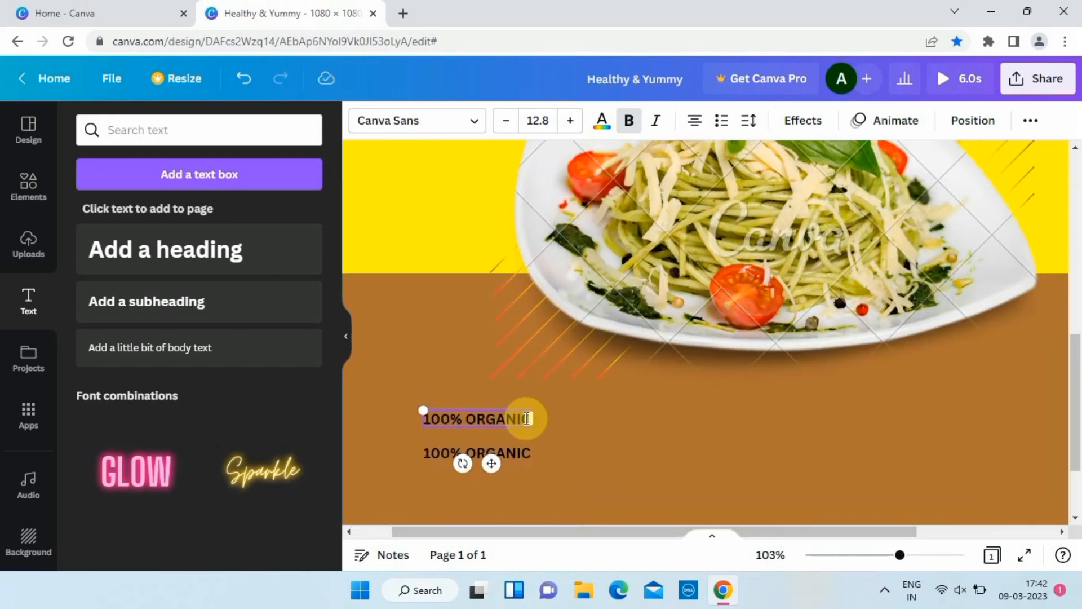
{"action": "mouse_move", "coordinate": [527, 418]}
{"action": "left_mouse_down"}
{"action": "mouse_move", "coordinate": [413, 417]}
{"action": "mouse_move", "coordinate": [530, 417]}
{"action": "left_mouse_up"}
{"action": "left_click", "coordinate": [602, 120]}
{"action": "left_click", "coordinate": [294, 215]}
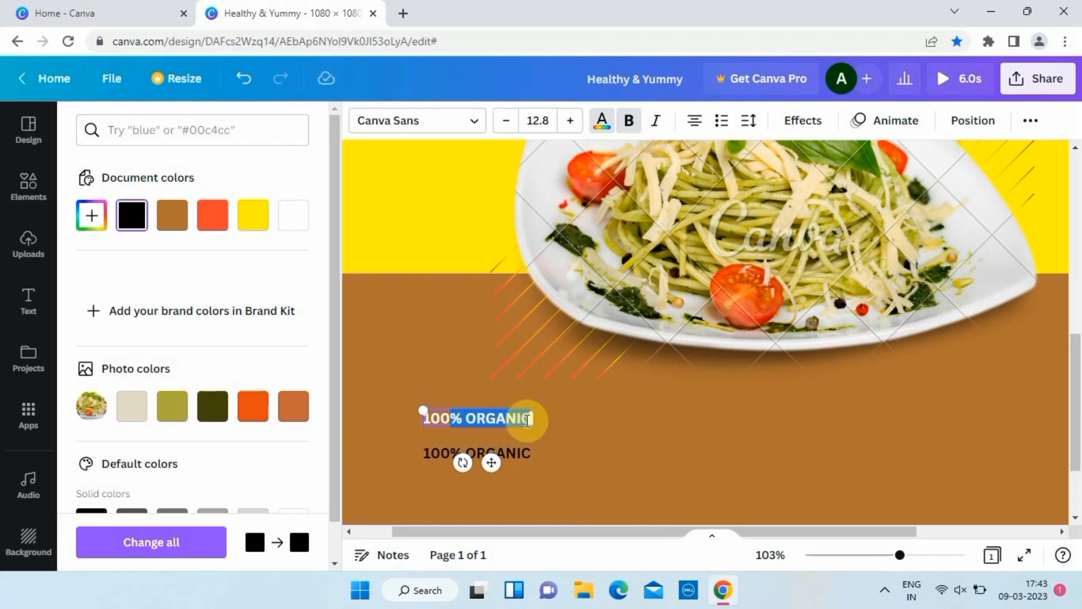
Make the duplicate 100% ORGANIC line white and replace its text with 100% HOME-MADE.
{"action": "left_click", "coordinate": [293, 215]}
{"action": "left_click", "coordinate": [465, 483]}
{"action": "double_click", "coordinate": [530, 449]}
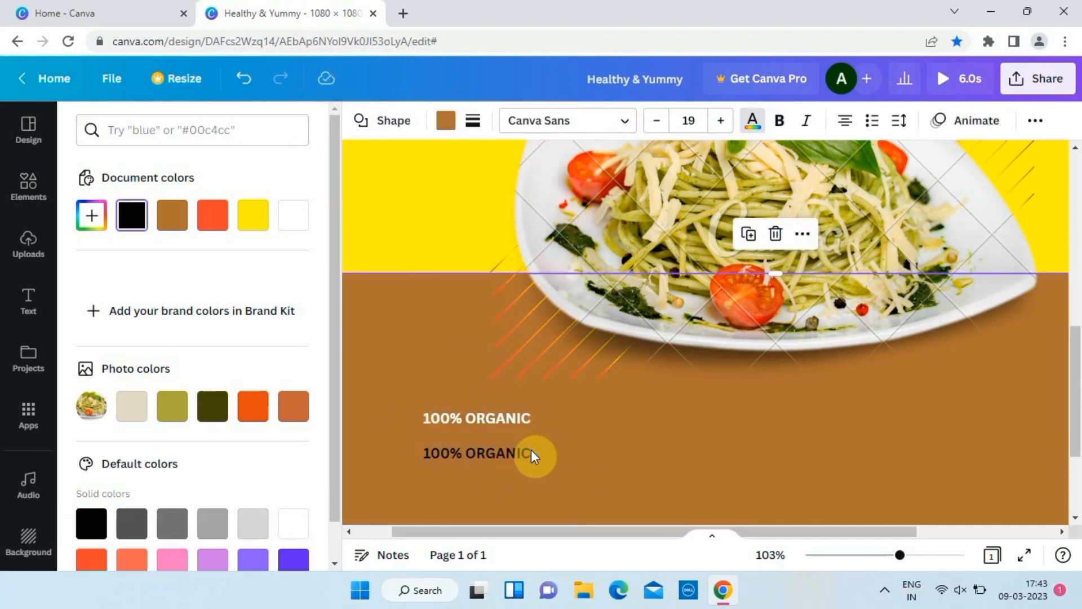
{"action": "left_click_drag", "start_coordinate": [527, 453], "coordinate": [430, 454]}
{"action": "left_click", "coordinate": [294, 214]}
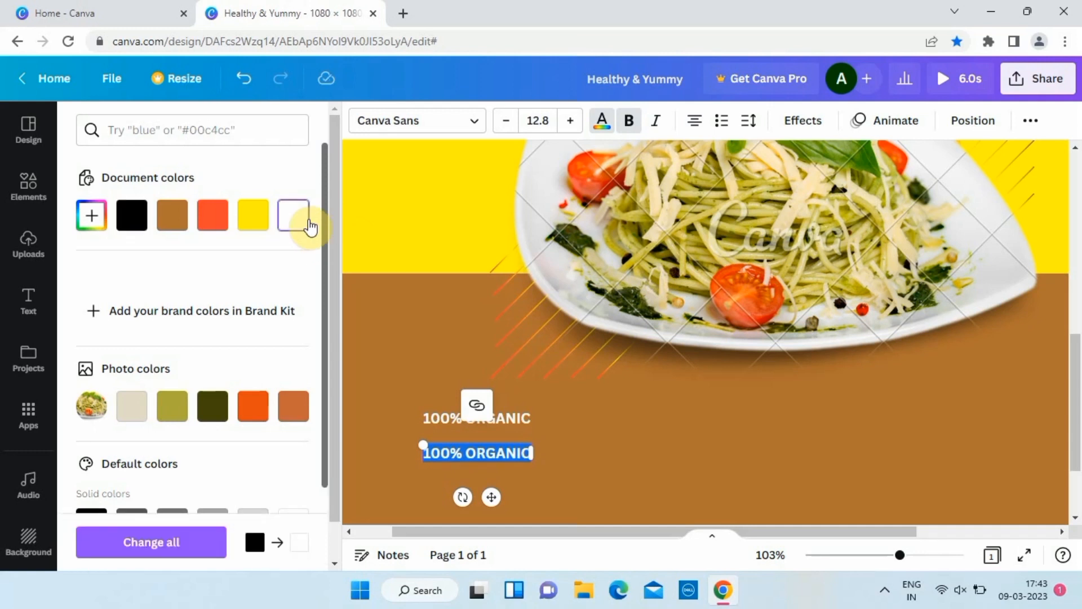
{"action": "key", "text": "BackSpace"}
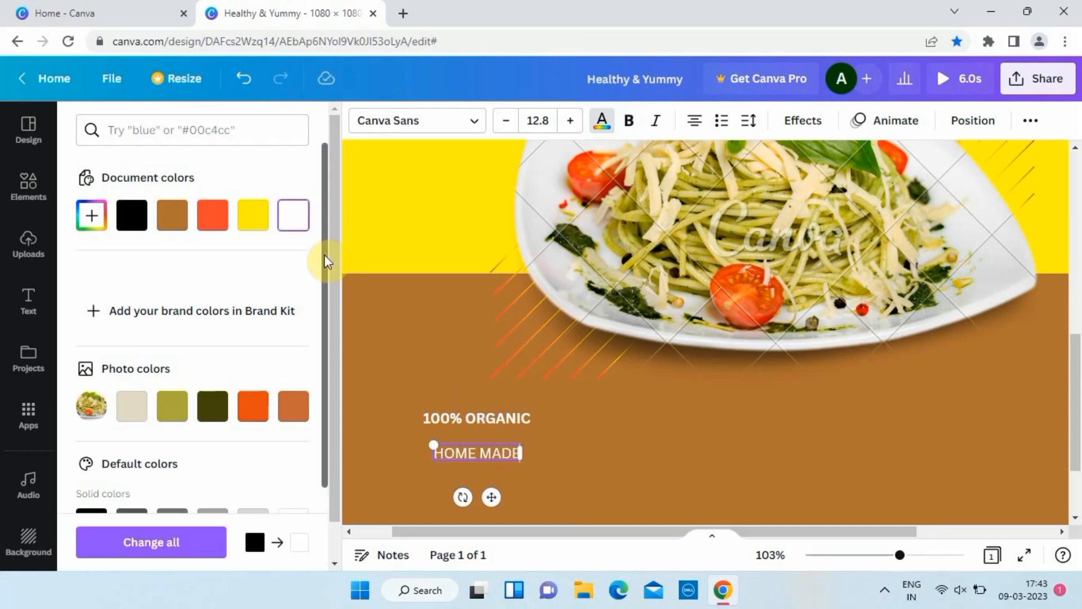
{"action": "left_click", "coordinate": [374, 414]}
Try Eczar SemiBold and Karatula on 100% ORGANIC, settling on the Alice serif font.
{"action": "left_click", "coordinate": [436, 424]}
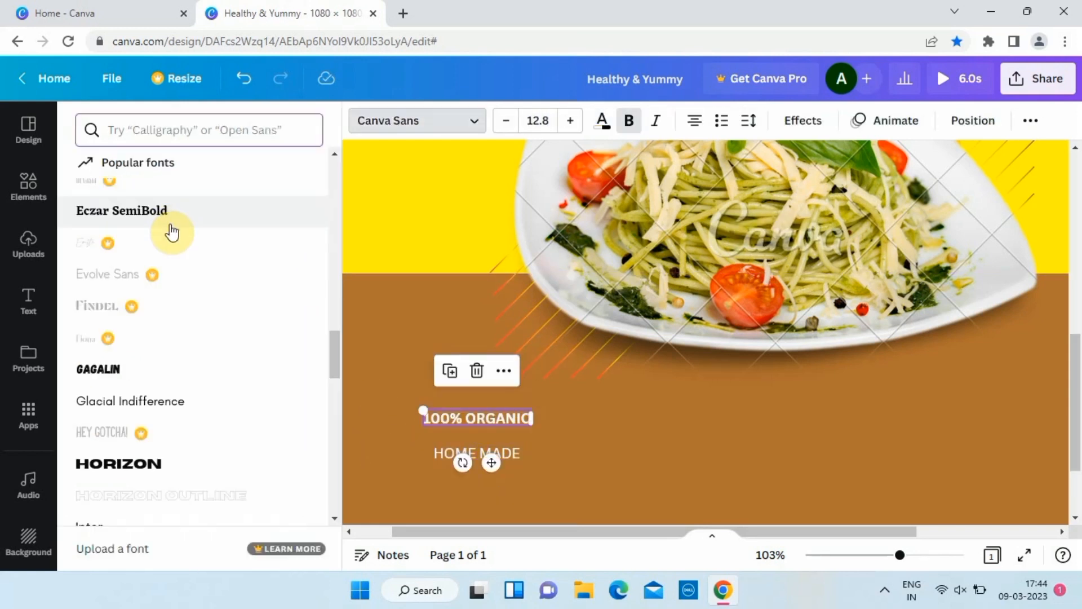
{"action": "left_click", "coordinate": [172, 231]}
{"action": "scroll", "coordinate": [150, 375], "scroll_direction": "down", "scroll_amount": 3}
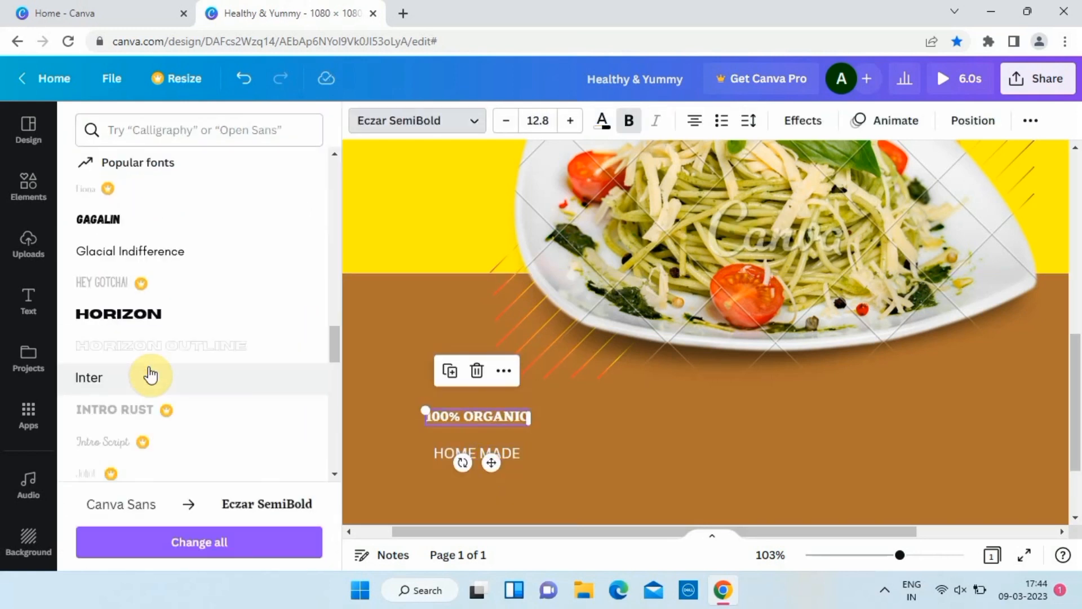
{"action": "scroll", "coordinate": [151, 375], "scroll_direction": "up", "scroll_amount": 10}
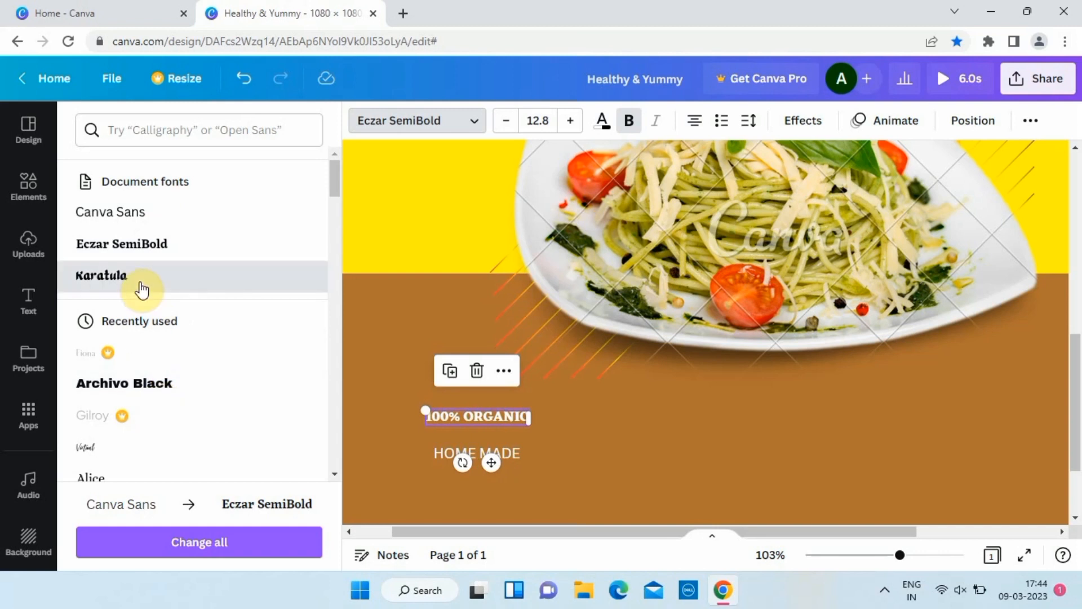
{"action": "left_click", "coordinate": [141, 290]}
{"action": "scroll", "coordinate": [141, 327], "scroll_direction": "down", "scroll_amount": 4}
{"action": "left_click", "coordinate": [120, 286]}
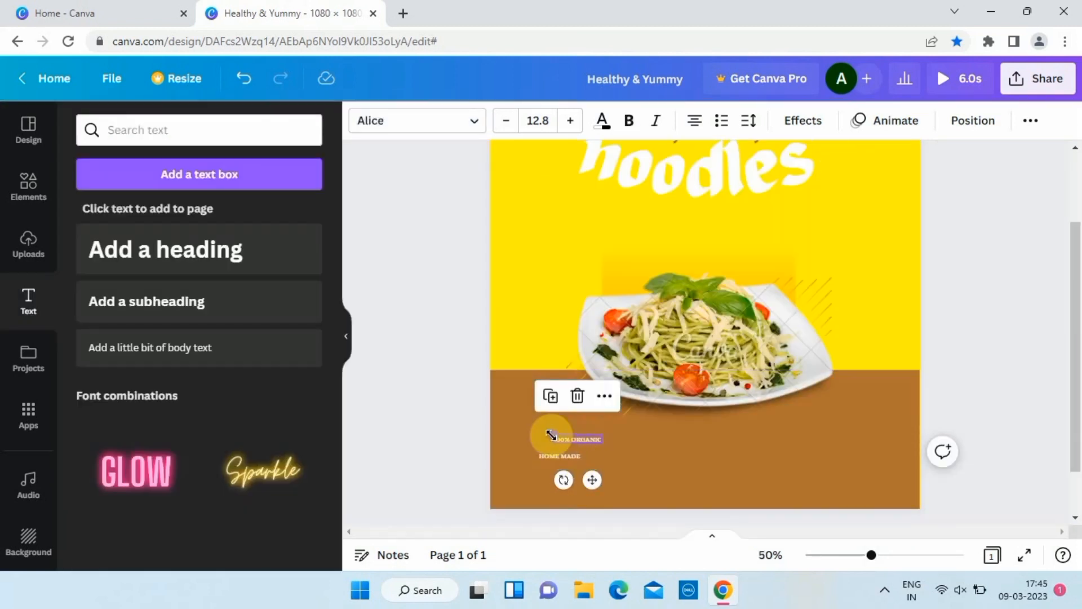
Enlarge both lines and stack 100% HOME-MADE directly beneath 100% ORGANIC.
{"action": "left_click_drag", "start_coordinate": [554, 435], "coordinate": [511, 448]}
{"action": "left_click", "coordinate": [570, 460]}
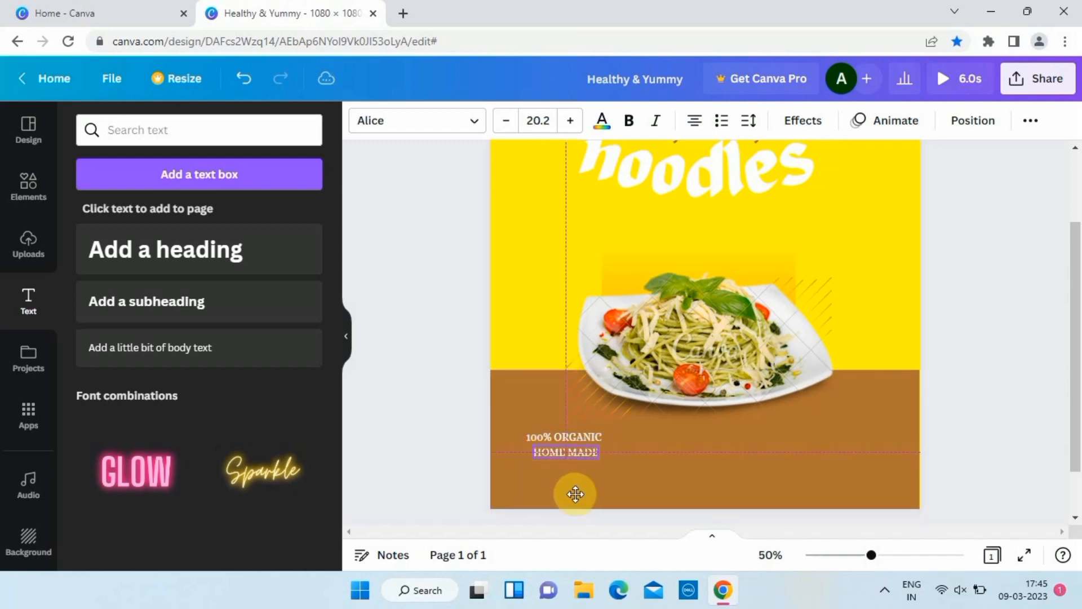
{"action": "left_click_drag", "start_coordinate": [573, 497], "coordinate": [573, 496]}
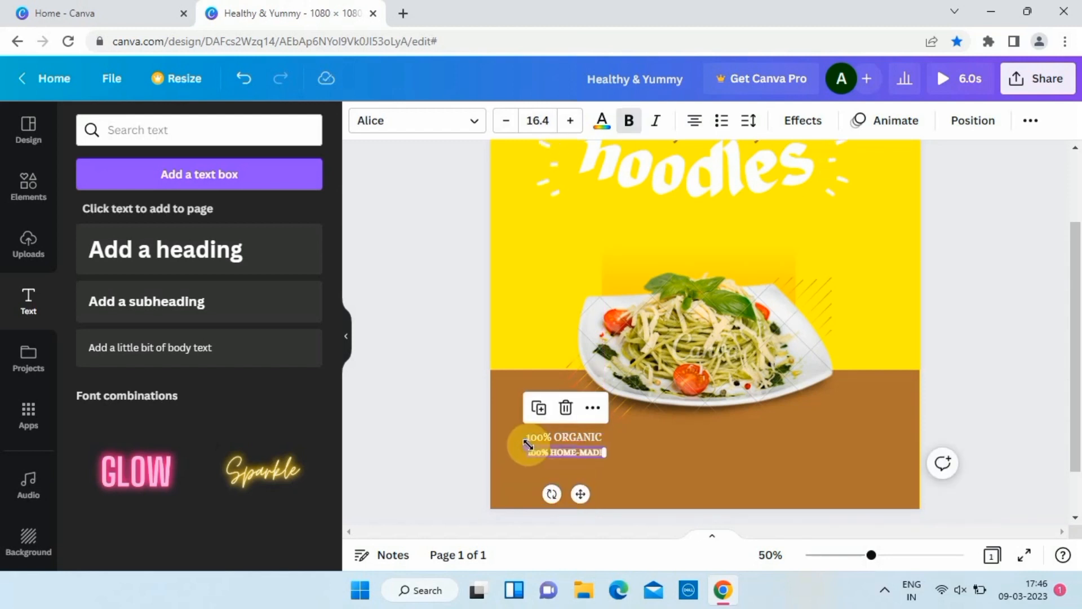
{"action": "mouse_move", "coordinate": [528, 446]}
{"action": "left_mouse_down"}
{"action": "mouse_move", "coordinate": [515, 442]}
{"action": "mouse_move", "coordinate": [533, 445]}
{"action": "left_mouse_up"}
{"action": "left_click", "coordinate": [564, 437]}
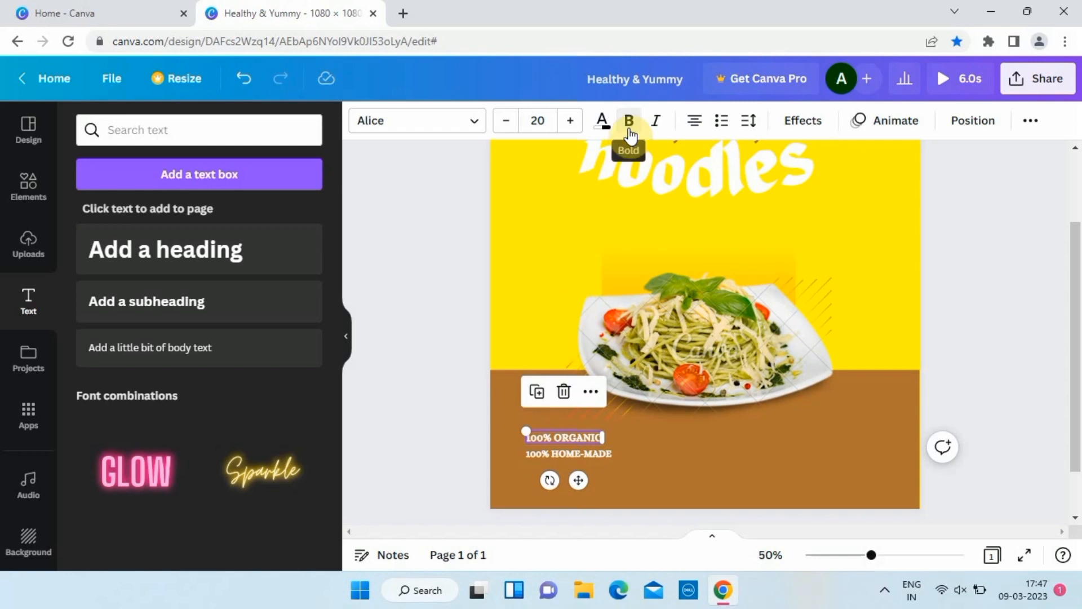
{"action": "left_click", "coordinate": [574, 454]}
{"action": "left_click", "coordinate": [462, 314]}
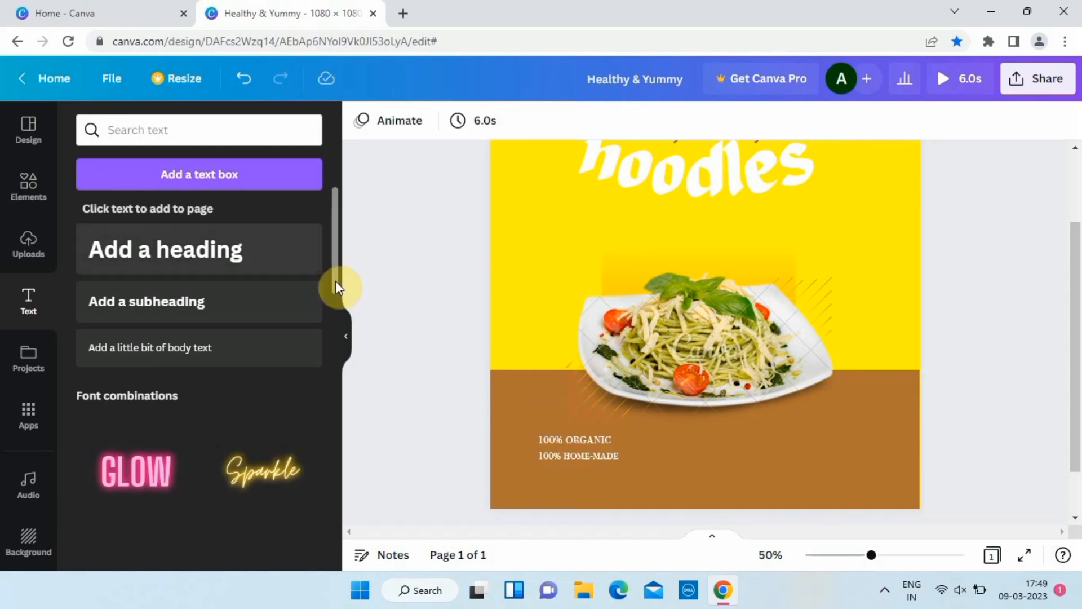
Add a 'Check more' heading at size 25.8 in the brown band's right side.
{"action": "left_click", "coordinate": [220, 263]}
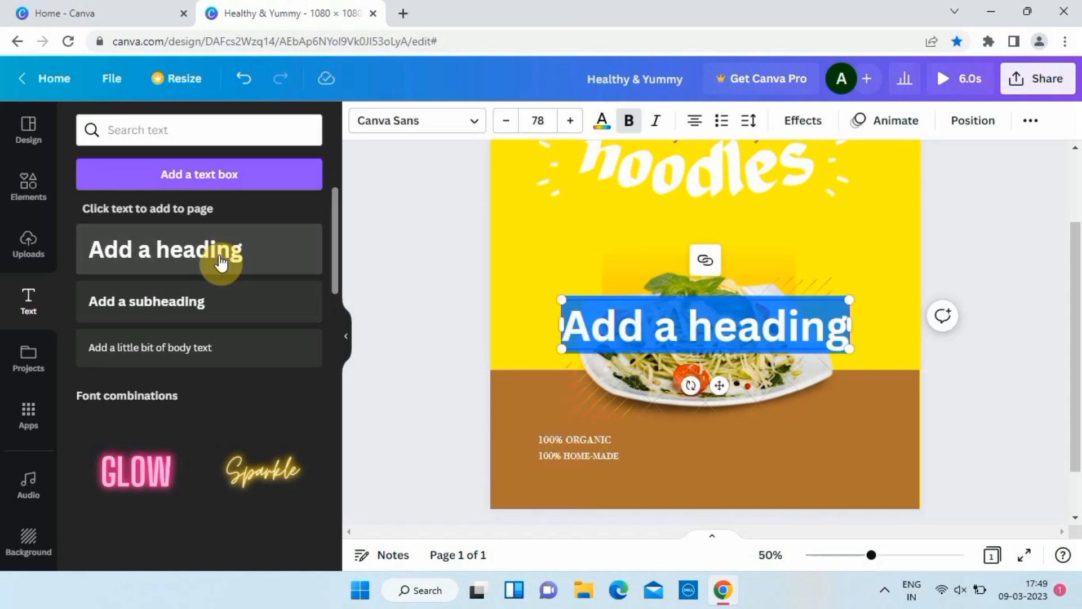
{"action": "type", "text": "Check mo"}
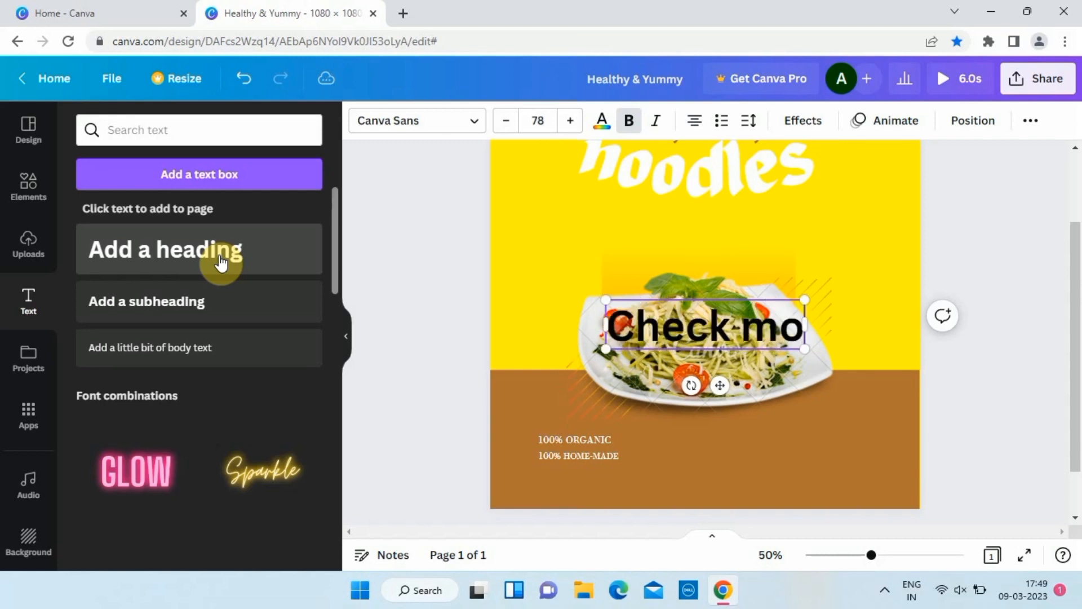
{"action": "type", "text": "re"}
{"action": "left_click_drag", "start_coordinate": [826, 299], "coordinate": [665, 333]}
{"action": "left_click_drag", "start_coordinate": [640, 385], "coordinate": [838, 463]}
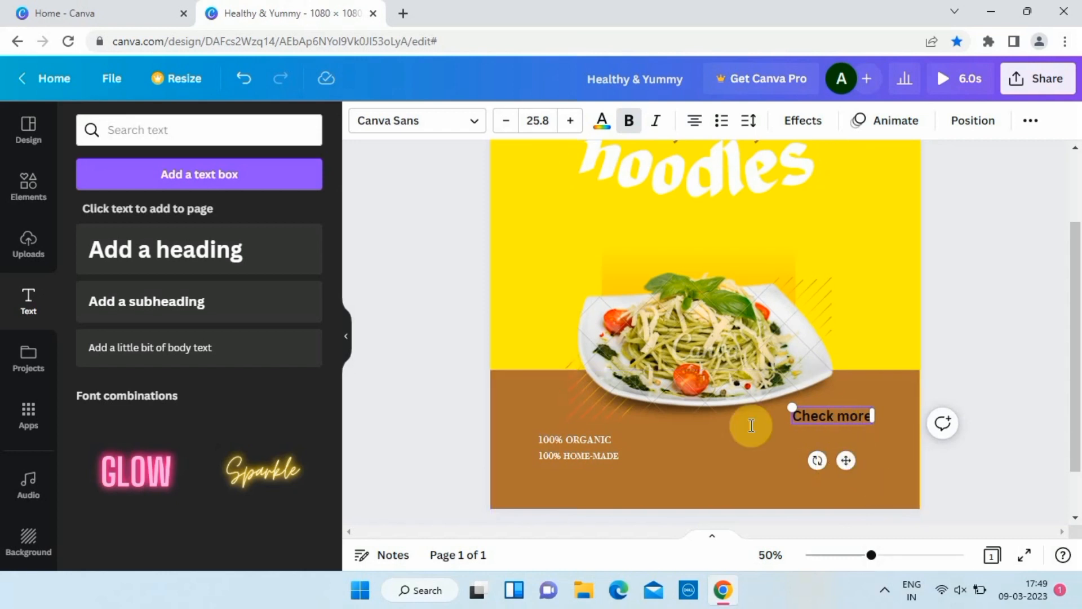
Duplicate it below as 'Offers', enlarged to about size 55.7.
{"action": "key", "text": "ctrl+d"}
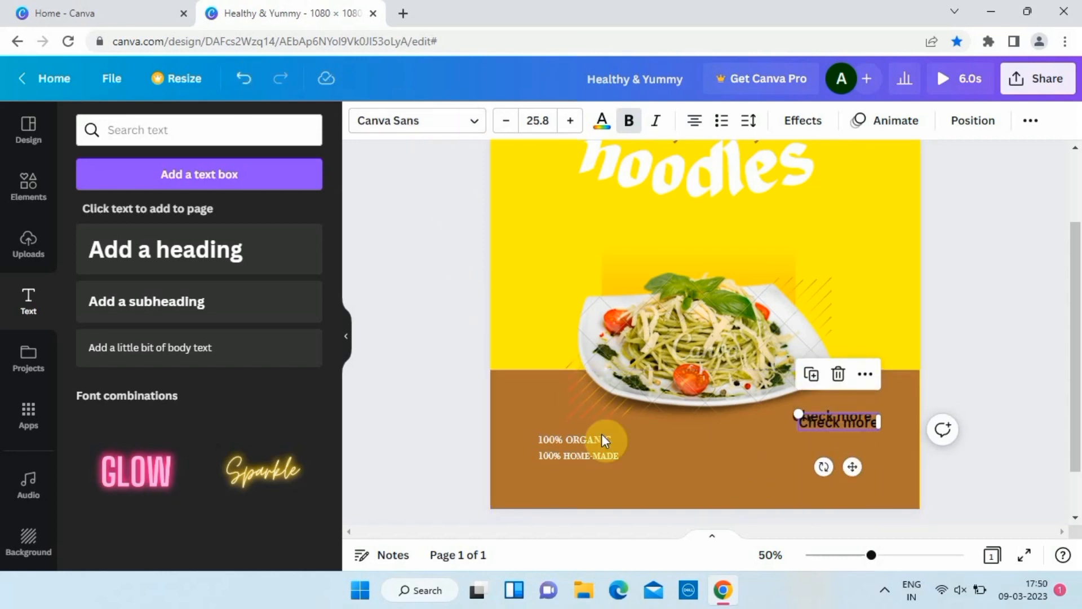
{"action": "left_click", "coordinate": [830, 444]}
{"action": "left_click", "coordinate": [840, 424]}
{"action": "left_click_drag", "start_coordinate": [840, 424], "coordinate": [836, 439]}
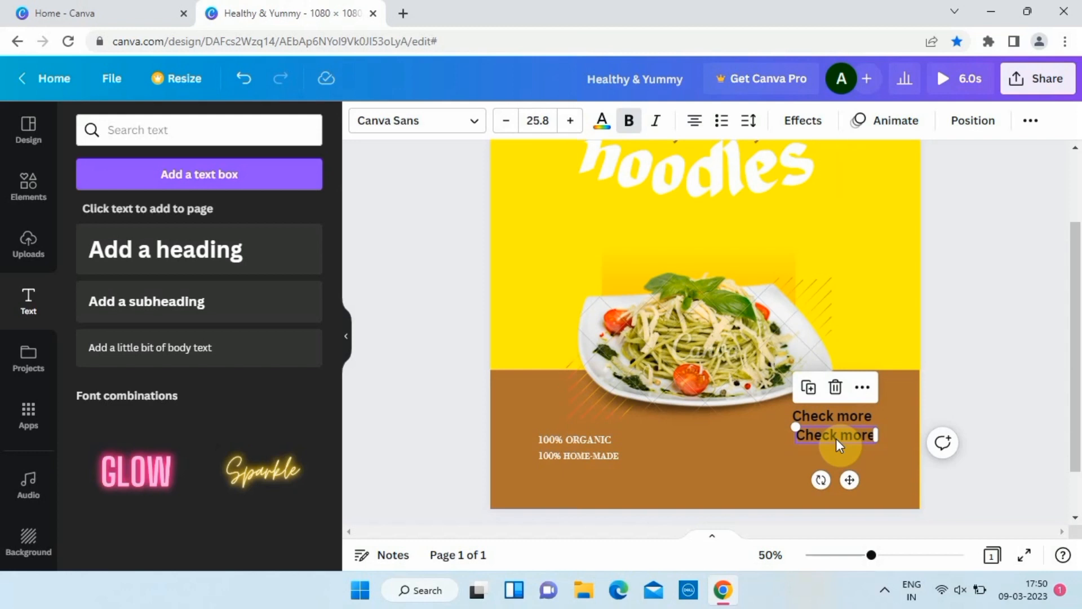
{"action": "type", "text": "Offers"}
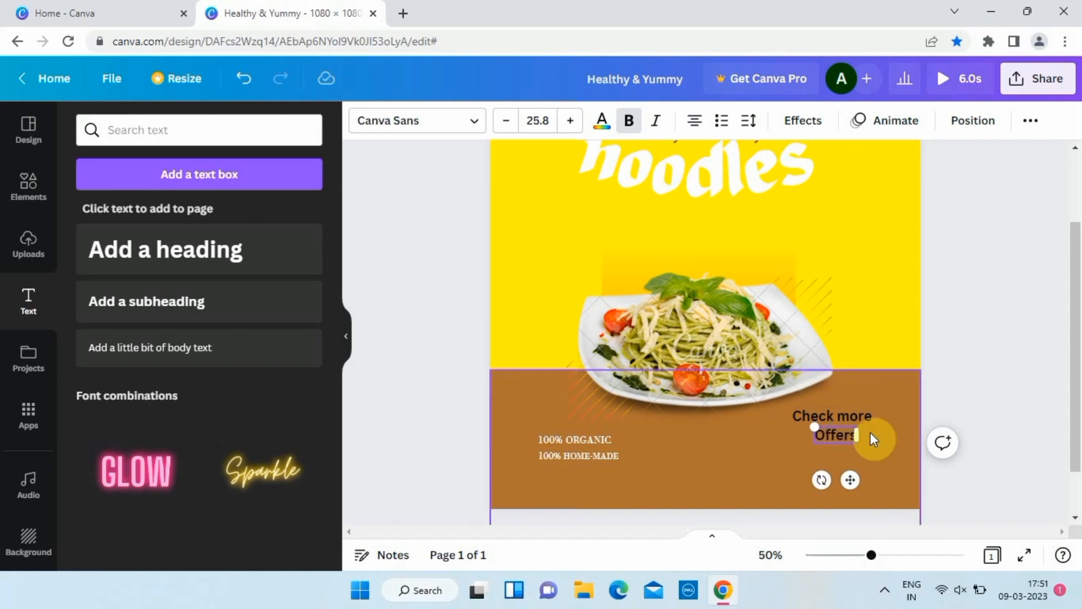
{"action": "left_click", "coordinate": [871, 433]}
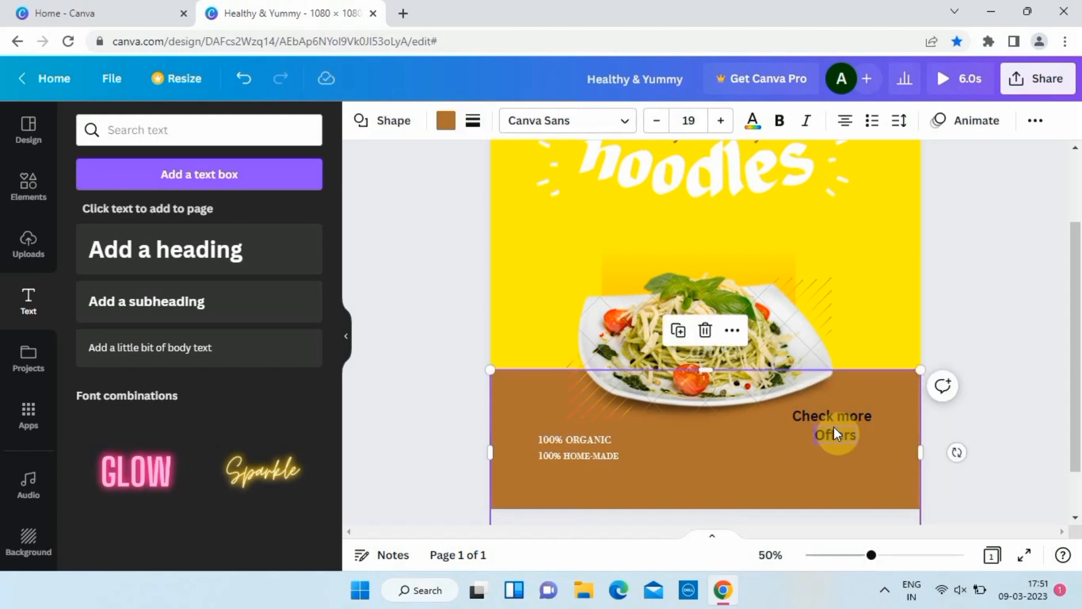
{"action": "left_click", "coordinate": [834, 435]}
{"action": "left_click_drag", "start_coordinate": [814, 427], "coordinate": [843, 446]}
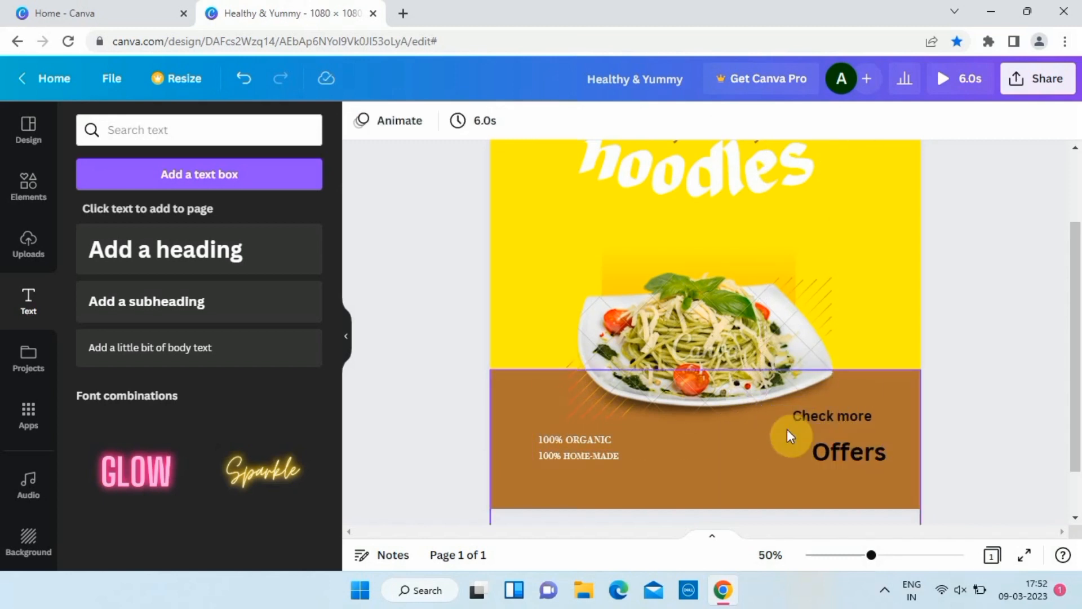
Set 'Offers' in the Karatula font and colour it yellow.
{"action": "left_click", "coordinate": [837, 452]}
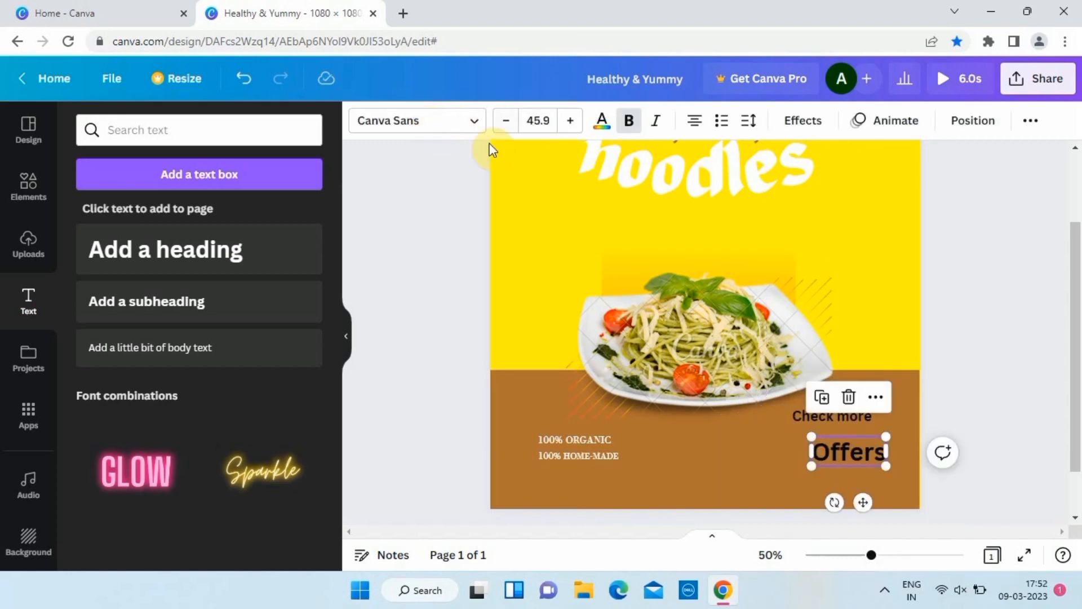
{"action": "left_click", "coordinate": [474, 121]}
{"action": "type", "text": "kar"}
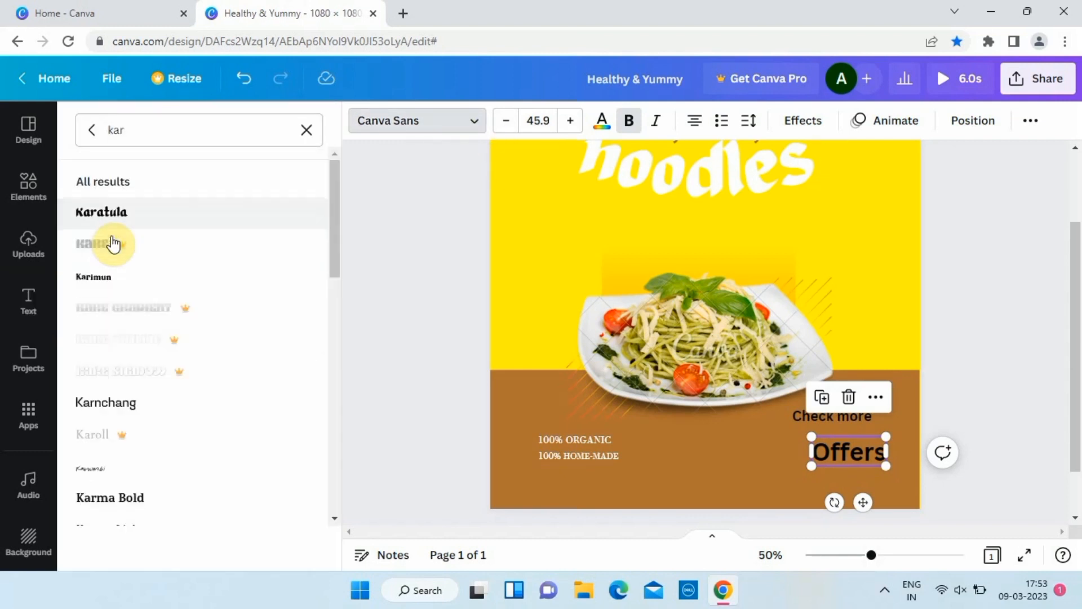
{"action": "left_click", "coordinate": [114, 224]}
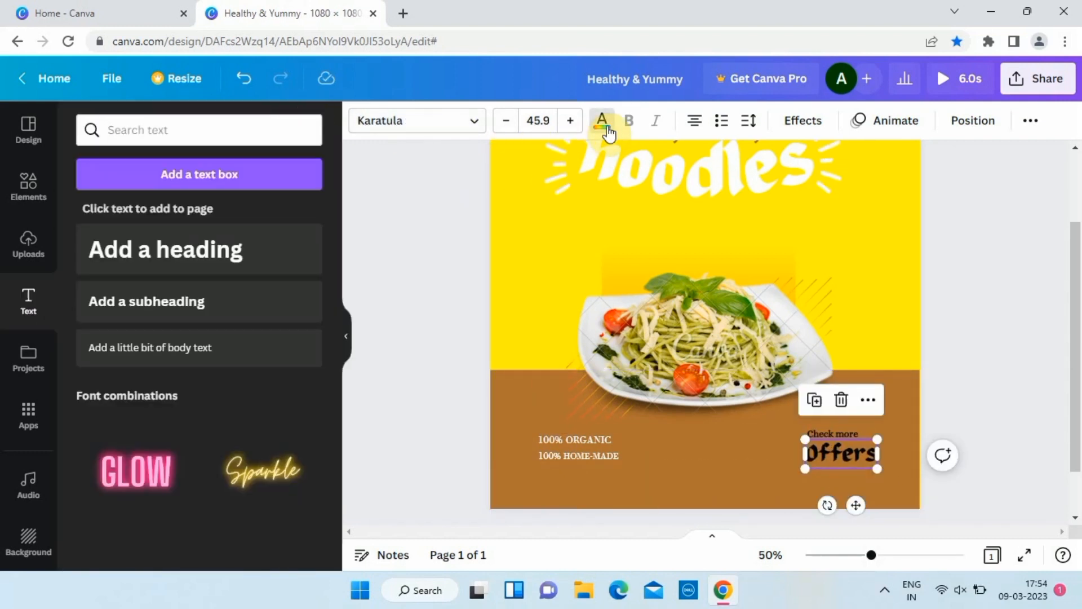
{"action": "left_click", "coordinate": [602, 121]}
{"action": "scroll", "coordinate": [251, 265], "scroll_direction": "down", "scroll_amount": 2}
{"action": "scroll", "coordinate": [248, 255], "scroll_direction": "up", "scroll_amount": 2}
{"action": "left_click", "coordinate": [253, 215]}
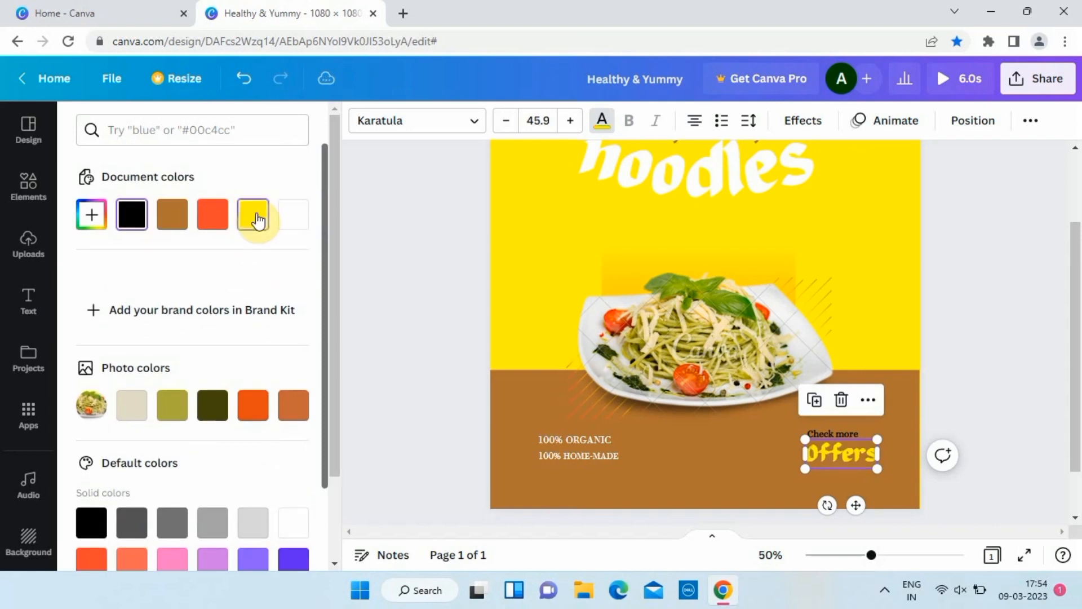
Colour the '100%' parts of the lines yellow.
{"action": "left_click", "coordinate": [560, 456]}
{"action": "left_click_drag", "start_coordinate": [536, 453], "coordinate": [538, 451]}
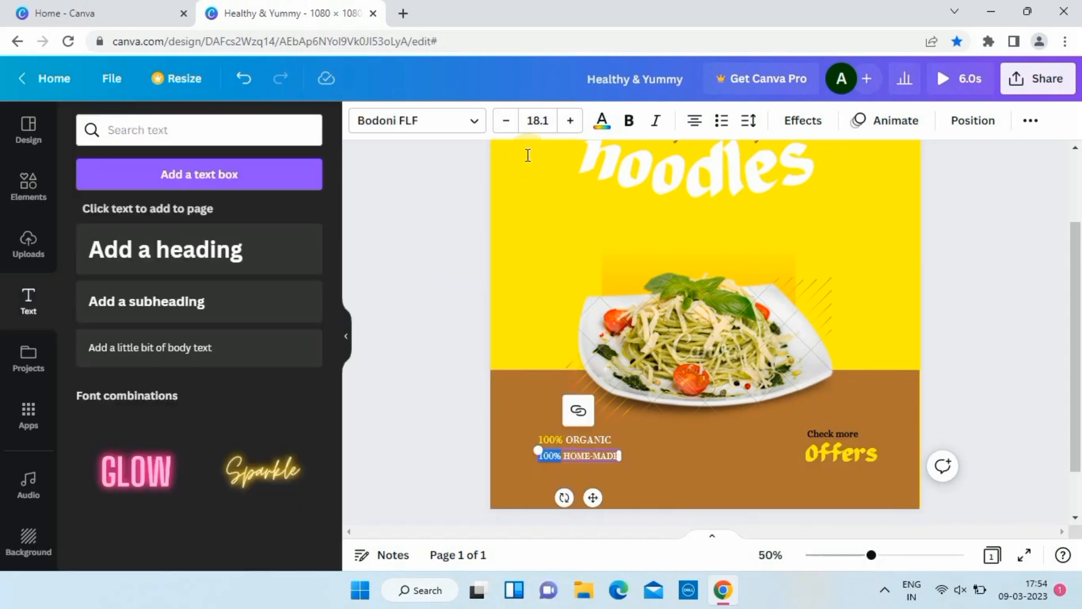
{"action": "left_click", "coordinate": [602, 121]}
{"action": "left_click", "coordinate": [392, 324]}
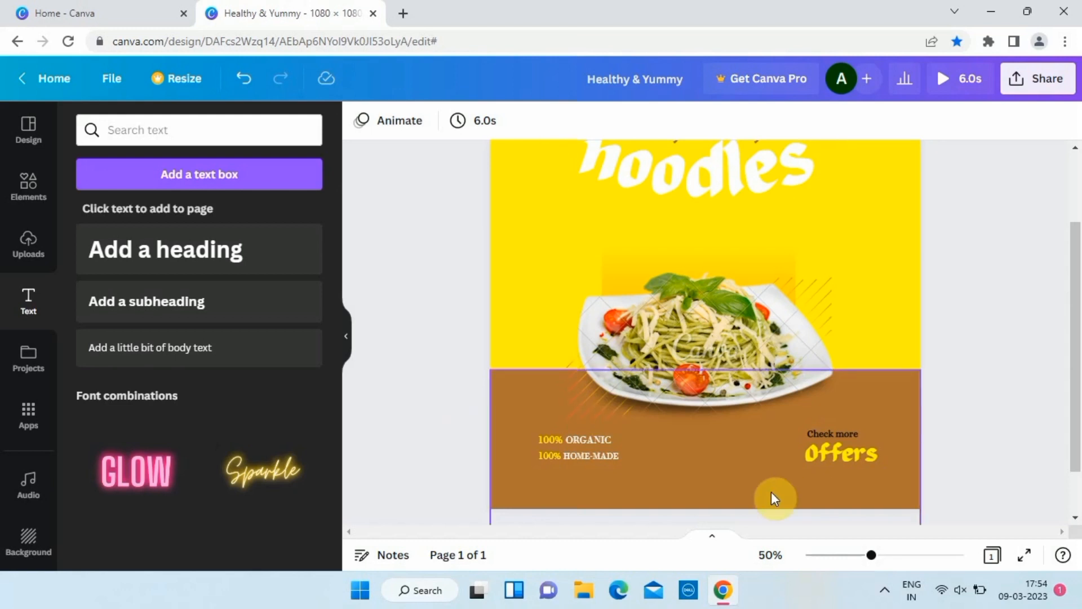
Make the 'Check more' text white.
{"action": "double_click", "coordinate": [833, 433]}
{"action": "left_click", "coordinate": [602, 121]}
{"action": "left_click", "coordinate": [290, 228]}
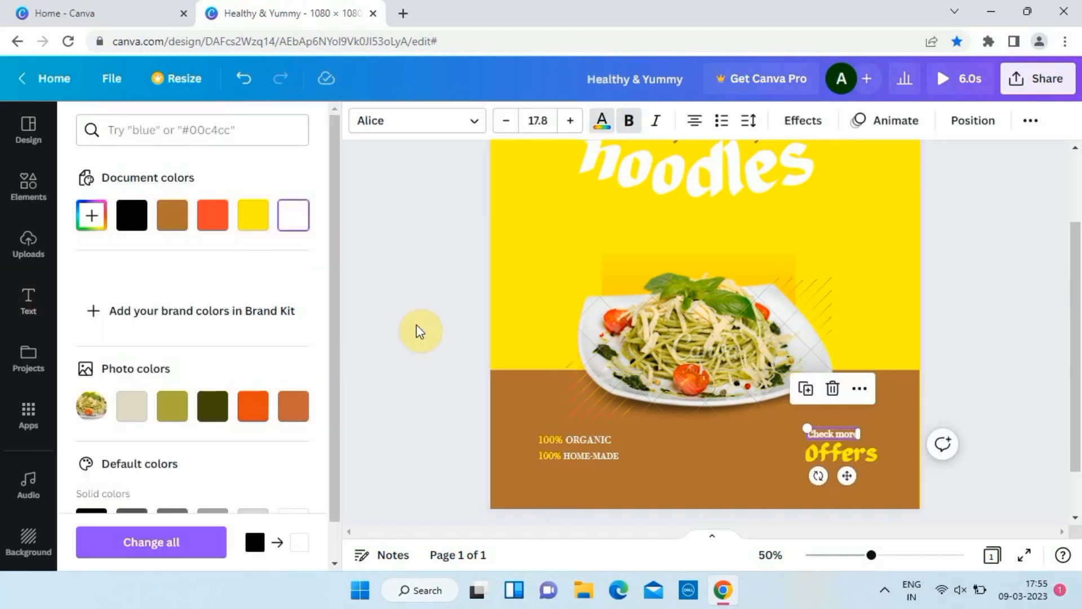
{"action": "left_click", "coordinate": [430, 341]}
{"action": "left_click", "coordinate": [29, 186]}
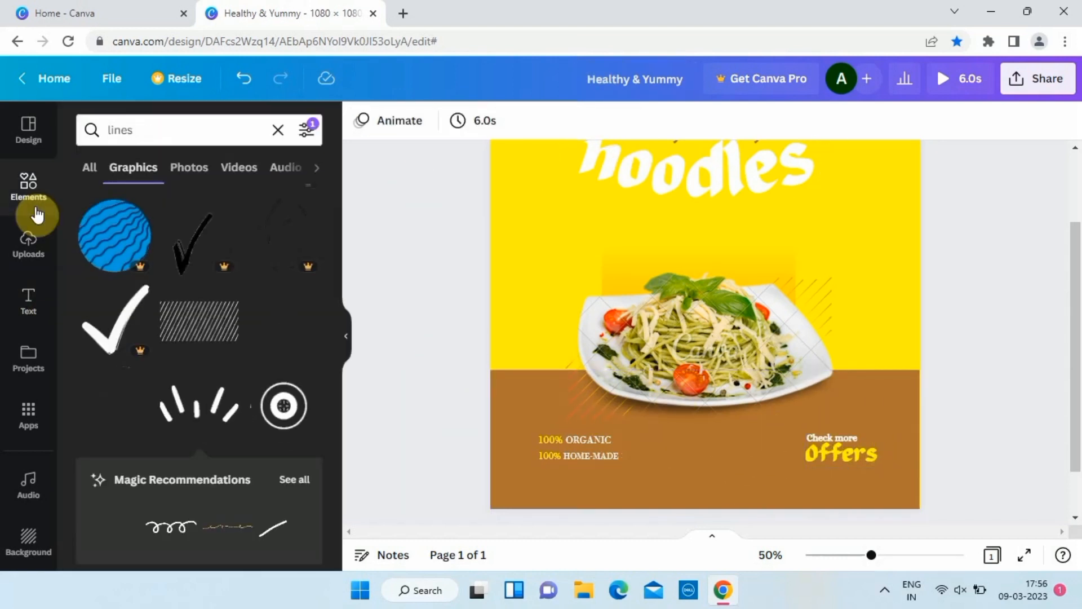
Search 'checkbox' graphics and place a small check mark beside the 100% lines.
{"action": "left_click", "coordinate": [189, 133]}
{"action": "type", "text": "checkbox"}
{"action": "key", "text": "Return"}
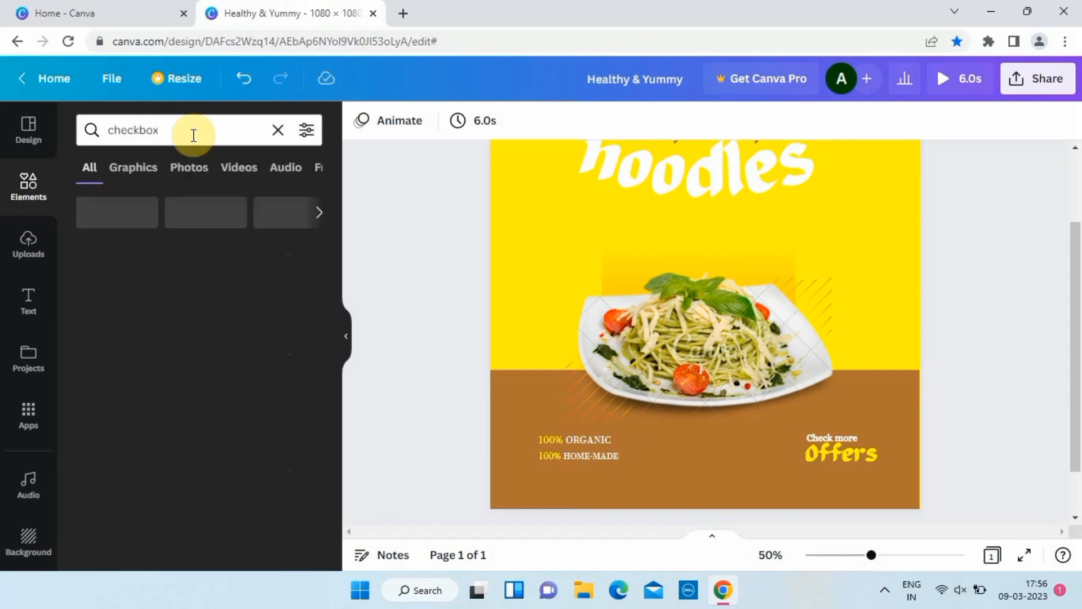
{"action": "left_click_drag", "start_coordinate": [283, 397], "coordinate": [446, 426]}
{"action": "scroll", "coordinate": [446, 425], "scroll_direction": "up", "scroll_amount": 5}
{"action": "scroll", "coordinate": [453, 446], "scroll_direction": "down", "scroll_amount": 3}
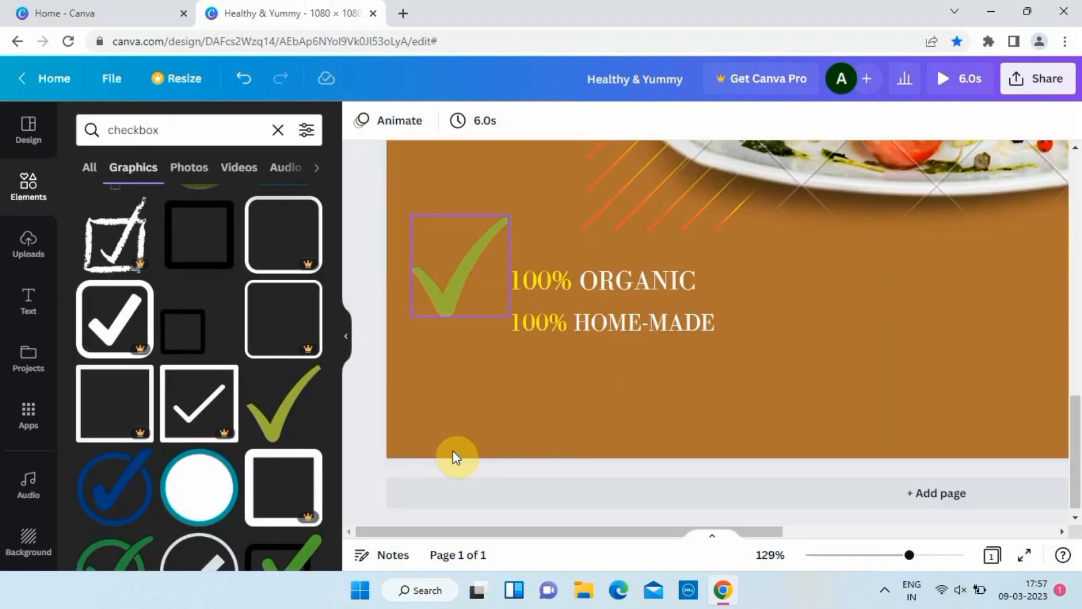
{"action": "left_click", "coordinate": [451, 293]}
{"action": "left_click_drag", "start_coordinate": [509, 207], "coordinate": [470, 310]}
Duplicate the check mark and colour both marks yellow.
{"action": "key", "text": "ctrl+d"}
{"action": "left_click", "coordinate": [361, 120]}
{"action": "left_click", "coordinate": [299, 218]}
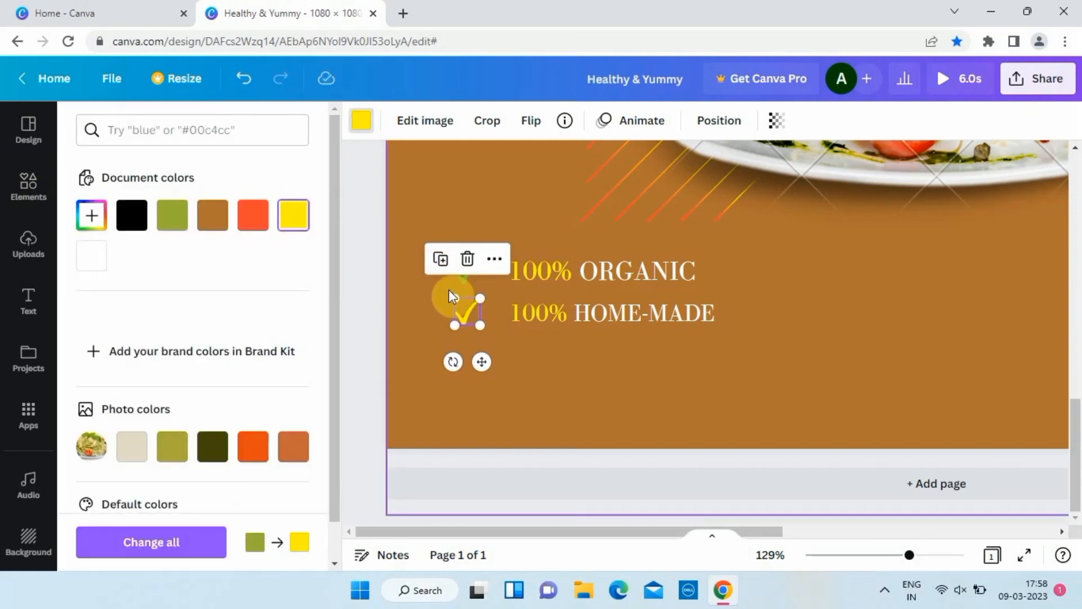
{"action": "left_click", "coordinate": [463, 275]}
{"action": "left_click", "coordinate": [299, 218]}
Clear the checkbox search in the Elements panel.
{"action": "left_click", "coordinate": [366, 253]}
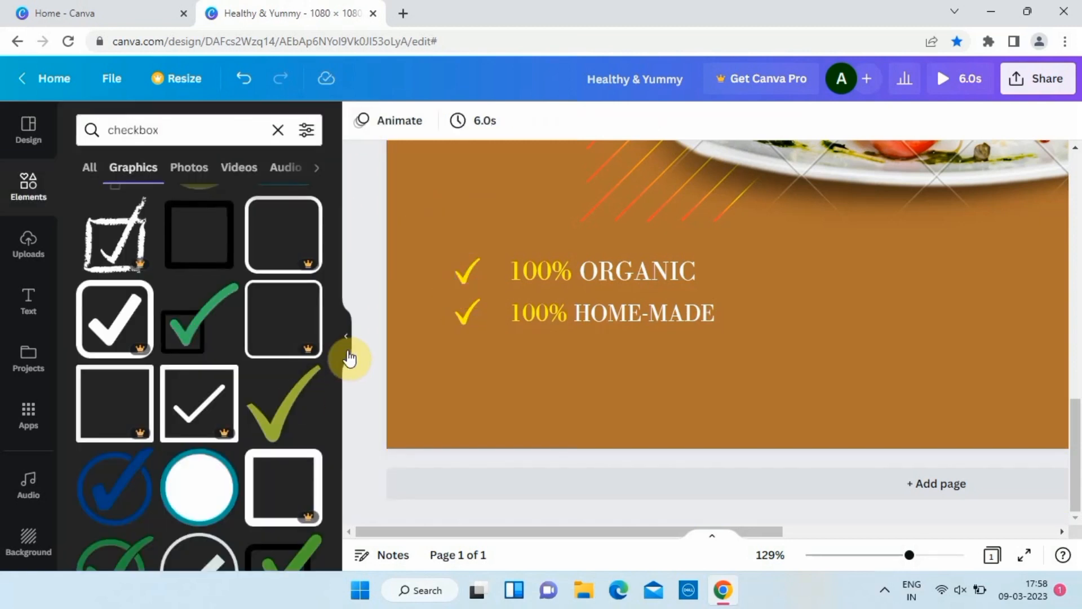
{"action": "key", "text": "ctrl+alt+0"}
{"action": "left_click", "coordinate": [278, 130]}
Search 'social media icon' graphics and add Instagram, Facebook outline and play icons.
{"action": "type", "text": "social medi"}
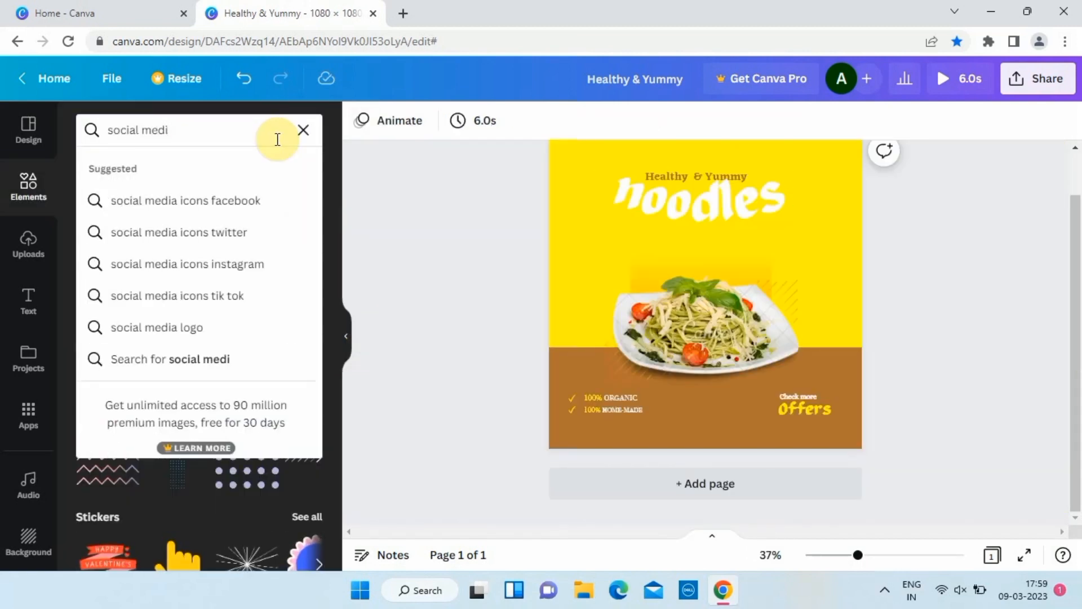
{"action": "type", "text": "a icon"}
{"action": "key", "text": "Return"}
{"action": "left_click", "coordinate": [136, 169]}
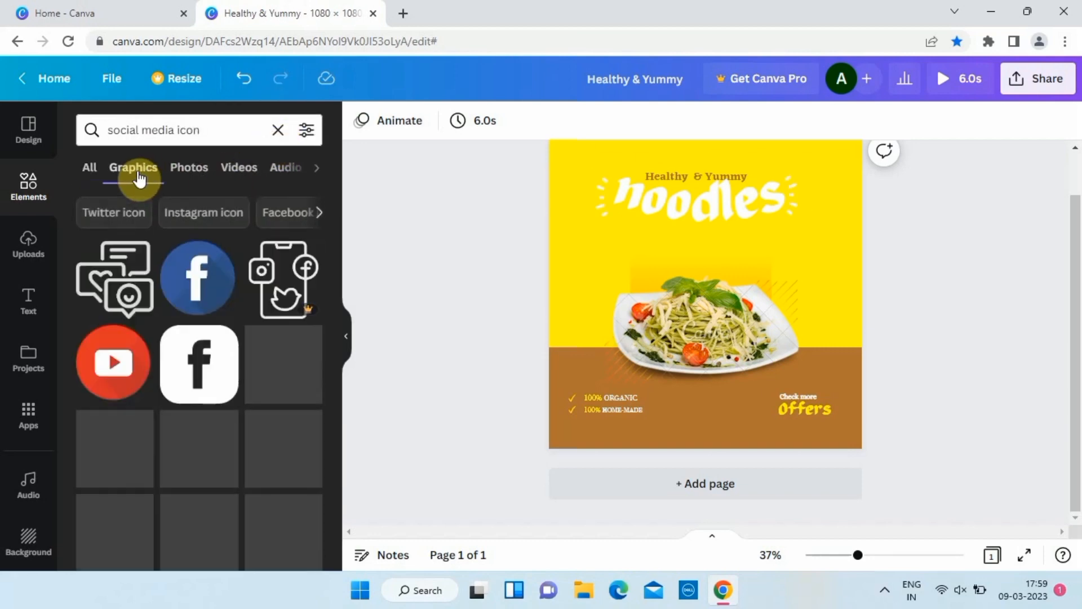
{"action": "scroll", "coordinate": [193, 335], "scroll_direction": "down", "scroll_amount": 5}
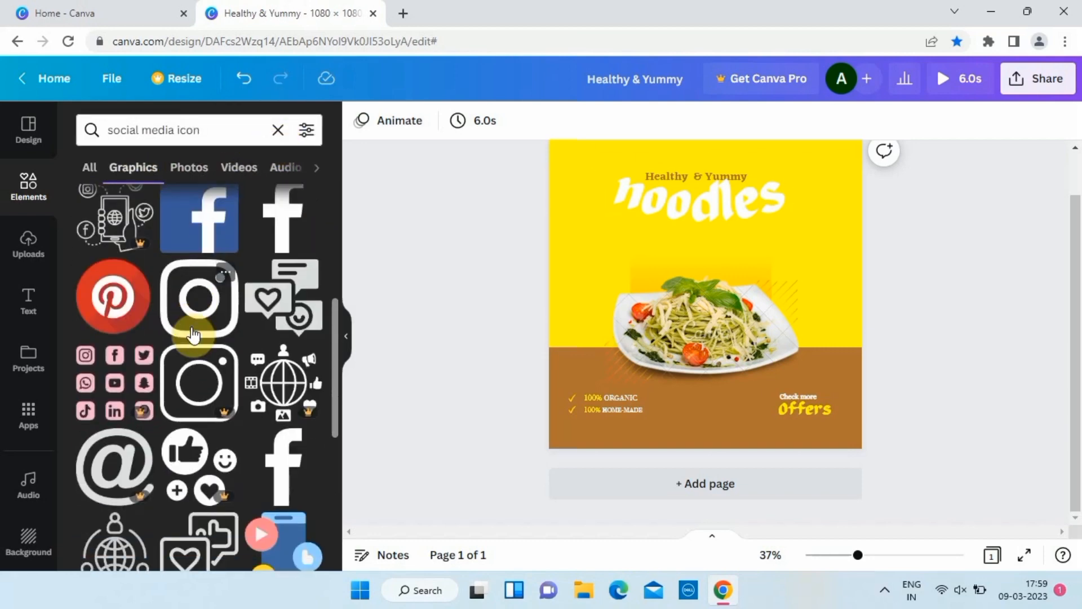
{"action": "left_click", "coordinate": [213, 330]}
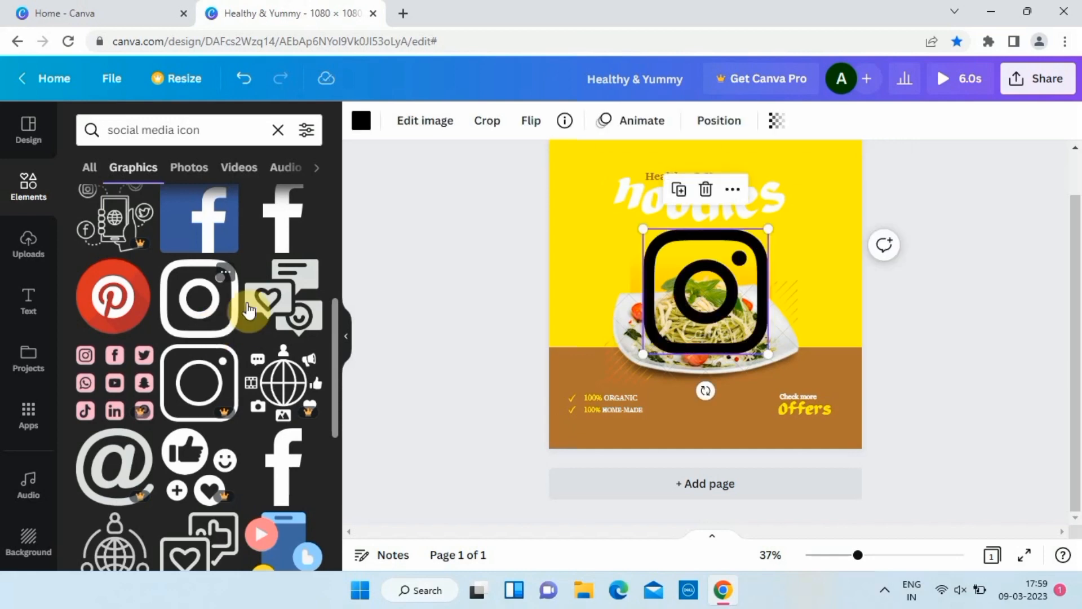
{"action": "scroll", "coordinate": [242, 361], "scroll_direction": "down", "scroll_amount": 5}
{"action": "left_click", "coordinate": [120, 386]}
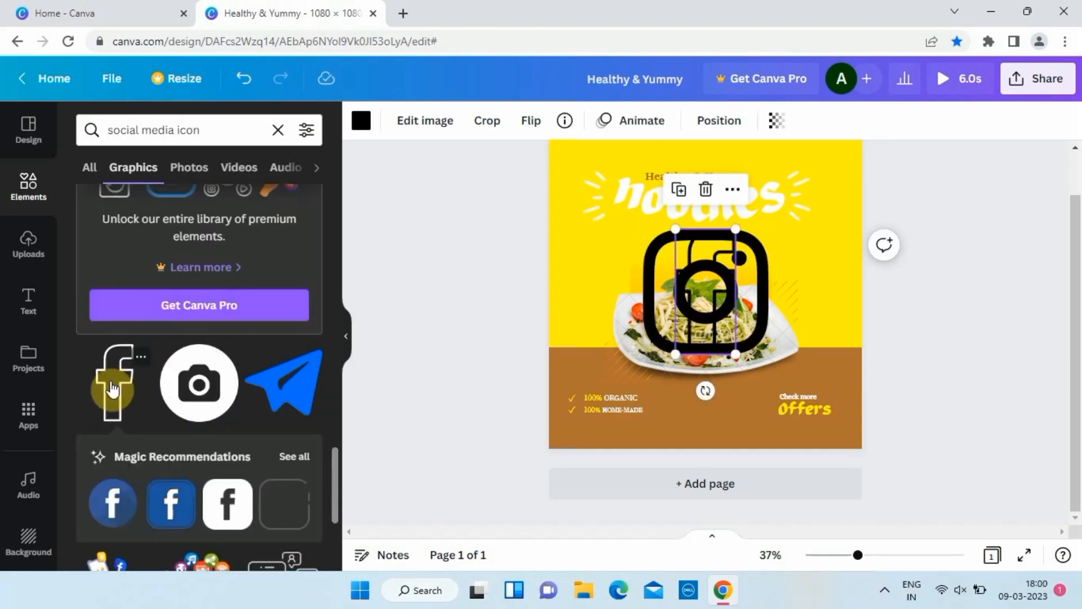
{"action": "scroll", "coordinate": [205, 369], "scroll_direction": "down", "scroll_amount": 5}
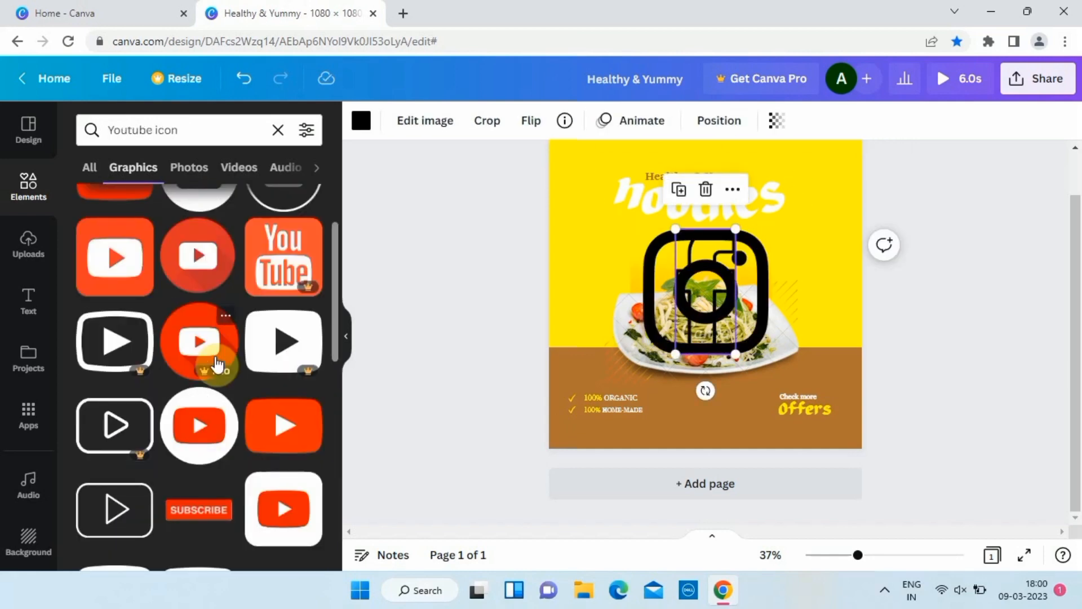
{"action": "scroll", "coordinate": [214, 363], "scroll_direction": "down", "scroll_amount": 3}
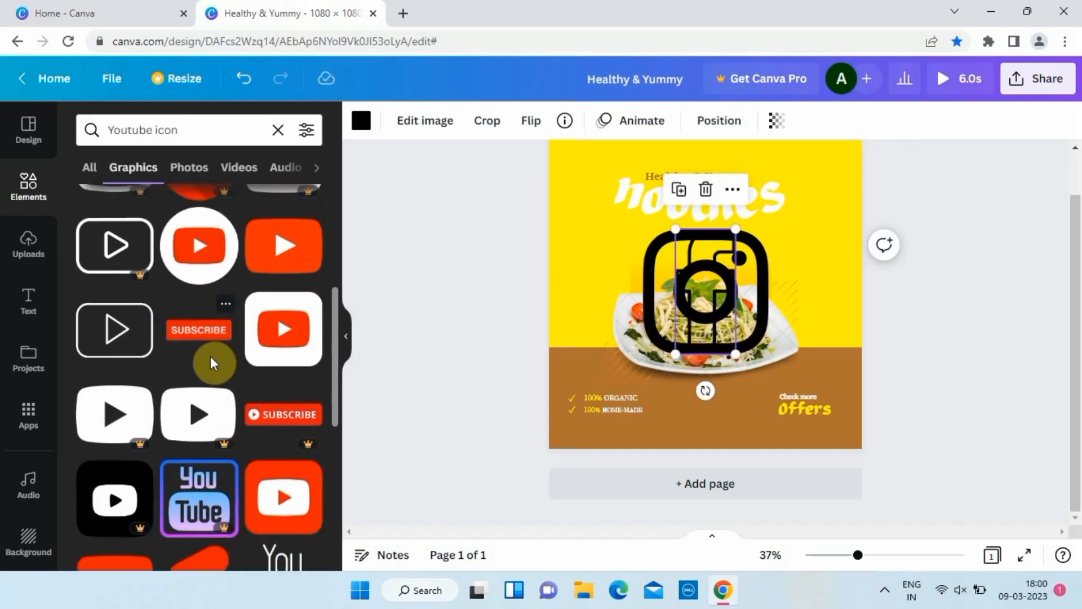
{"action": "left_click", "coordinate": [120, 341]}
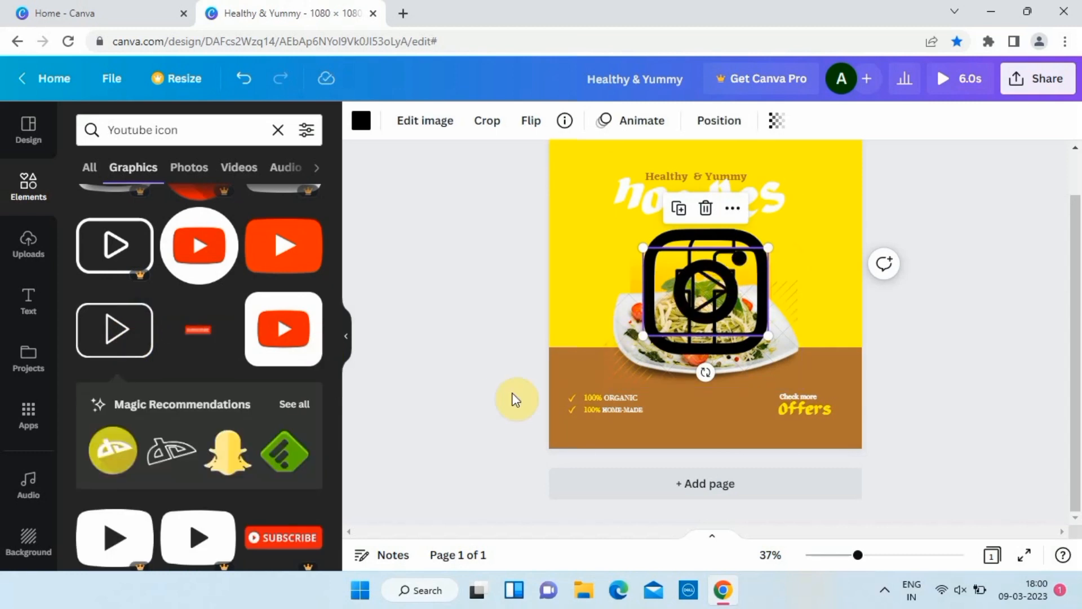
Move the play icon down toward the brown band and shrink it.
{"action": "left_click", "coordinate": [516, 400]}
{"action": "scroll", "coordinate": [512, 394], "scroll_direction": "up", "scroll_amount": 3}
{"action": "scroll", "coordinate": [413, 356], "scroll_direction": "down", "scroll_amount": 1}
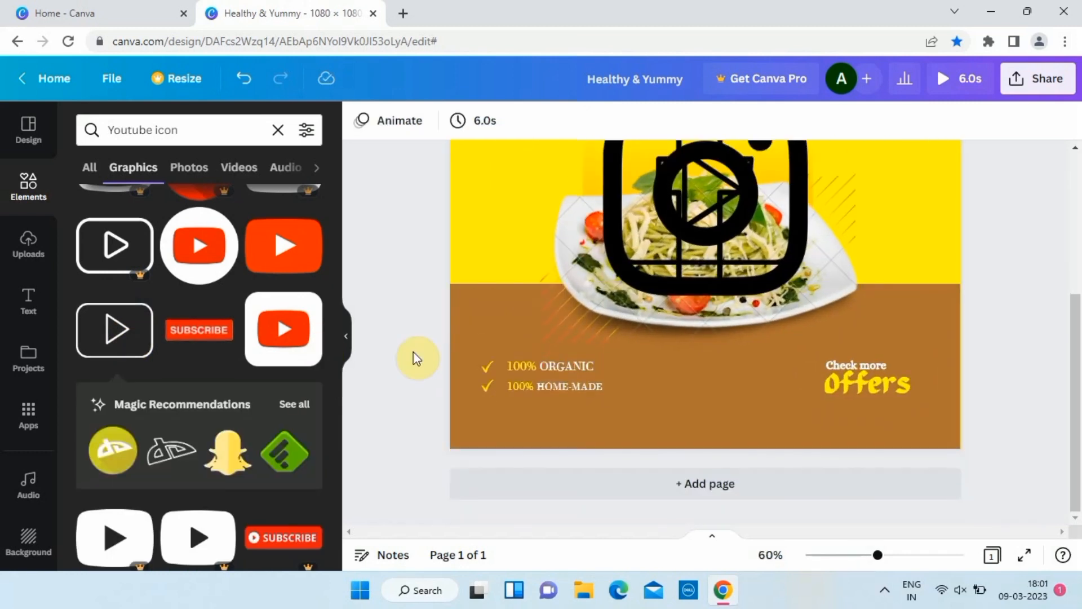
{"action": "left_click", "coordinate": [750, 173]}
{"action": "left_click_drag", "start_coordinate": [750, 173], "coordinate": [776, 336]}
{"action": "left_click_drag", "start_coordinate": [868, 286], "coordinate": [896, 408]}
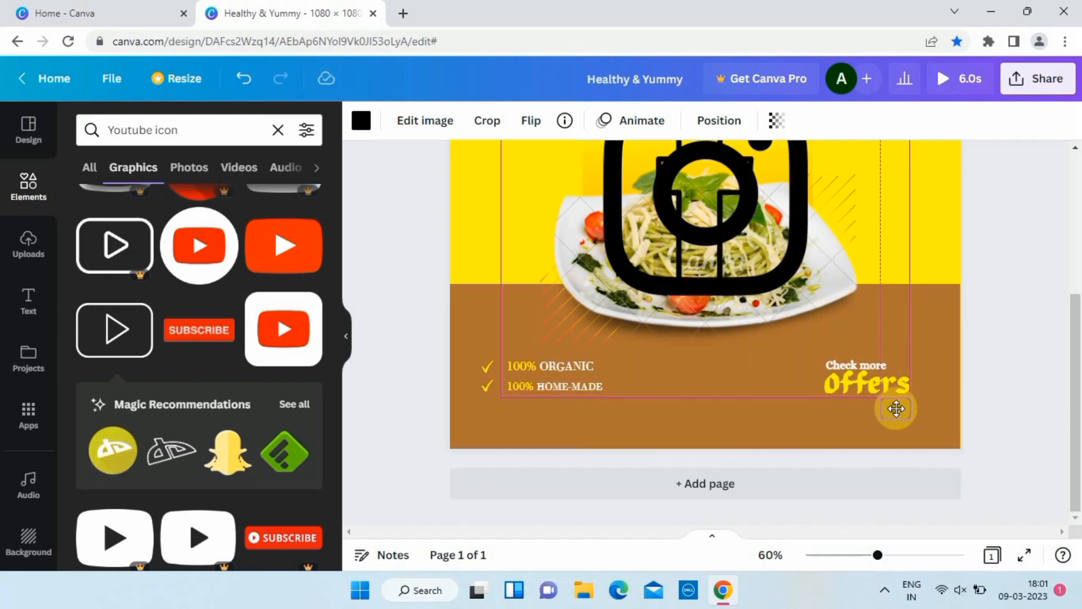
{"action": "scroll", "coordinate": [897, 408], "scroll_direction": "up", "scroll_amount": 5}
Shrink the Instagram and Facebook icons and bring them down the page.
{"action": "left_click_drag", "start_coordinate": [607, 191], "coordinate": [561, 309]}
{"action": "left_click_drag", "start_coordinate": [405, 187], "coordinate": [506, 381]}
{"action": "left_click_drag", "start_coordinate": [669, 290], "coordinate": [491, 459]}
{"action": "left_click_drag", "start_coordinate": [491, 243], "coordinate": [620, 505]}
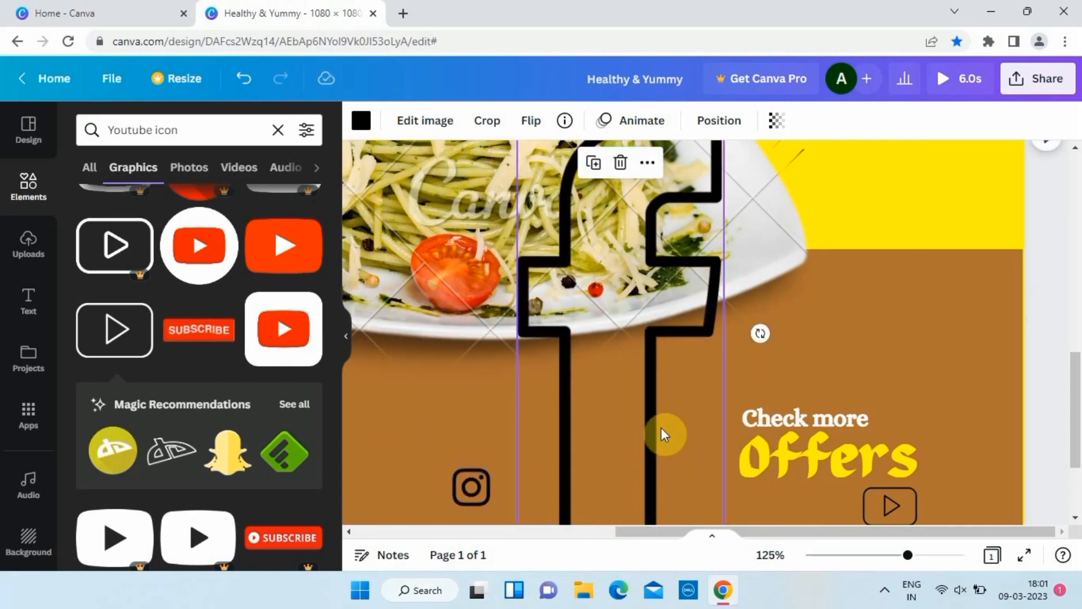
{"action": "left_click_drag", "start_coordinate": [664, 184], "coordinate": [664, 261]}
{"action": "left_click_drag", "start_coordinate": [724, 198], "coordinate": [616, 422]}
{"action": "left_click_drag", "start_coordinate": [597, 477], "coordinate": [672, 338]}
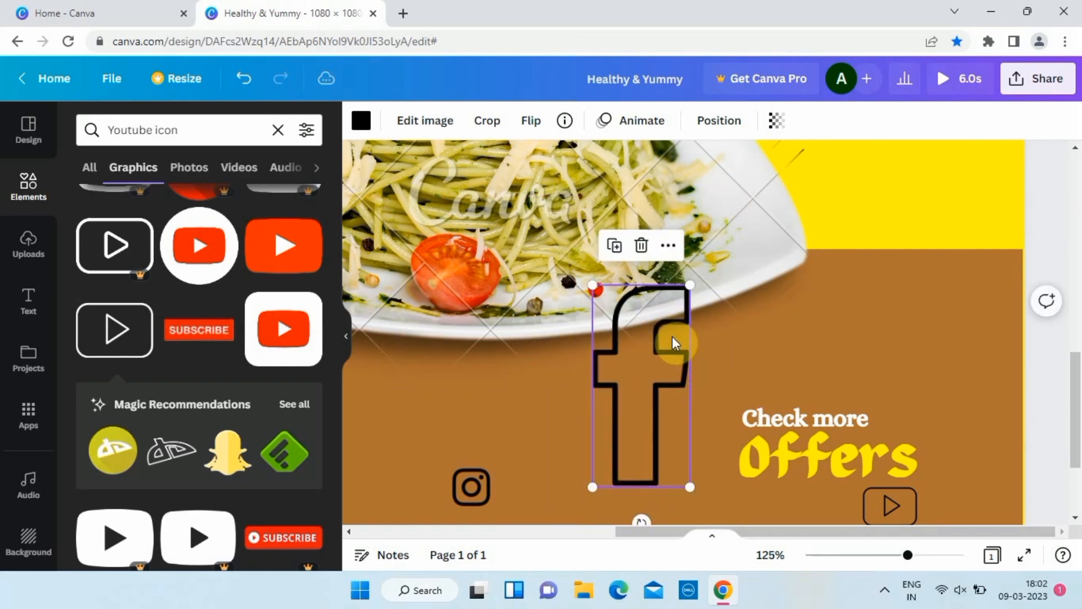
{"action": "left_click_drag", "start_coordinate": [690, 284], "coordinate": [620, 432]}
Line up the Instagram, Facebook and play icons in a row beneath 'Offers'.
{"action": "scroll", "coordinate": [636, 436], "scroll_direction": "down", "scroll_amount": 3}
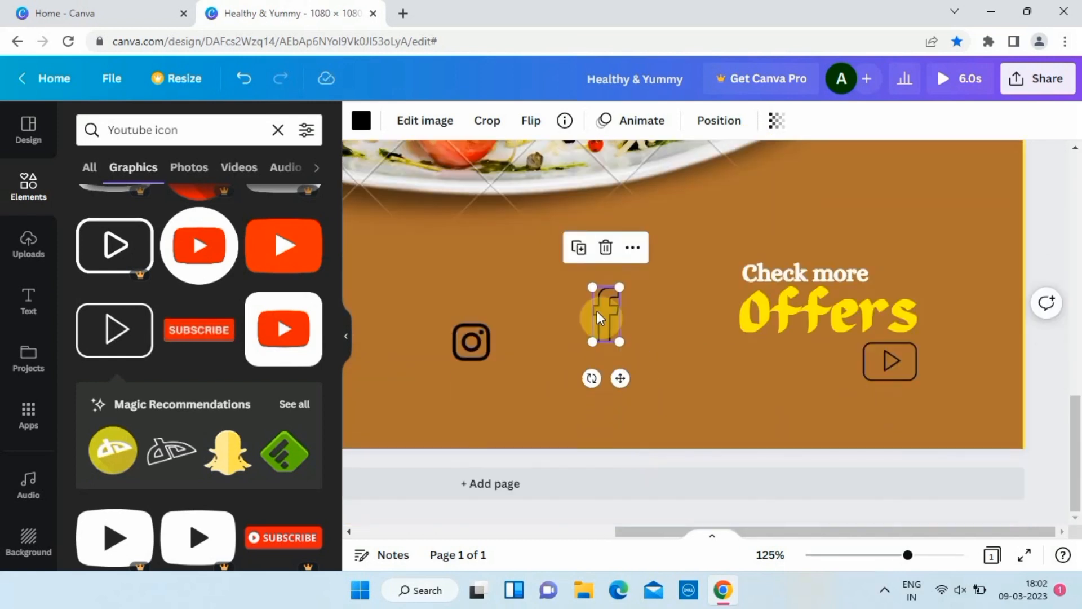
{"action": "left_click_drag", "start_coordinate": [597, 310], "coordinate": [829, 361]}
{"action": "left_click_drag", "start_coordinate": [471, 341], "coordinate": [724, 344]}
{"action": "left_click_drag", "start_coordinate": [835, 361], "coordinate": [806, 367]}
{"action": "left_click", "coordinate": [755, 367]}
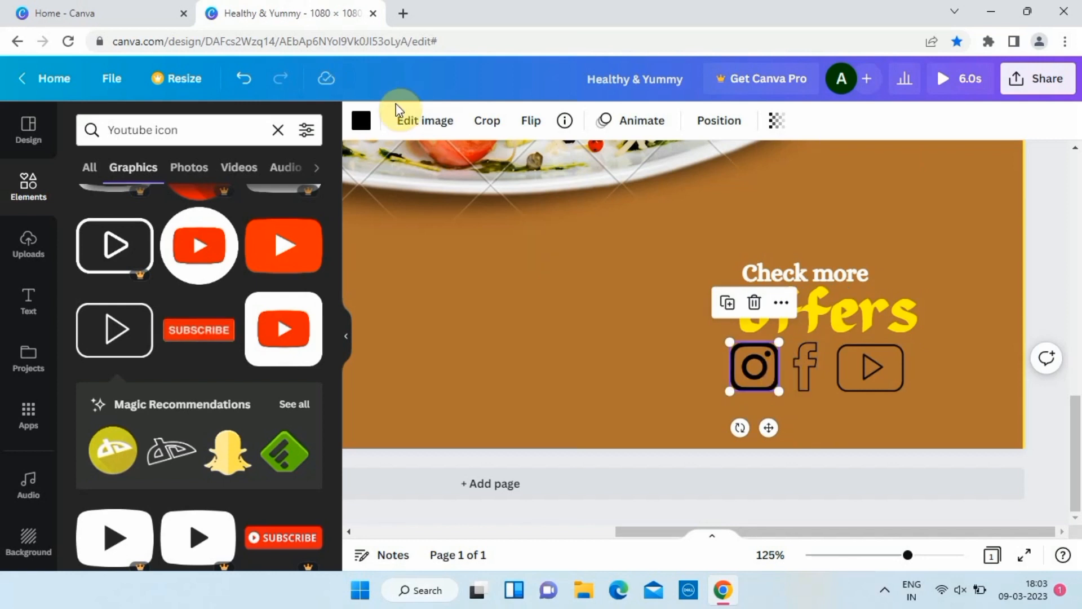
{"action": "left_click", "coordinate": [362, 120]}
Give the Instagram, Facebook and play icons the white document colour.
{"action": "left_click", "coordinate": [92, 254]}
{"action": "left_click", "coordinate": [805, 367]}
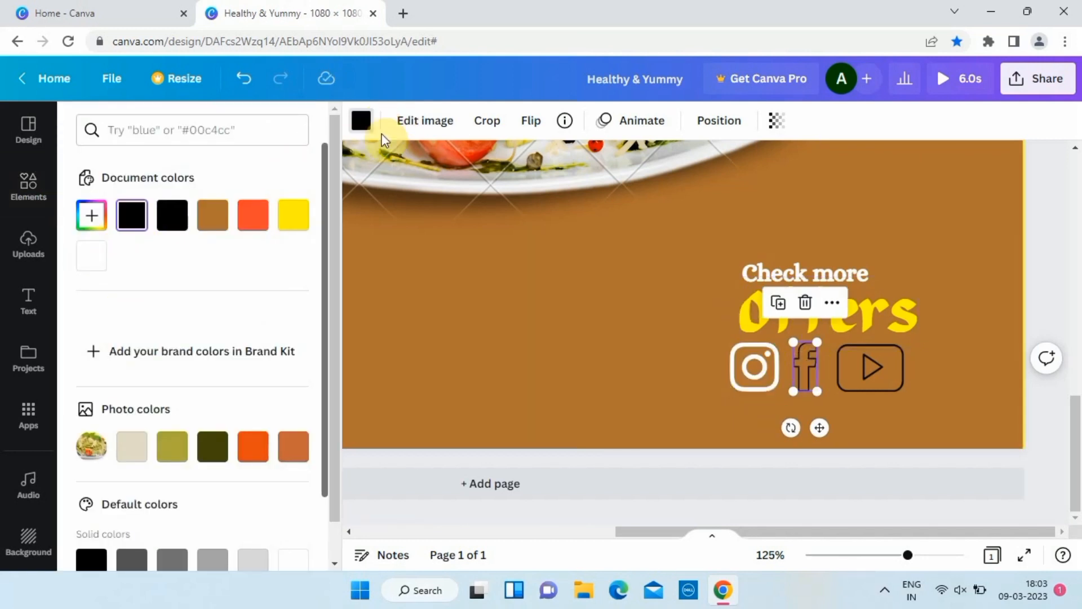
{"action": "left_click", "coordinate": [91, 251]}
{"action": "left_click", "coordinate": [846, 361]}
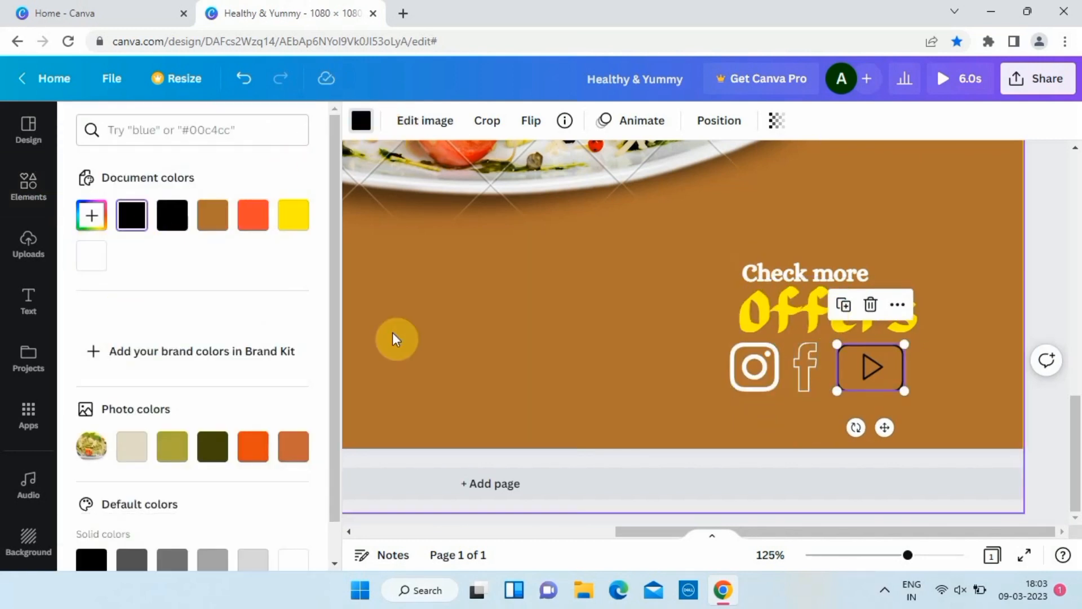
{"action": "left_click", "coordinate": [91, 256]}
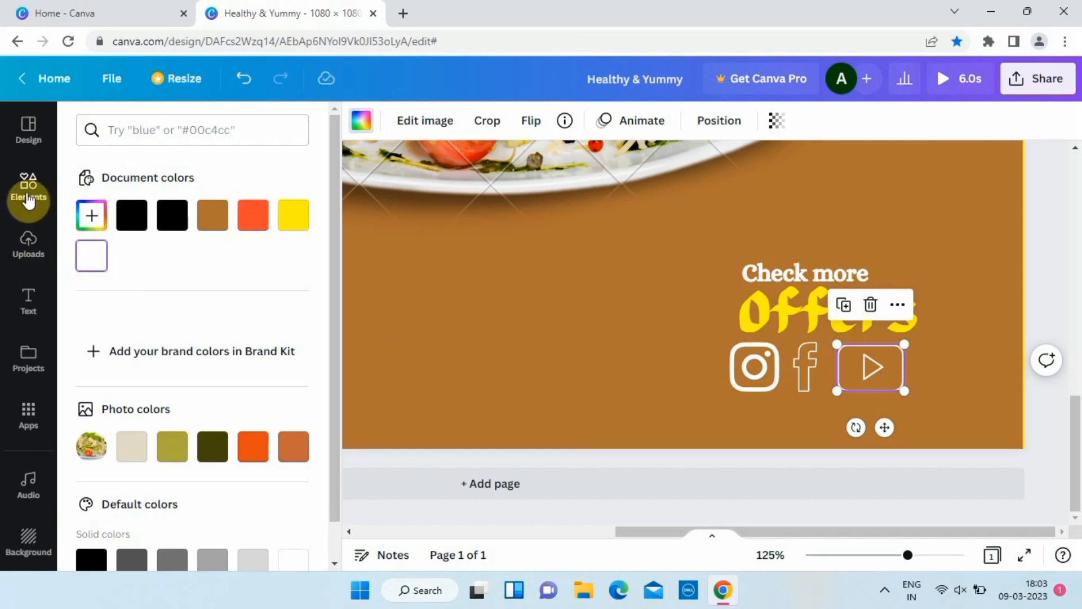
{"action": "left_click", "coordinate": [29, 197]}
{"action": "left_click", "coordinate": [594, 405]}
{"action": "scroll", "coordinate": [594, 405], "scroll_direction": "down", "scroll_amount": 5}
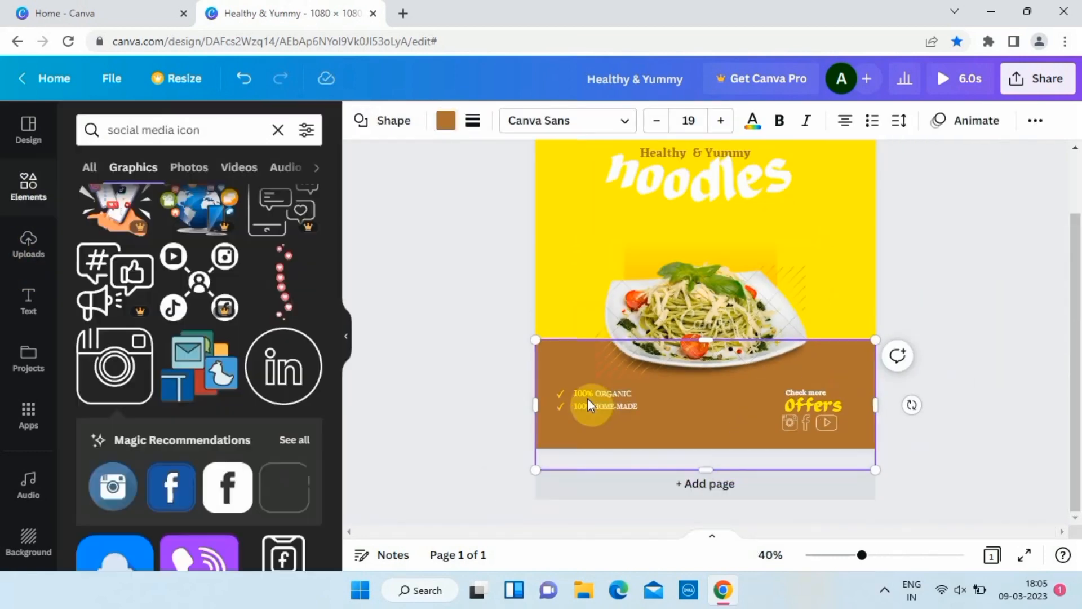
{"action": "left_click", "coordinate": [464, 337]}
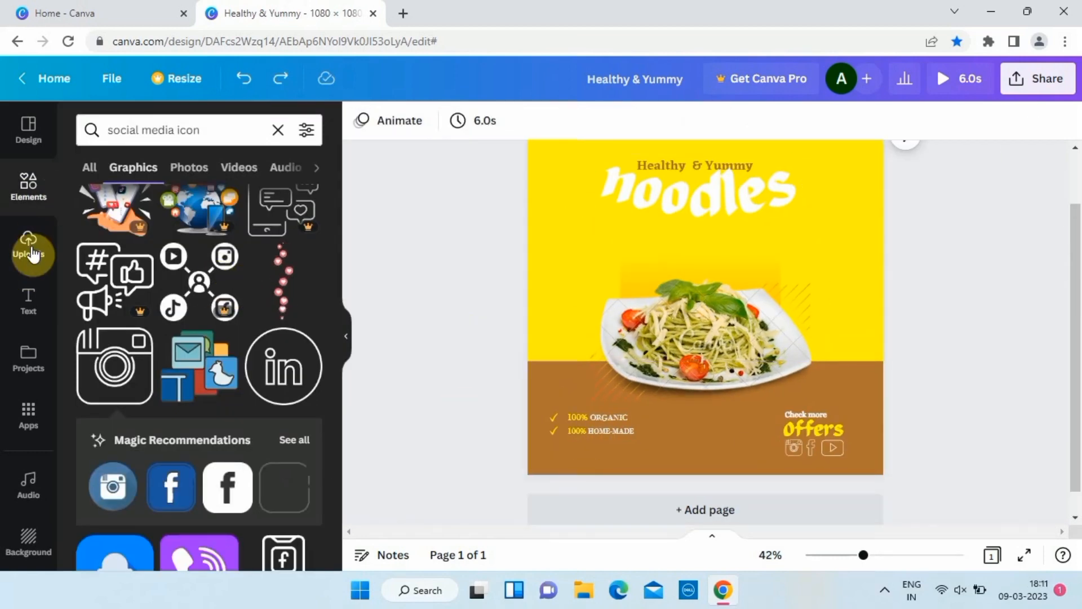
Add an 'Order Now' subheading, shrink it and centre it in the brown band.
{"action": "left_click", "coordinate": [28, 302]}
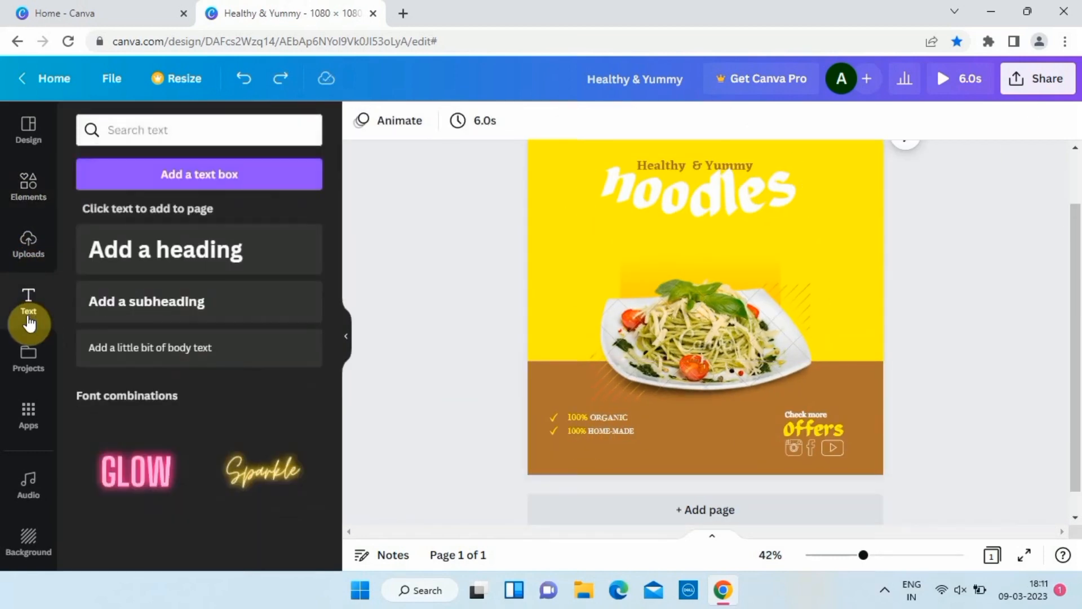
{"action": "left_click", "coordinate": [169, 305]}
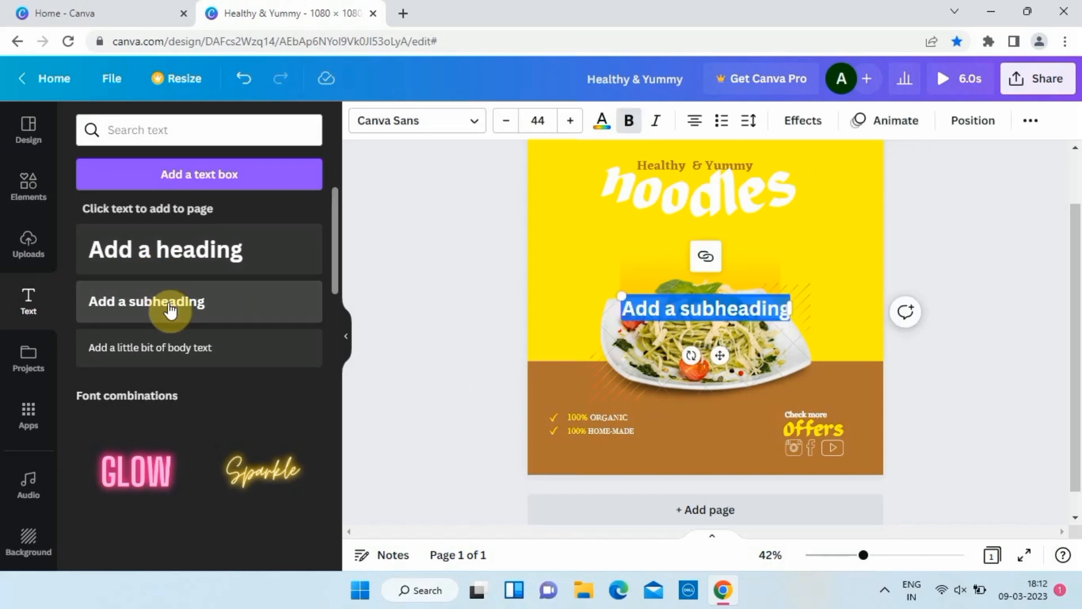
{"action": "type", "text": "a"}
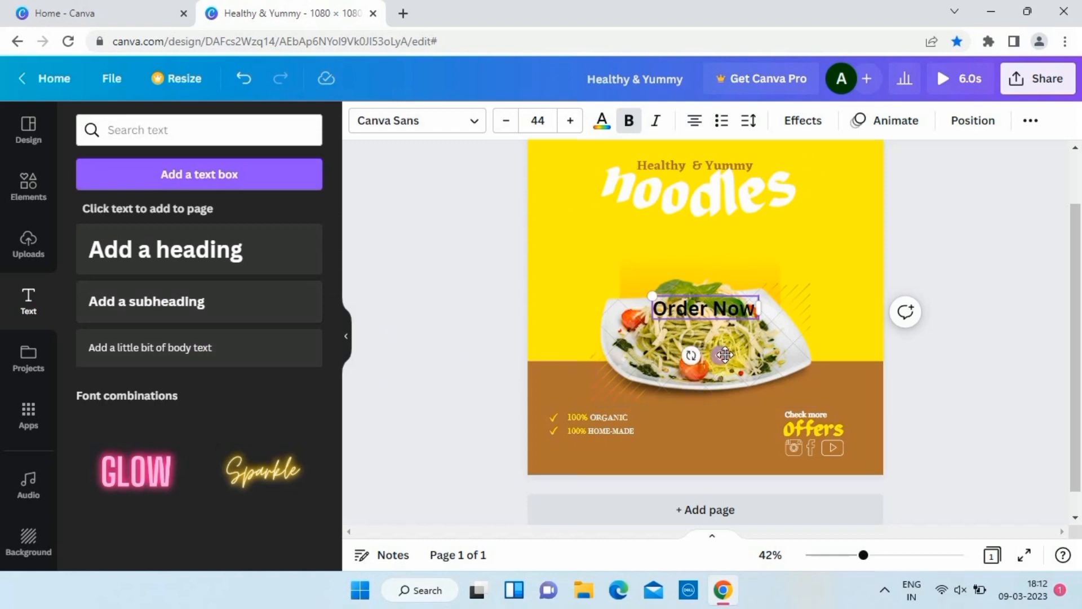
{"action": "left_click_drag", "start_coordinate": [724, 354], "coordinate": [720, 466]}
{"action": "left_click_drag", "start_coordinate": [642, 406], "coordinate": [680, 429]}
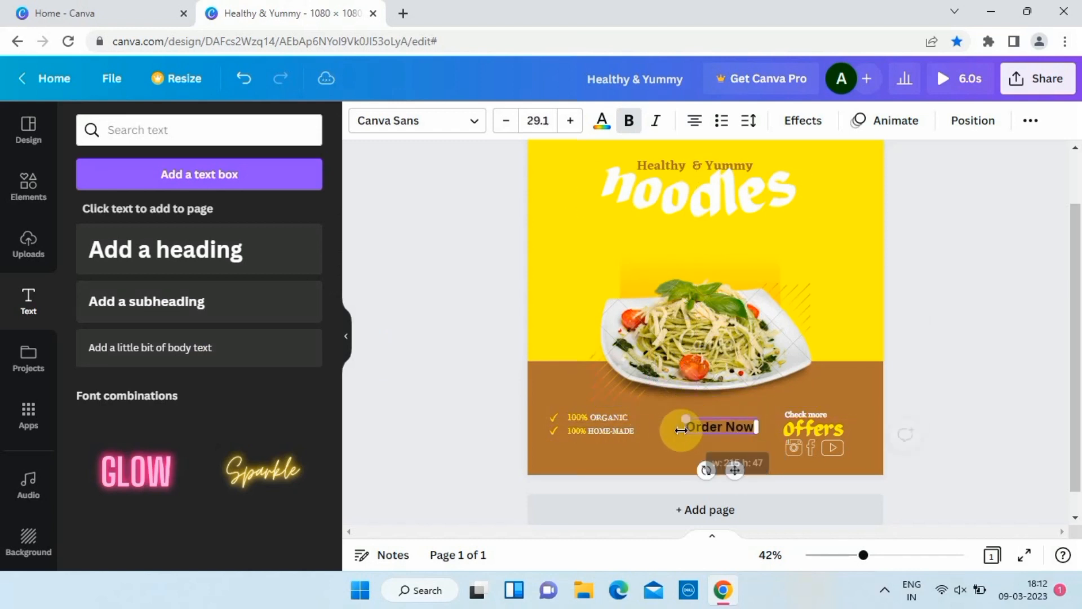
{"action": "left_click_drag", "start_coordinate": [735, 470], "coordinate": [721, 469]}
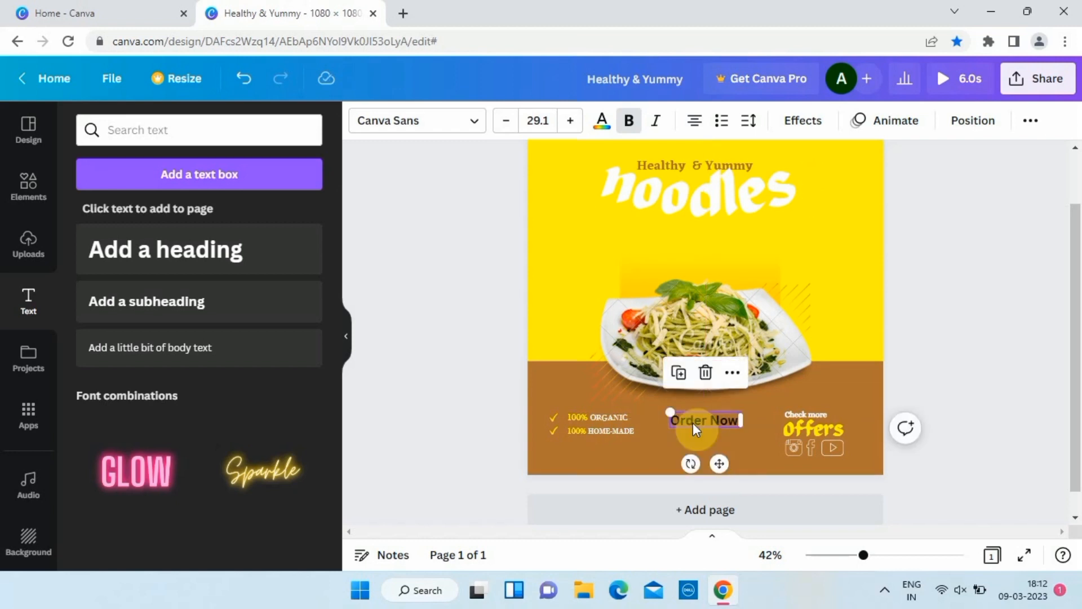
Duplicate it as a smaller white line holding the contact phone number.
{"action": "key", "text": "ctrl+d"}
{"action": "left_click", "coordinate": [746, 443]}
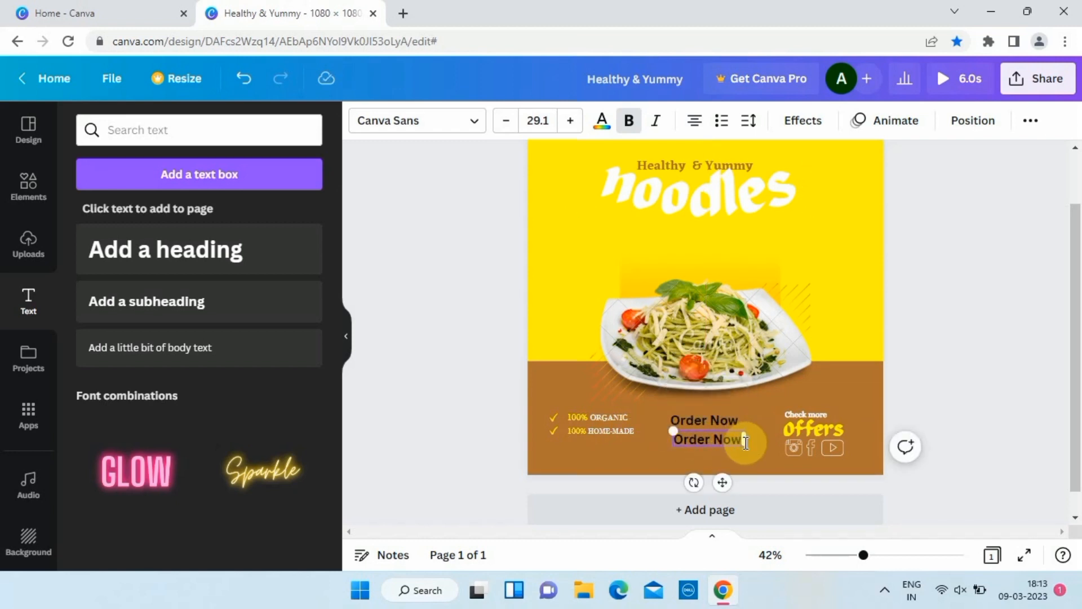
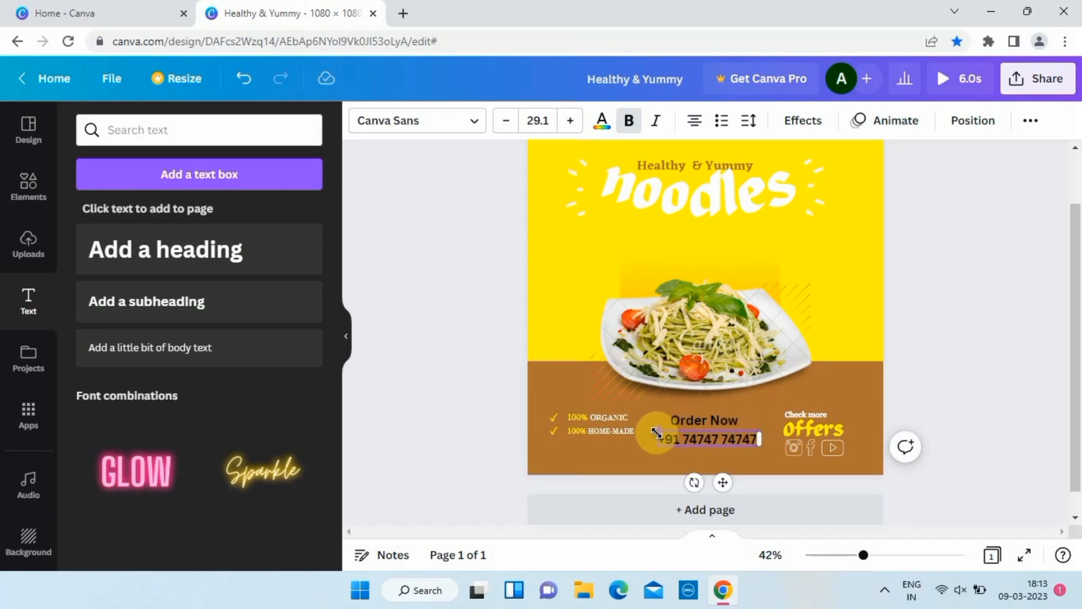
{"action": "left_click_drag", "start_coordinate": [657, 432], "coordinate": [761, 440]}
{"action": "left_click", "coordinate": [602, 120]}
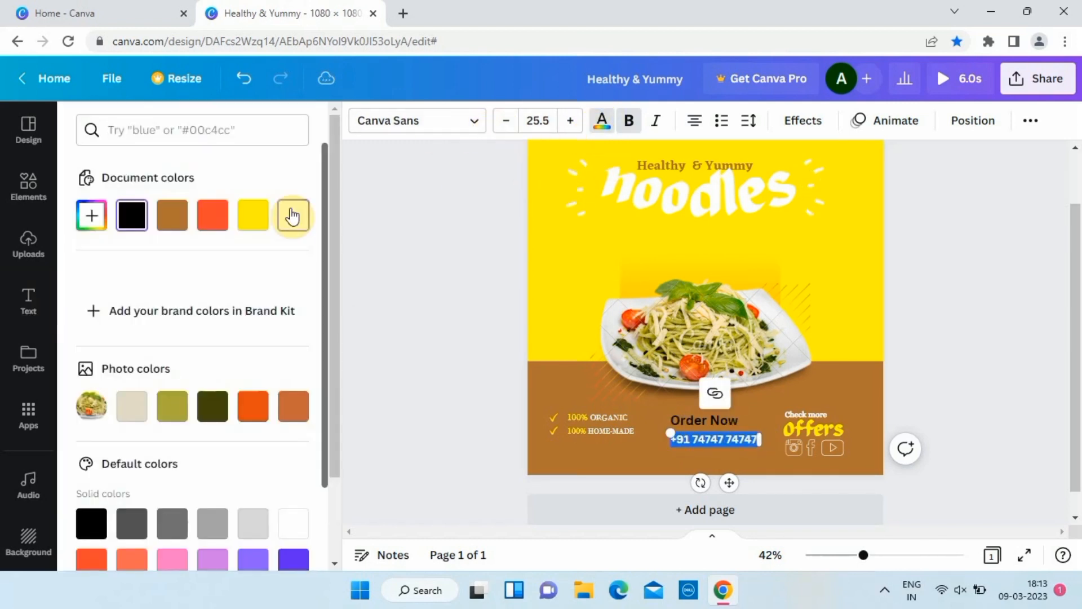
{"action": "left_click", "coordinate": [411, 302]}
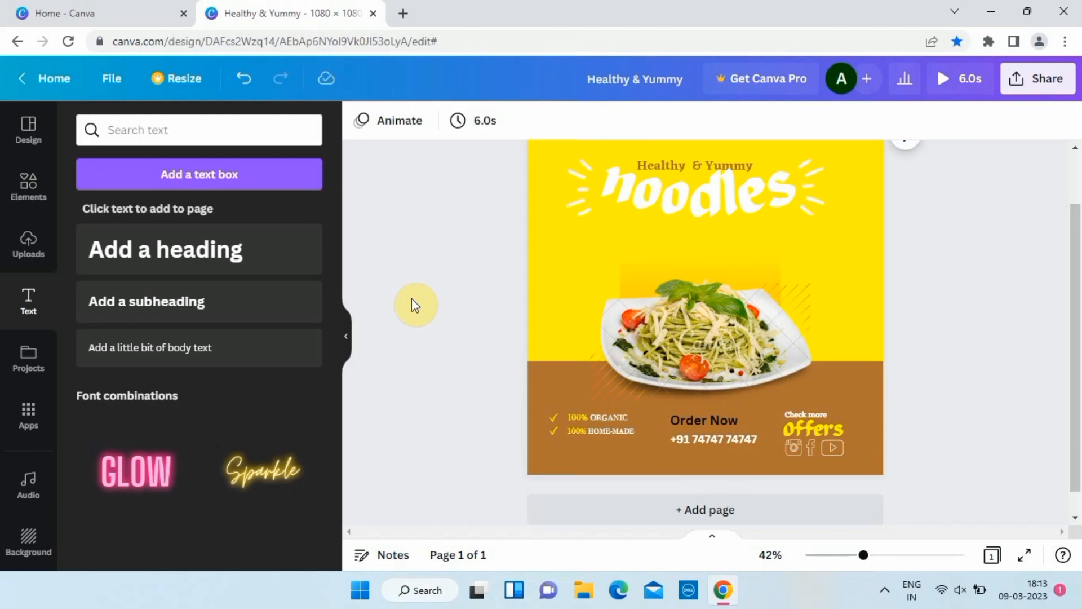
{"action": "left_click", "coordinate": [670, 418]}
{"action": "double_click", "coordinate": [668, 418]}
{"action": "left_click", "coordinate": [602, 120]}
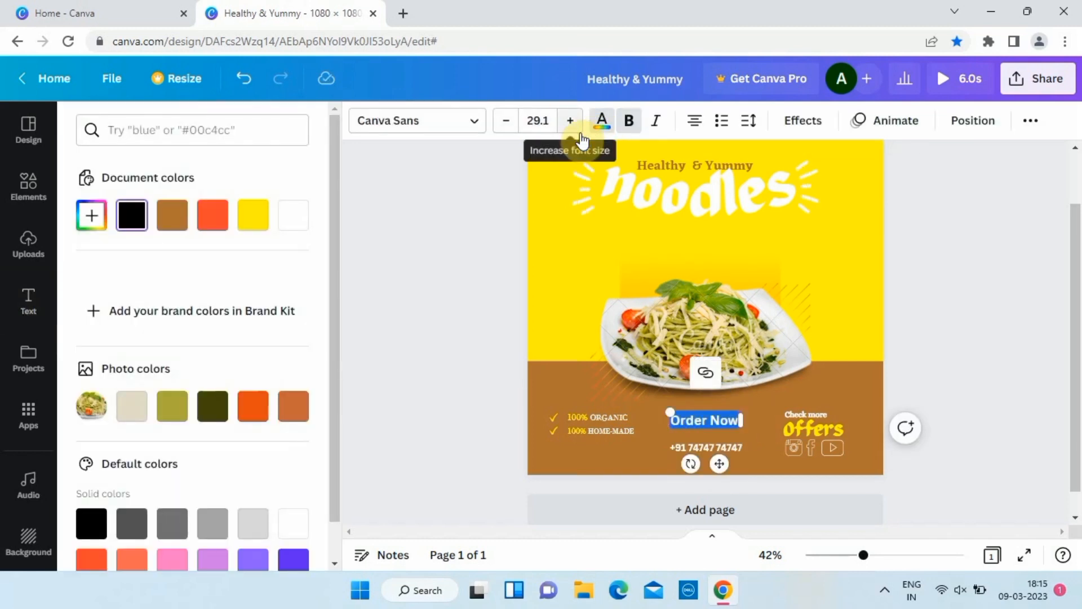
Fill the box behind the phone number with yellow.
{"action": "left_click", "coordinate": [480, 252]}
{"action": "left_click", "coordinate": [706, 435]}
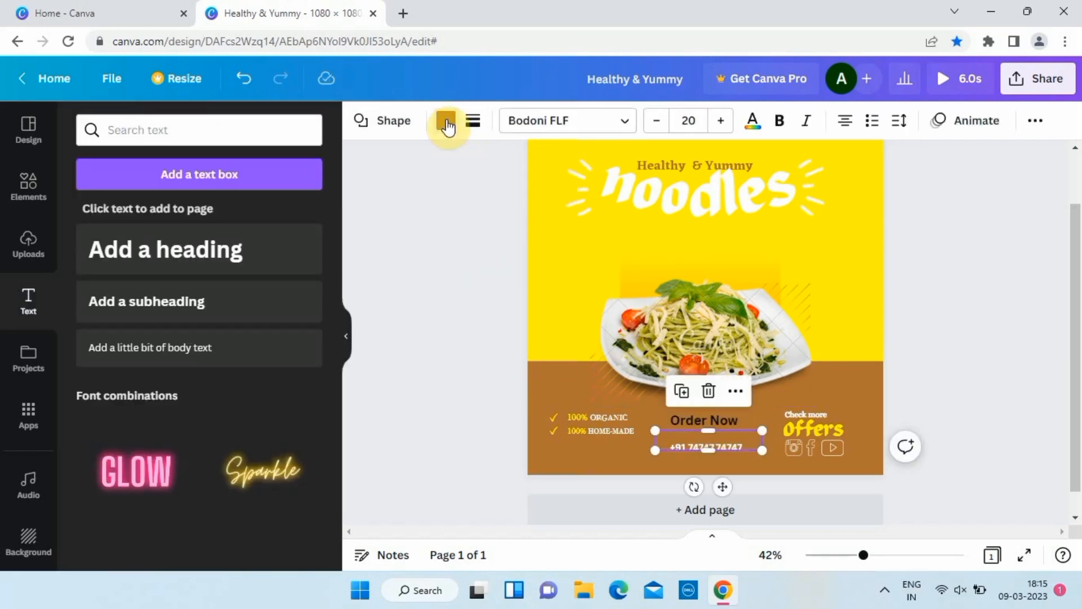
{"action": "left_click", "coordinate": [445, 121]}
{"action": "left_click", "coordinate": [293, 216]}
{"action": "left_click", "coordinate": [424, 357]}
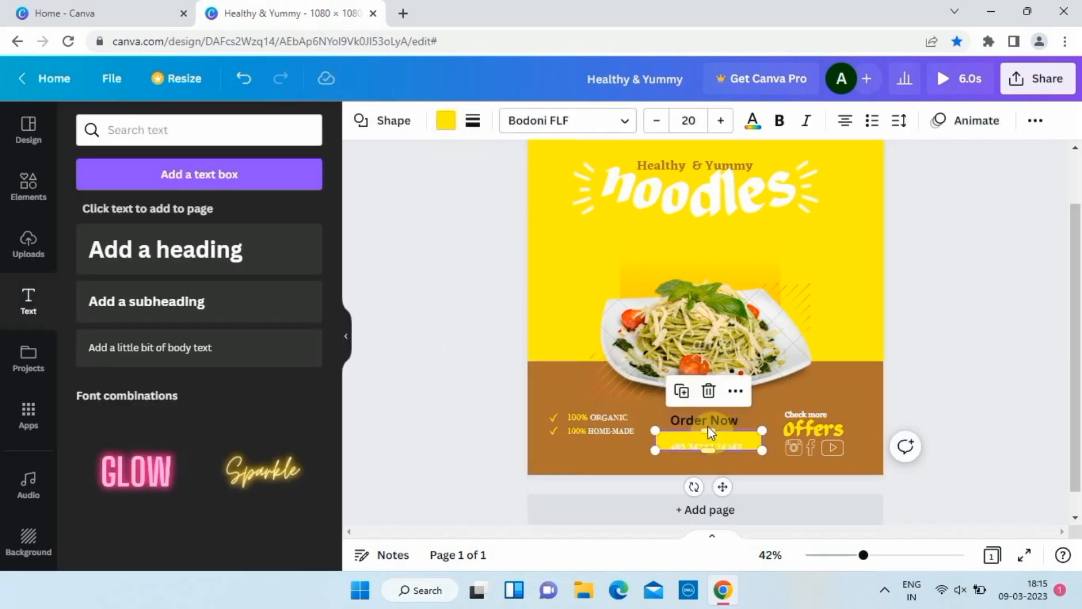
Shrink the yellow box to 214 by 28 and place it under Order Now.
{"action": "left_click", "coordinate": [727, 439]}
{"action": "left_click", "coordinate": [936, 389]}
{"action": "left_click", "coordinate": [739, 441]}
{"action": "left_click", "coordinate": [738, 441]}
{"action": "left_click", "coordinate": [738, 441]}
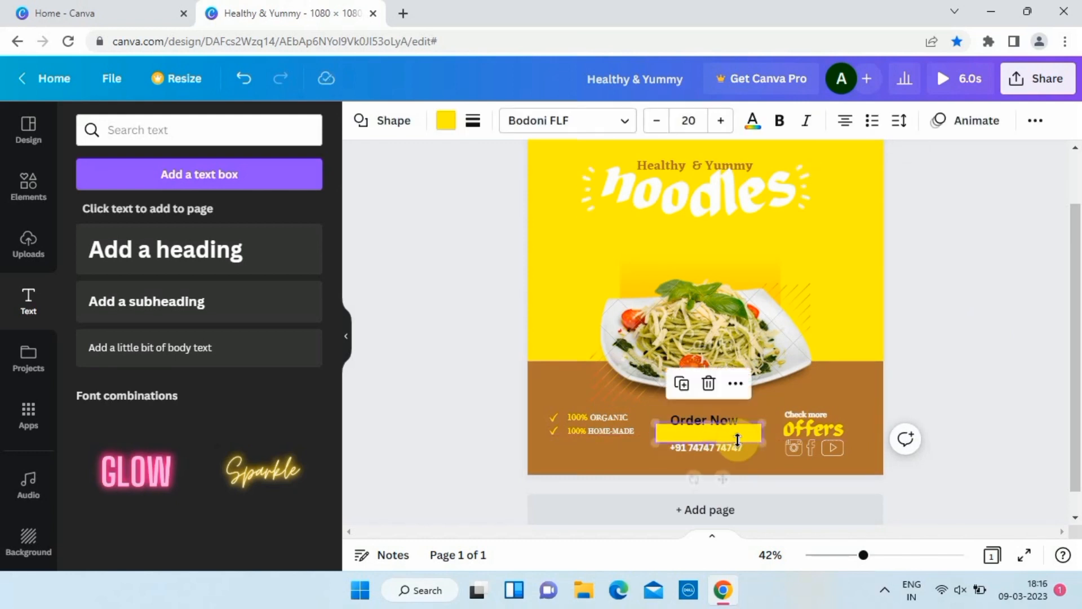
{"action": "left_click_drag", "start_coordinate": [763, 424], "coordinate": [739, 431]}
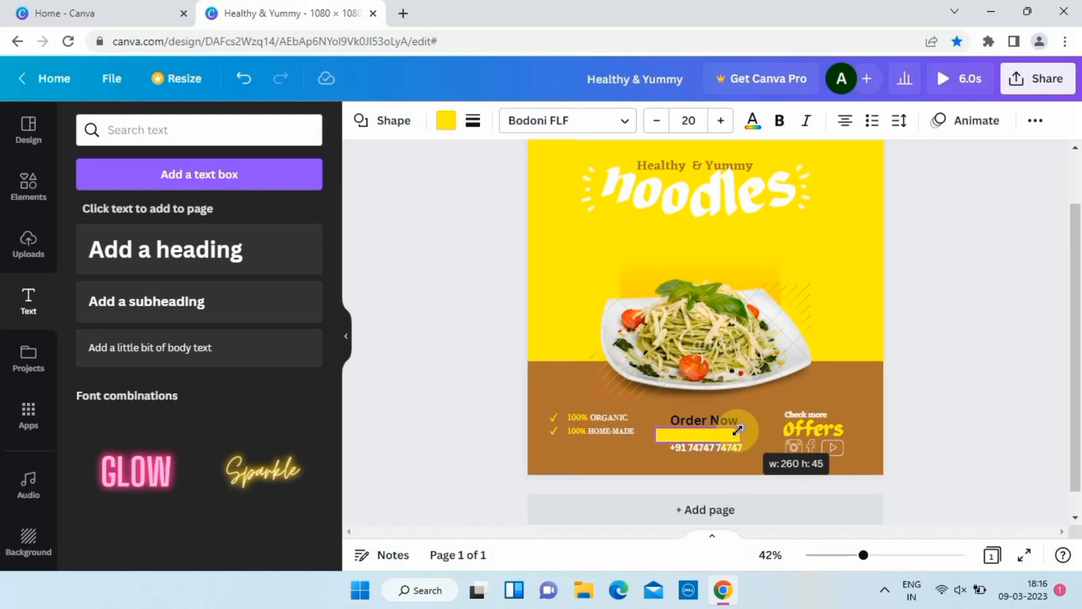
{"action": "left_click_drag", "start_coordinate": [710, 479], "coordinate": [725, 479]}
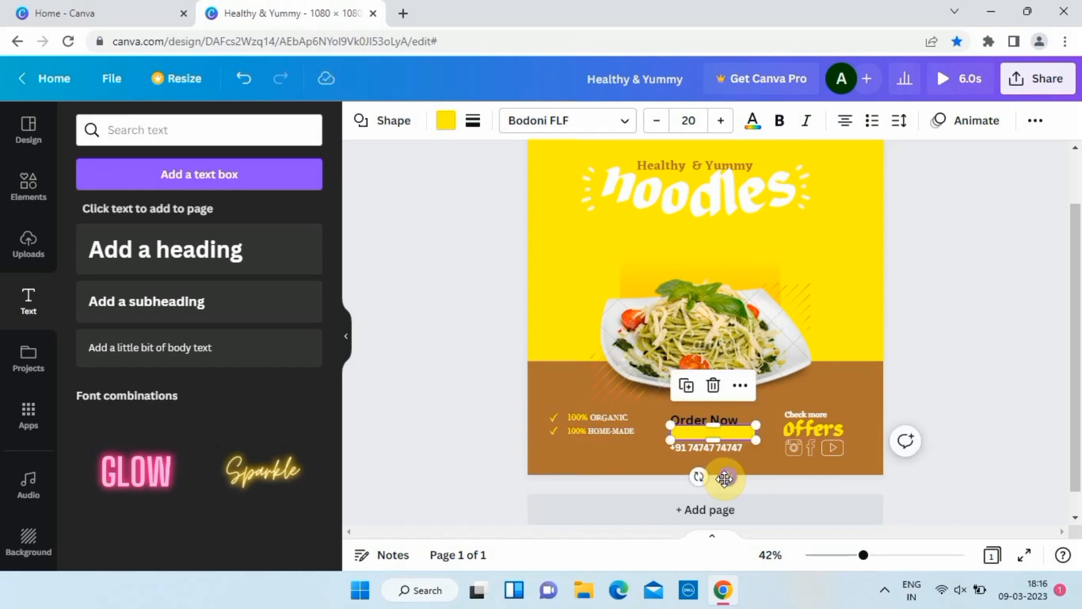
{"action": "left_click_drag", "start_coordinate": [758, 427], "coordinate": [741, 430]}
{"action": "left_click", "coordinate": [462, 411]}
Move 'Order Now' down onto the yellow tag.
{"action": "scroll", "coordinate": [461, 412], "scroll_direction": "up", "scroll_amount": 5}
{"action": "left_click_drag", "start_coordinate": [728, 386], "coordinate": [754, 420]}
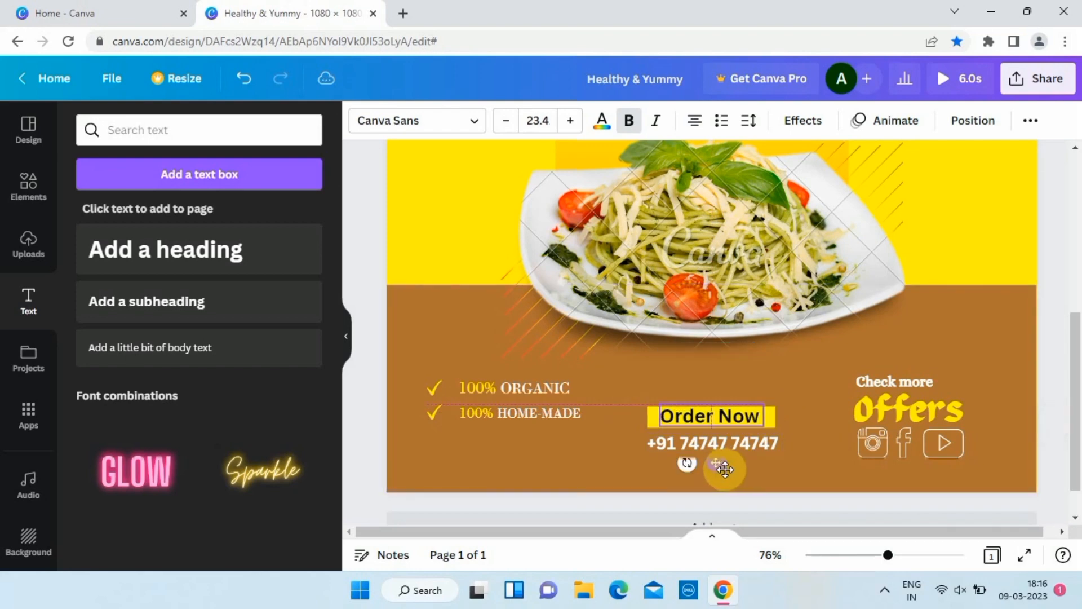
{"action": "left_click", "coordinate": [375, 261]}
{"action": "scroll", "coordinate": [374, 261], "scroll_direction": "down", "scroll_amount": 3}
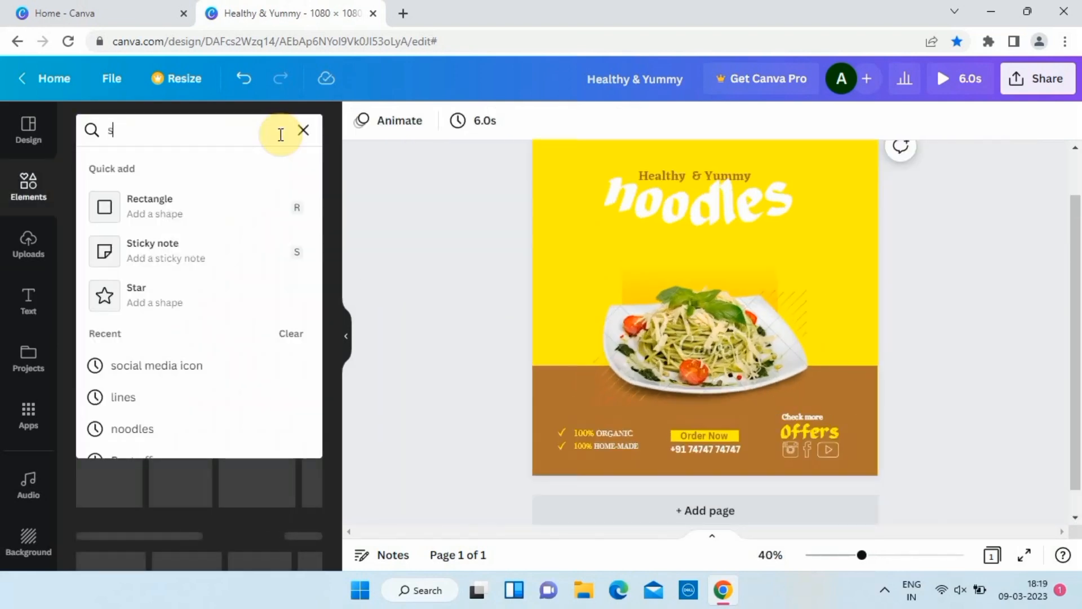
Find a 'sparkle' graphic, add it, shrink it and place it at the bottom-left of the brown band.
{"action": "type", "text": "park"}
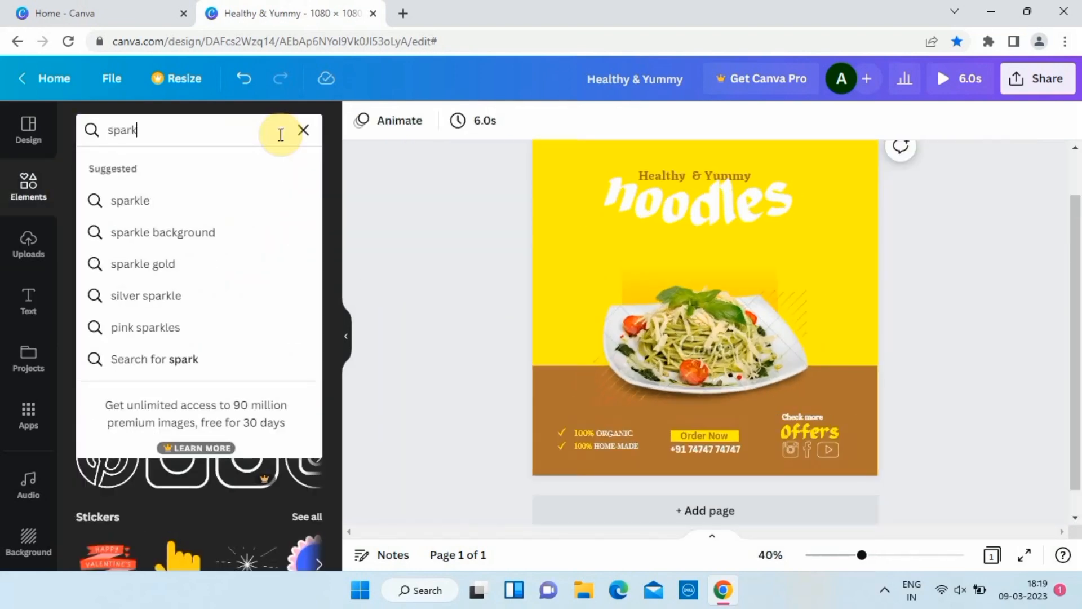
{"action": "type", "text": "le"}
{"action": "key", "text": "Return"}
{"action": "left_click", "coordinate": [135, 169]}
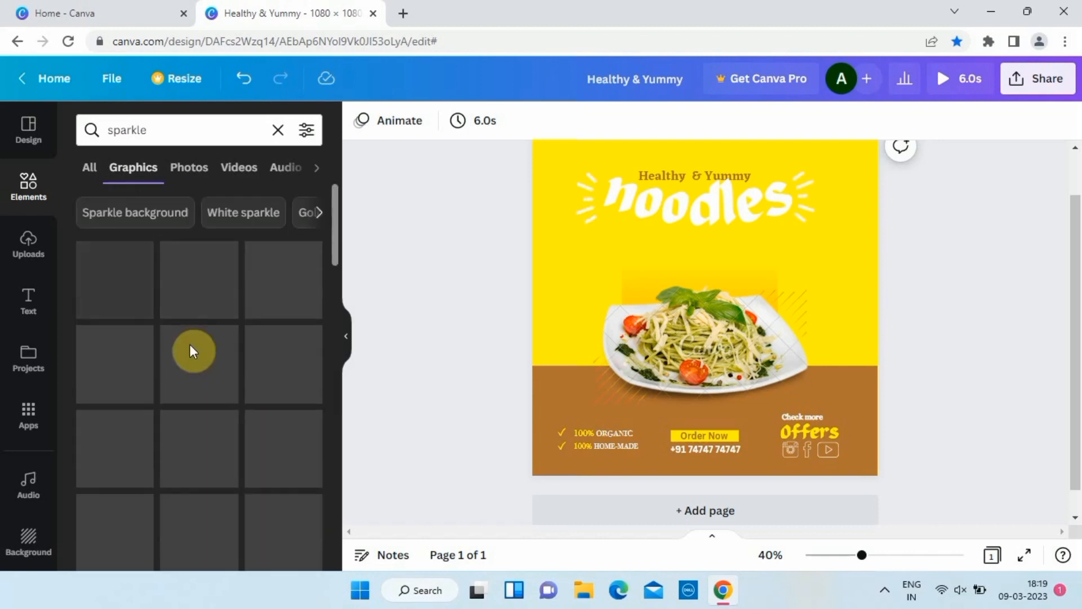
{"action": "left_click", "coordinate": [121, 295]}
{"action": "left_click_drag", "start_coordinate": [841, 164], "coordinate": [683, 327]}
{"action": "left_click_drag", "start_coordinate": [609, 394], "coordinate": [573, 432]}
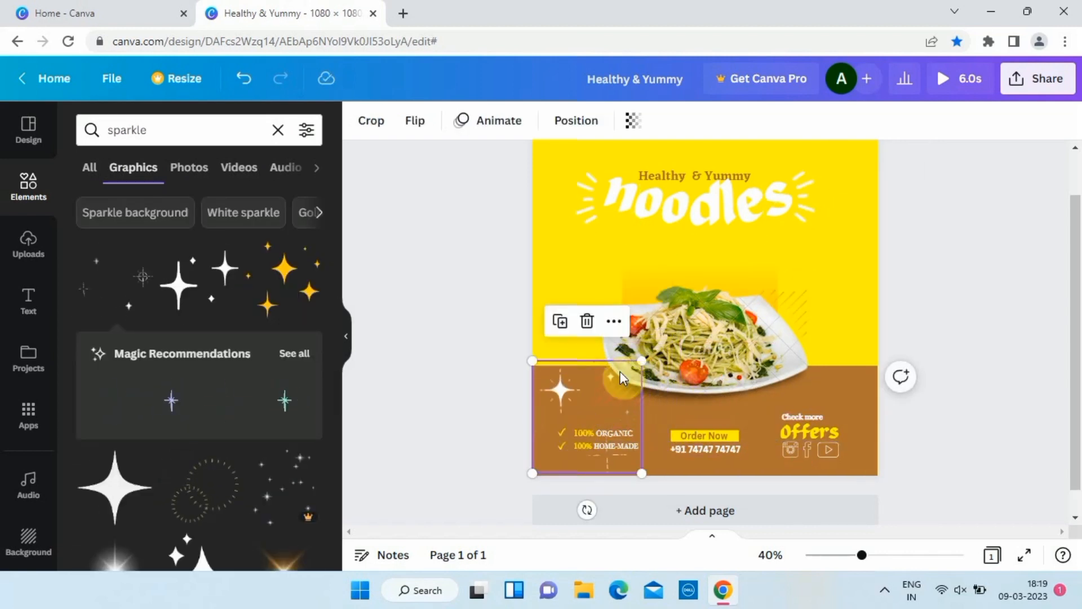
{"action": "left_click_drag", "start_coordinate": [620, 371], "coordinate": [595, 388]}
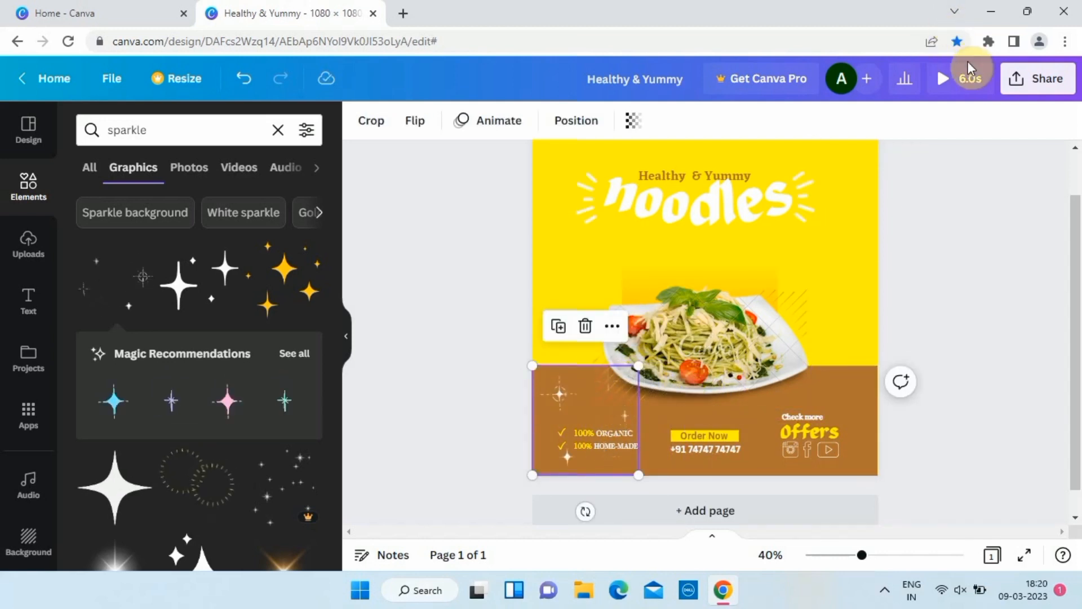
Fade the sparkle to 13 transparency and move it right toward the page edge.
{"action": "left_click", "coordinate": [634, 121]}
{"action": "left_click_drag", "start_coordinate": [631, 185], "coordinate": [501, 184]}
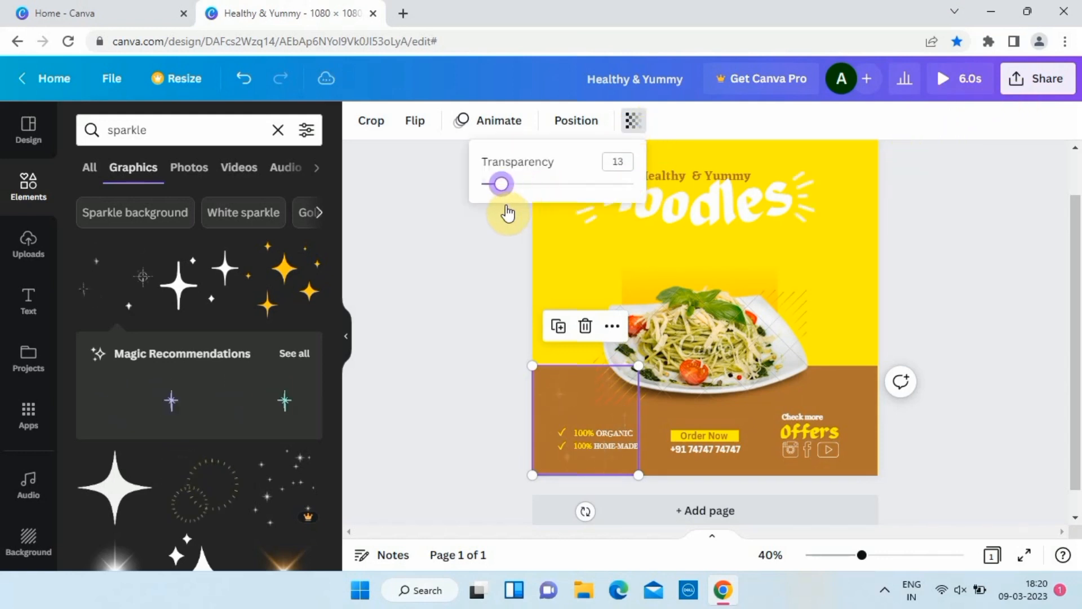
{"action": "left_click_drag", "start_coordinate": [584, 378], "coordinate": [706, 373]}
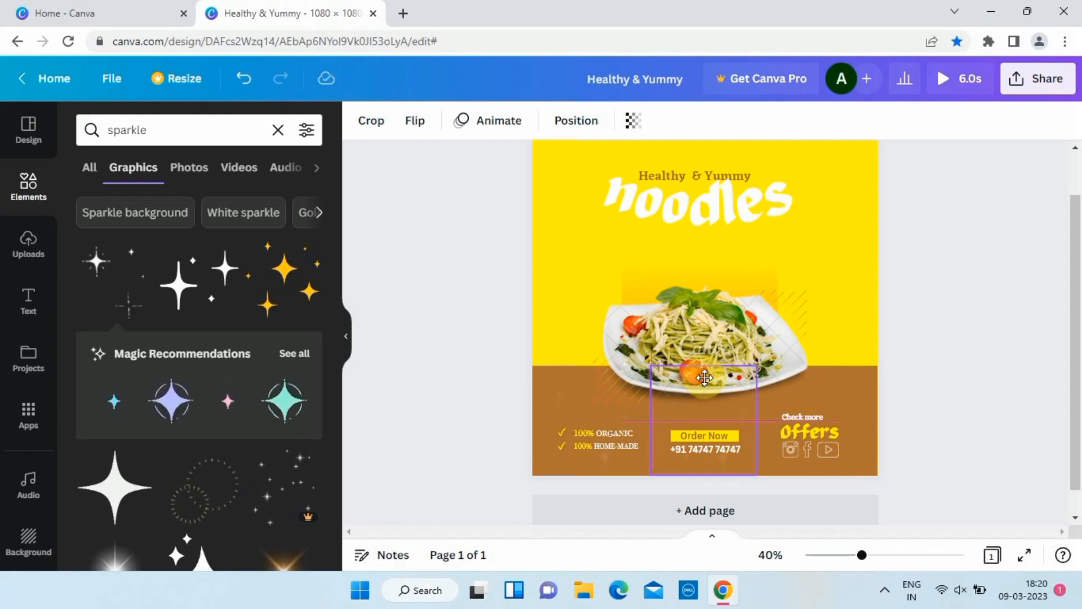
{"action": "left_click_drag", "start_coordinate": [705, 377], "coordinate": [984, 400]}
{"action": "scroll", "coordinate": [657, 394], "scroll_direction": "up", "scroll_amount": 3}
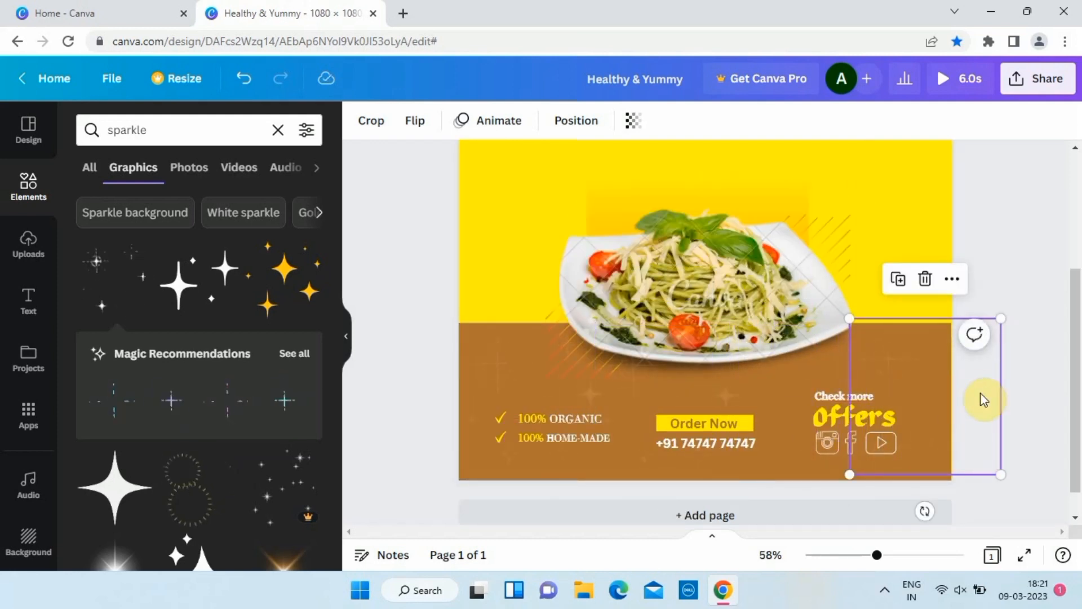
{"action": "left_click", "coordinate": [243, 78]}
{"action": "key", "text": "Escape"}
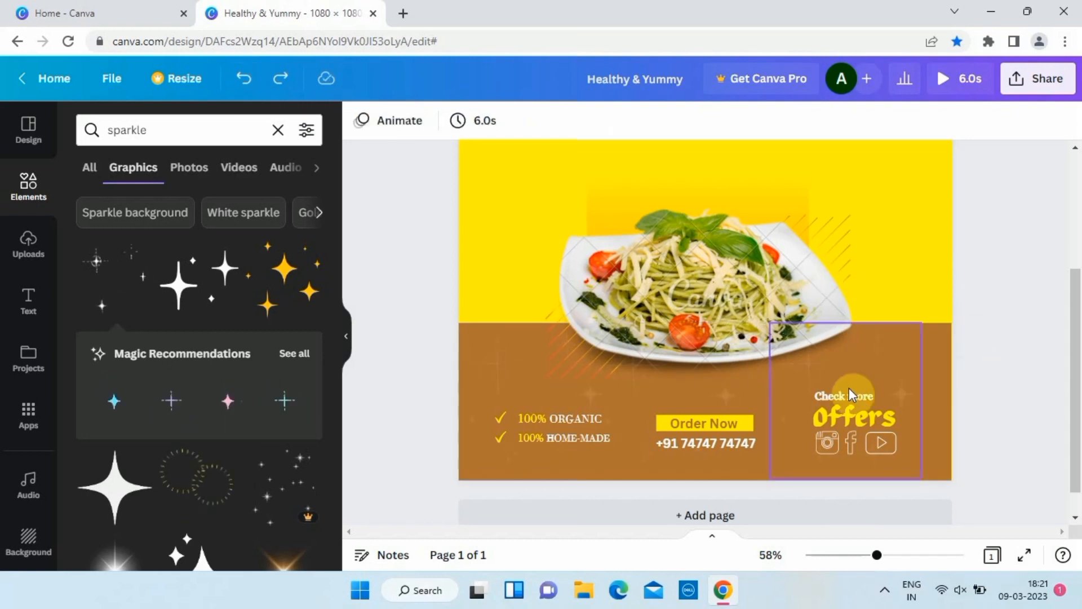
{"action": "left_click", "coordinate": [849, 383]}
{"action": "left_click_drag", "start_coordinate": [847, 375], "coordinate": [898, 357]}
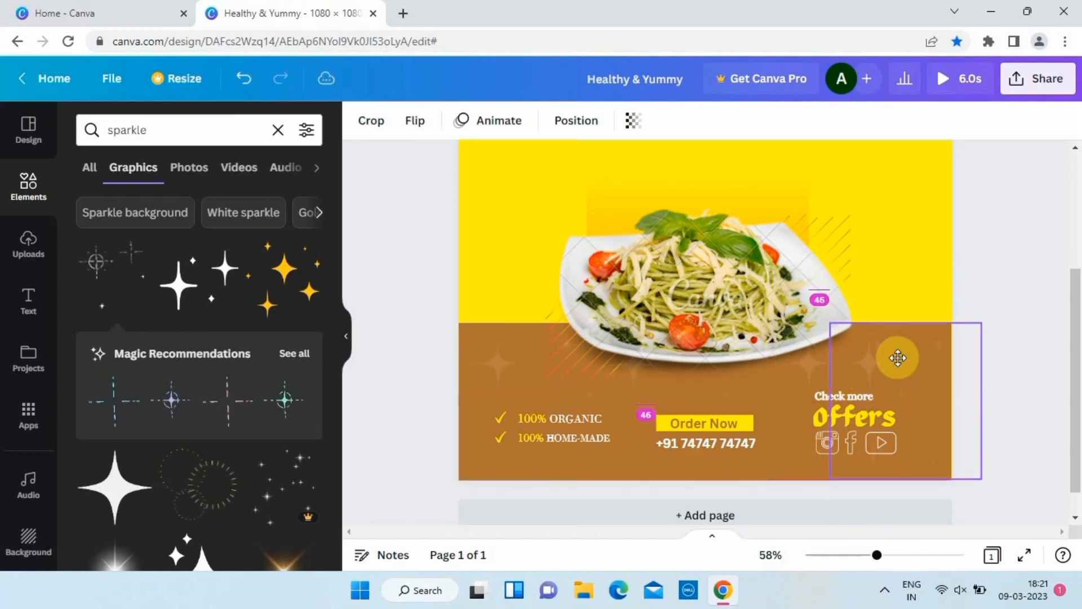
{"action": "left_click", "coordinate": [1015, 201]}
{"action": "scroll", "coordinate": [1015, 200], "scroll_direction": "down", "scroll_amount": 3}
Download the post as an MP4 video (Healthy & Yummy.mp4) and duplicate it as page 2.
{"action": "left_click", "coordinate": [1024, 82]}
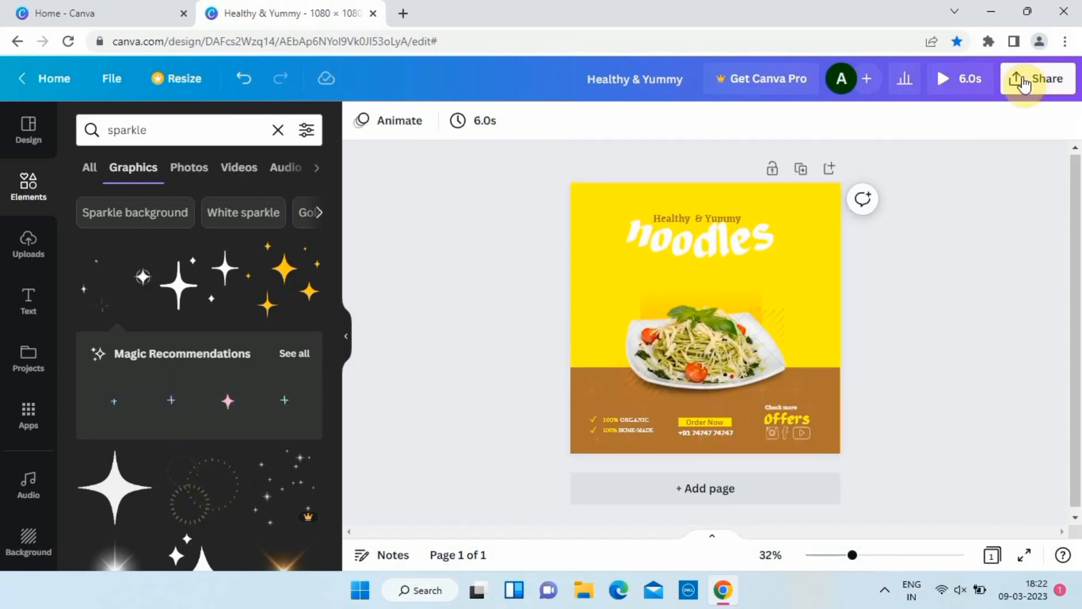
{"action": "scroll", "coordinate": [981, 395], "scroll_direction": "down", "scroll_amount": 2}
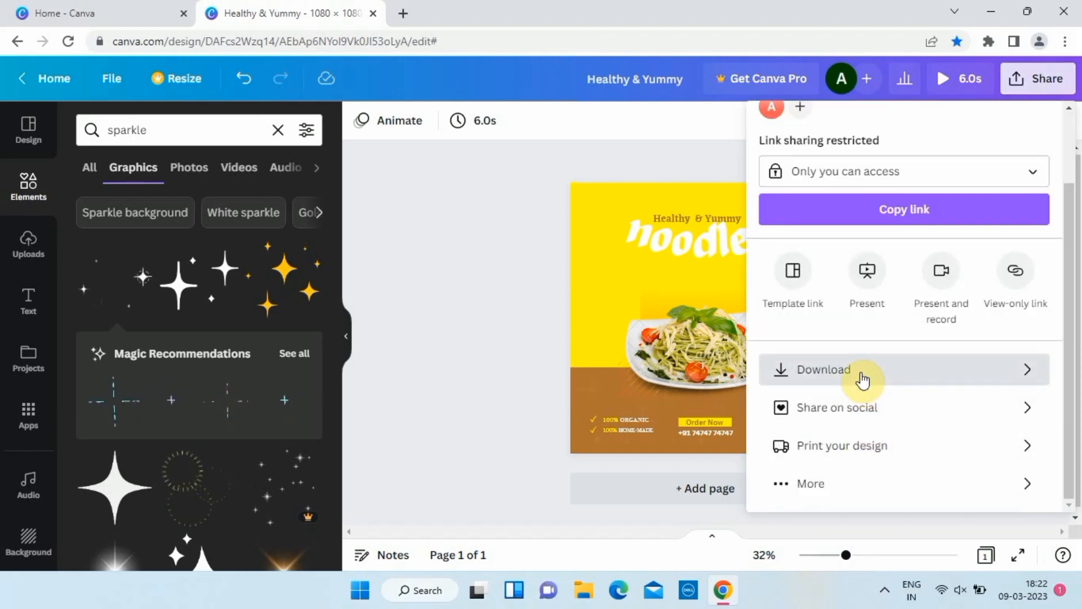
{"action": "left_click", "coordinate": [862, 381]}
{"action": "left_click", "coordinate": [950, 338]}
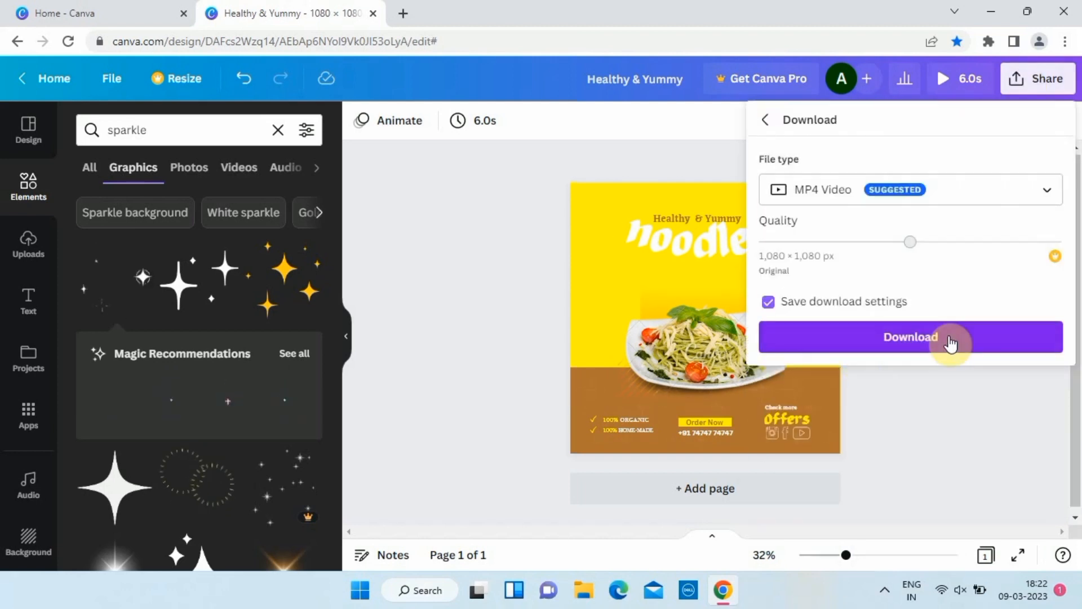
{"action": "left_click", "coordinate": [801, 169]}
{"action": "left_click", "coordinate": [28, 129]}
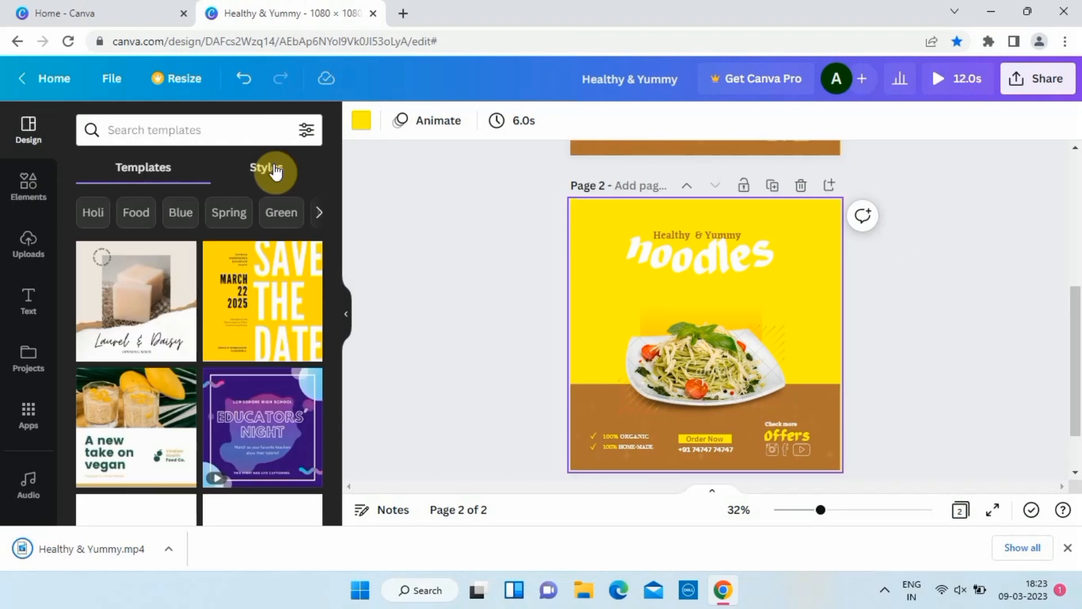
Apply a peach and brown colour palette from Styles to page 2.
{"action": "left_click", "coordinate": [266, 167]}
{"action": "scroll", "coordinate": [189, 302], "scroll_direction": "down", "scroll_amount": 4}
{"action": "left_click", "coordinate": [200, 317]}
{"action": "left_click", "coordinate": [451, 262]}
{"action": "scroll", "coordinate": [451, 262], "scroll_direction": "up", "scroll_amount": 5}
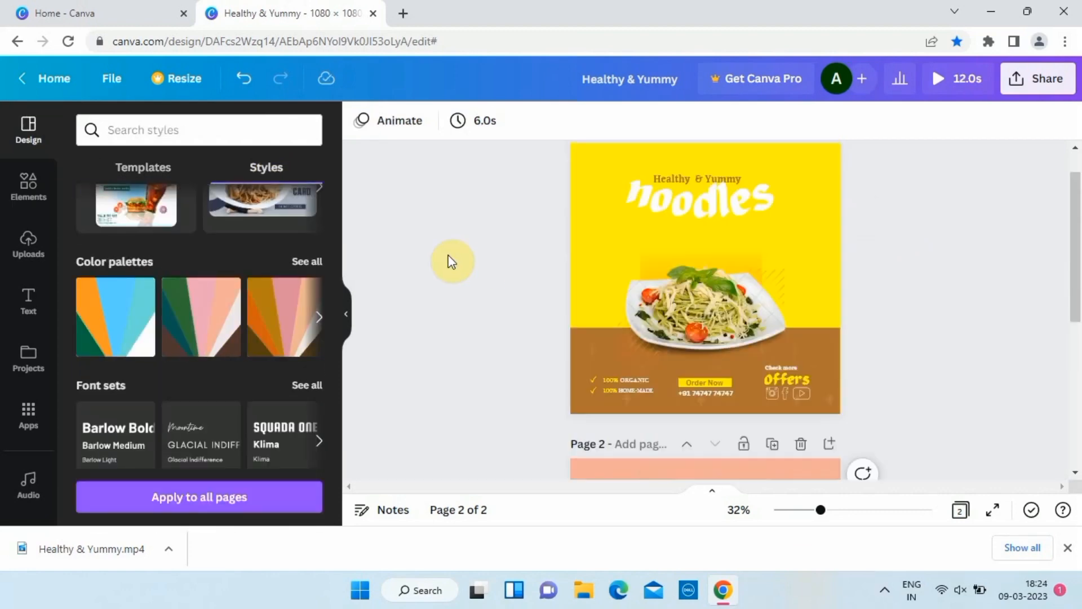
{"action": "scroll", "coordinate": [481, 264], "scroll_direction": "down", "scroll_amount": 6}
{"action": "left_click", "coordinate": [590, 271]}
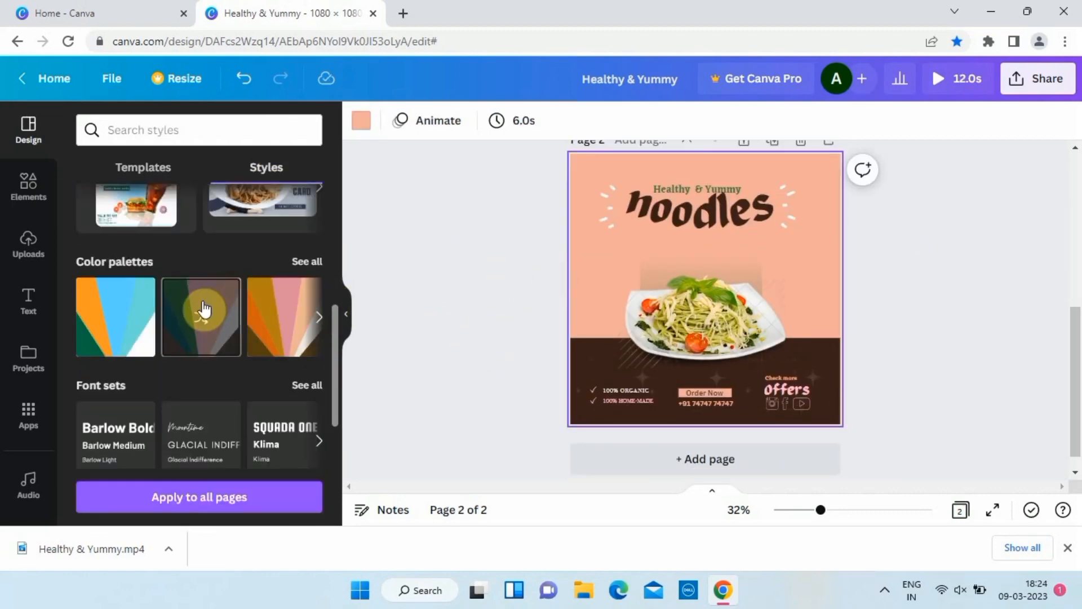
Apply the first colour palette to page 2 and shuffle through orange, white-green and green variations.
{"action": "left_click", "coordinate": [148, 321]}
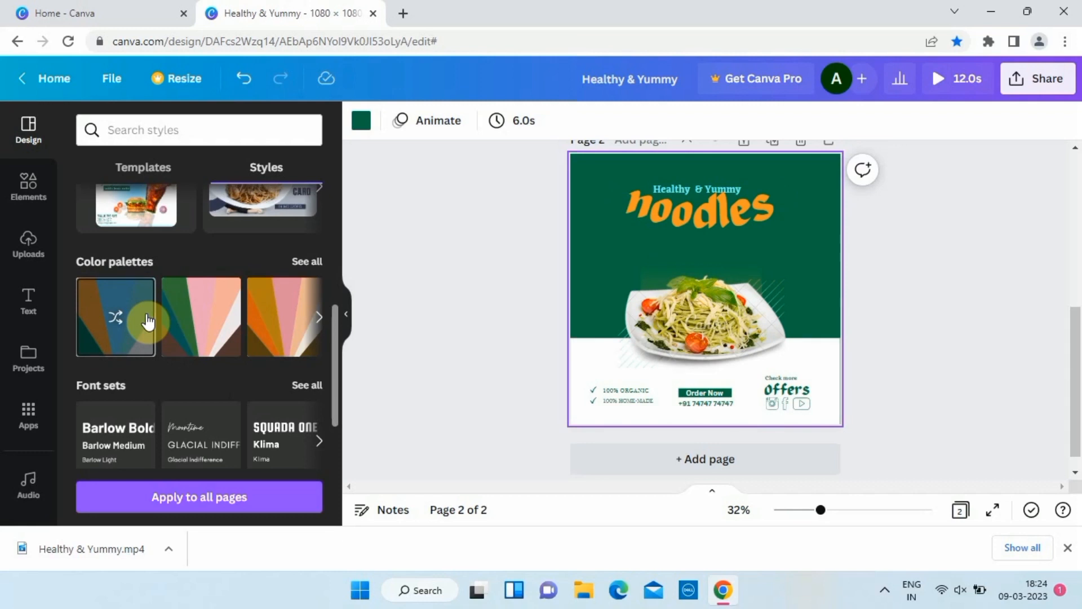
{"action": "left_click", "coordinate": [96, 318]}
{"action": "left_click", "coordinate": [115, 321]}
{"action": "left_click", "coordinate": [117, 324]}
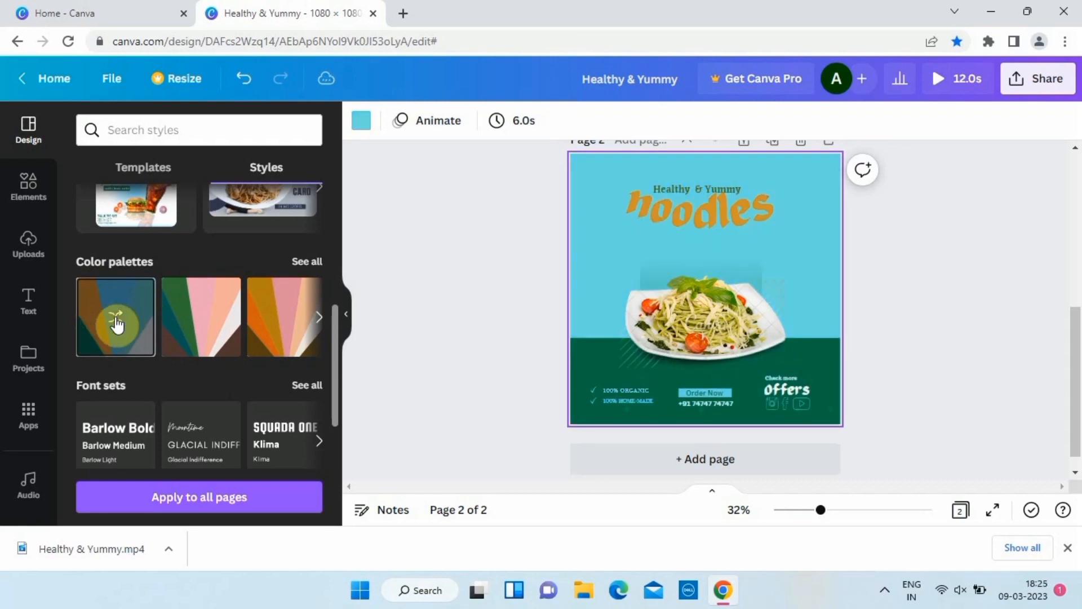
{"action": "left_click", "coordinate": [116, 324]}
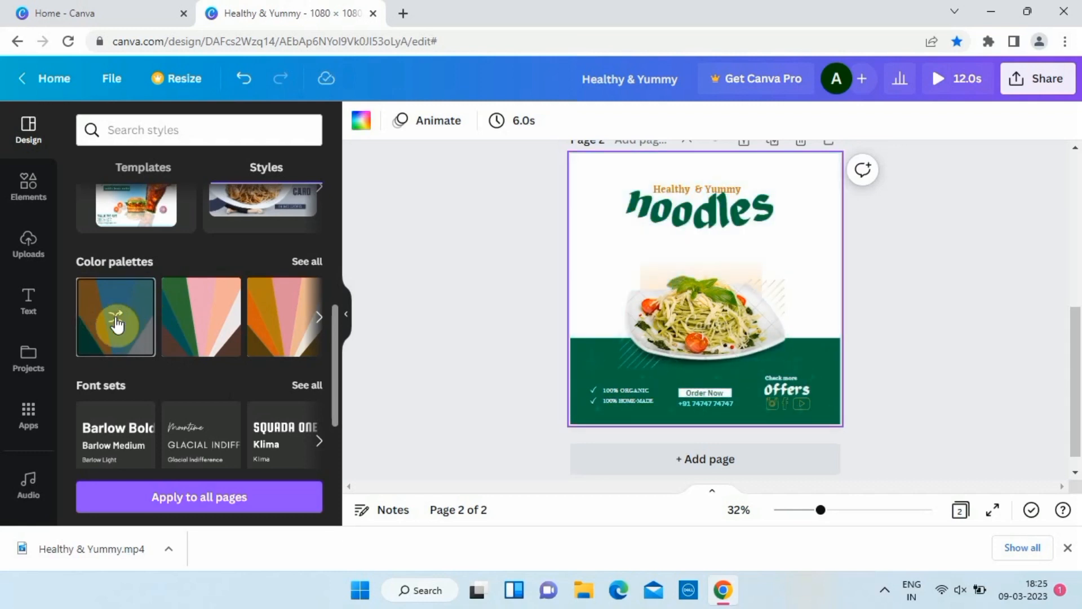
{"action": "left_click", "coordinate": [117, 324]}
{"action": "left_click", "coordinate": [117, 323]}
Shuffle the second palette through brown, teal and green, then finish with a yellow-and-navy palette.
{"action": "left_click", "coordinate": [190, 334]}
{"action": "left_click", "coordinate": [192, 335]}
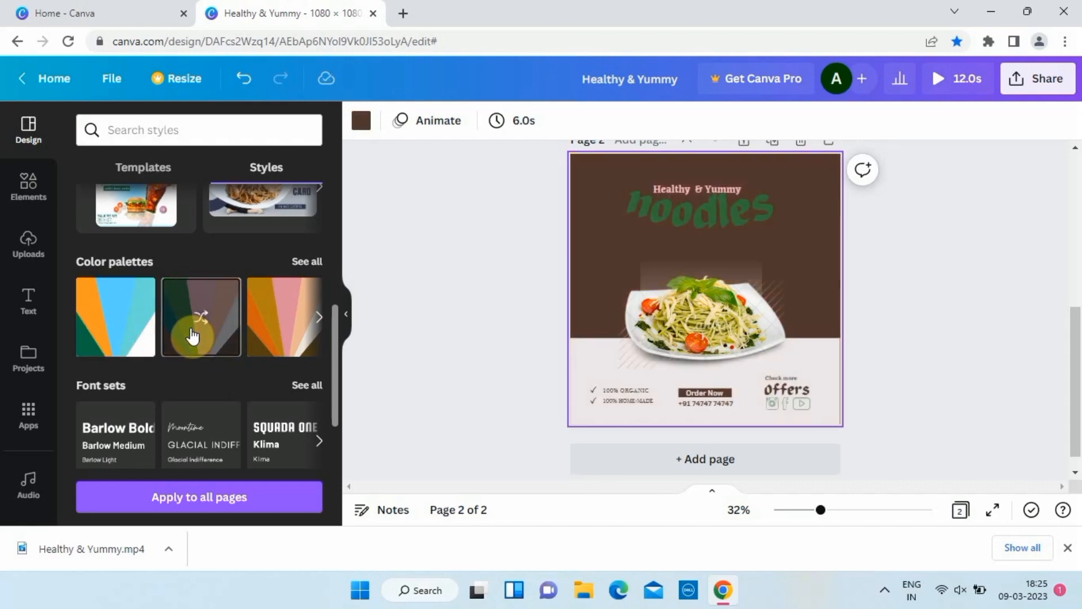
{"action": "left_click", "coordinate": [192, 335]}
{"action": "left_click", "coordinate": [193, 336]}
{"action": "left_click", "coordinate": [192, 336]}
{"action": "scroll", "coordinate": [237, 324], "scroll_direction": "right", "scroll_amount": 2}
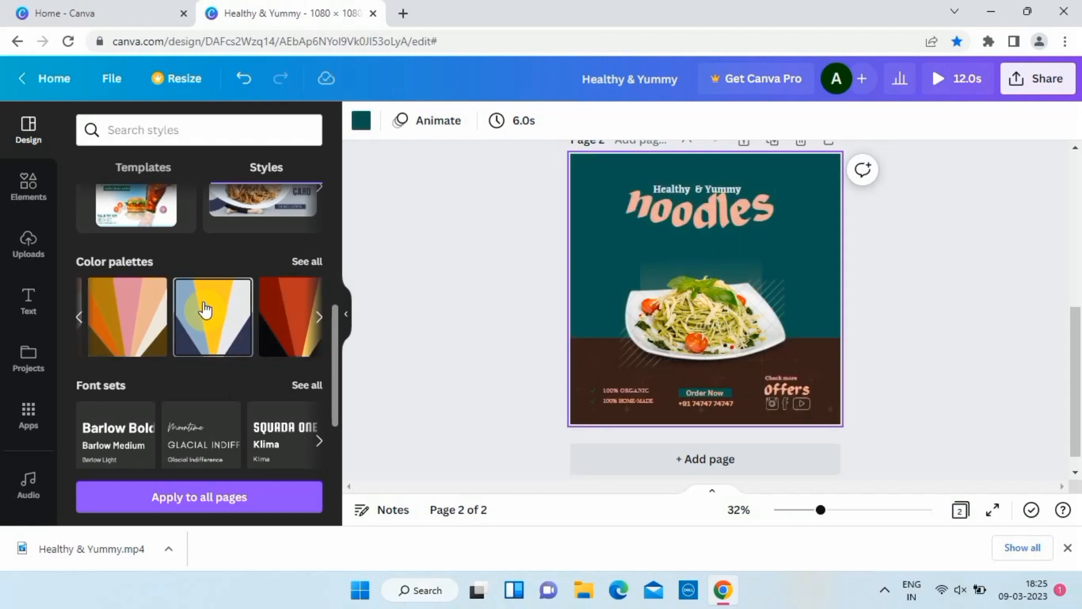
{"action": "left_click", "coordinate": [206, 310]}
{"action": "left_click", "coordinate": [206, 311]}
{"action": "left_click", "coordinate": [206, 311]}
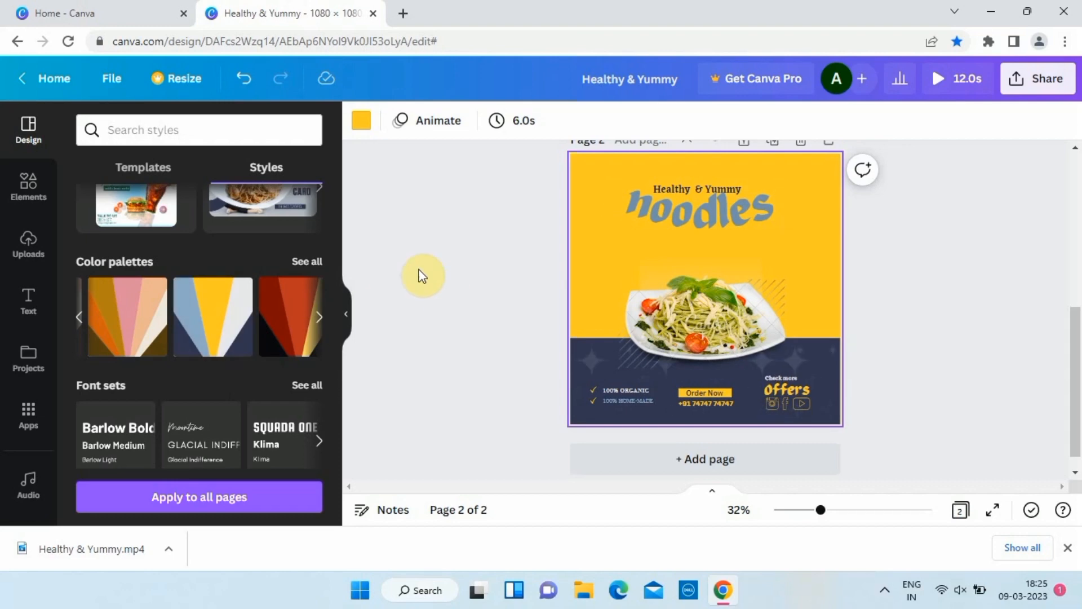